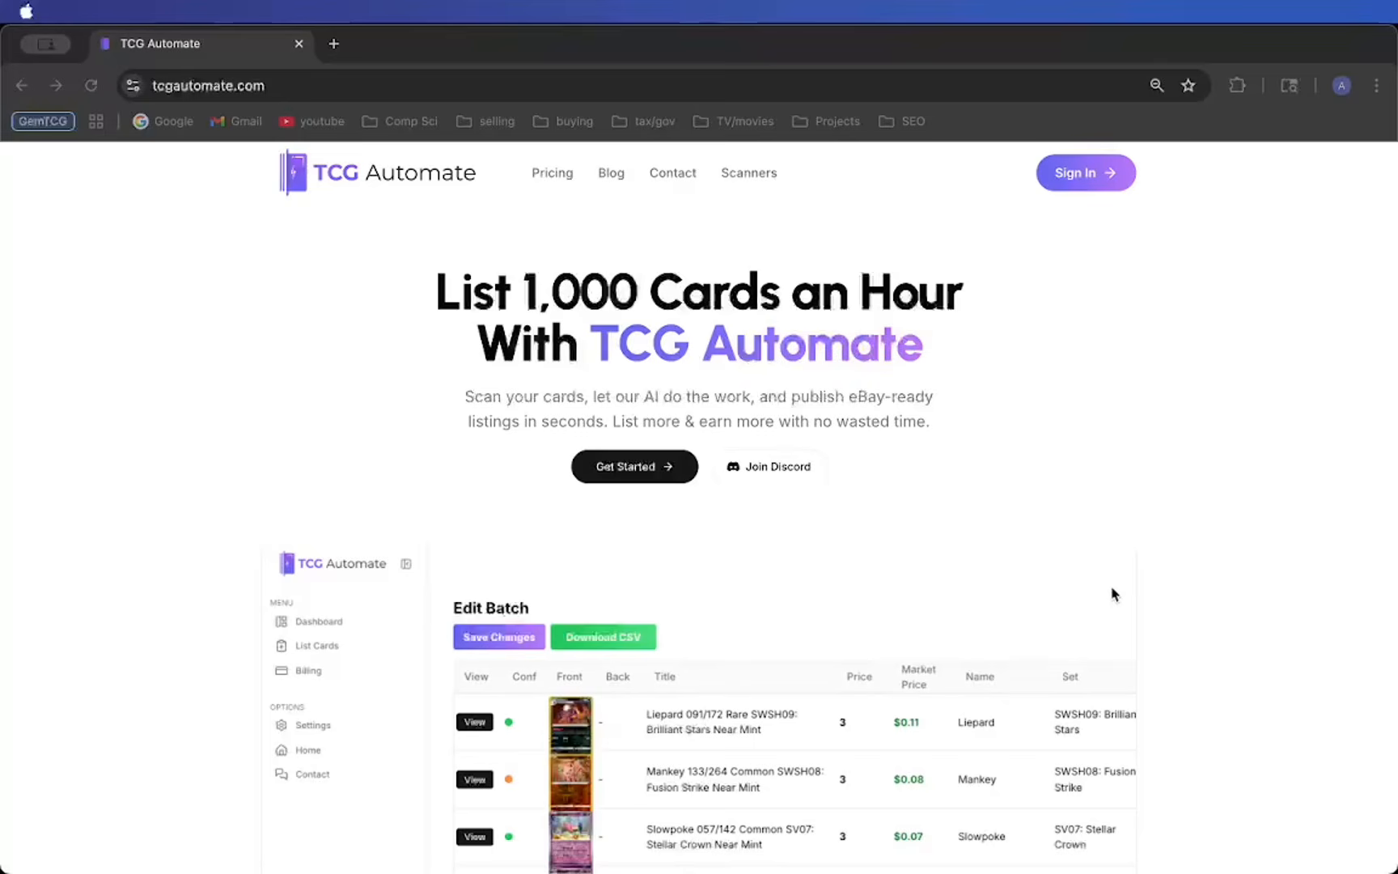
- View the site's sign-in options and look through the landing page's feature overview
click(1252, 324)
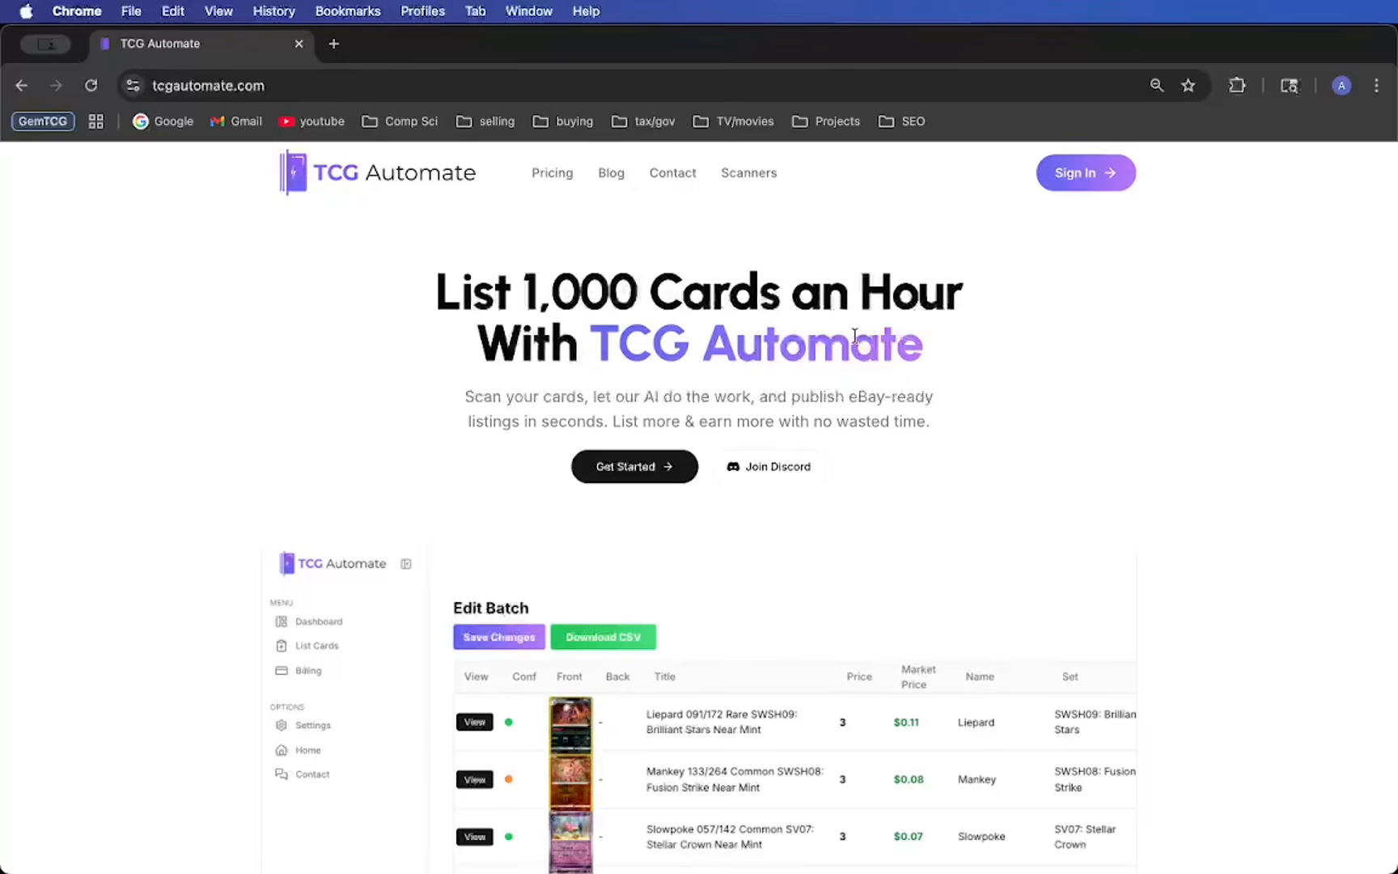
click(1112, 180)
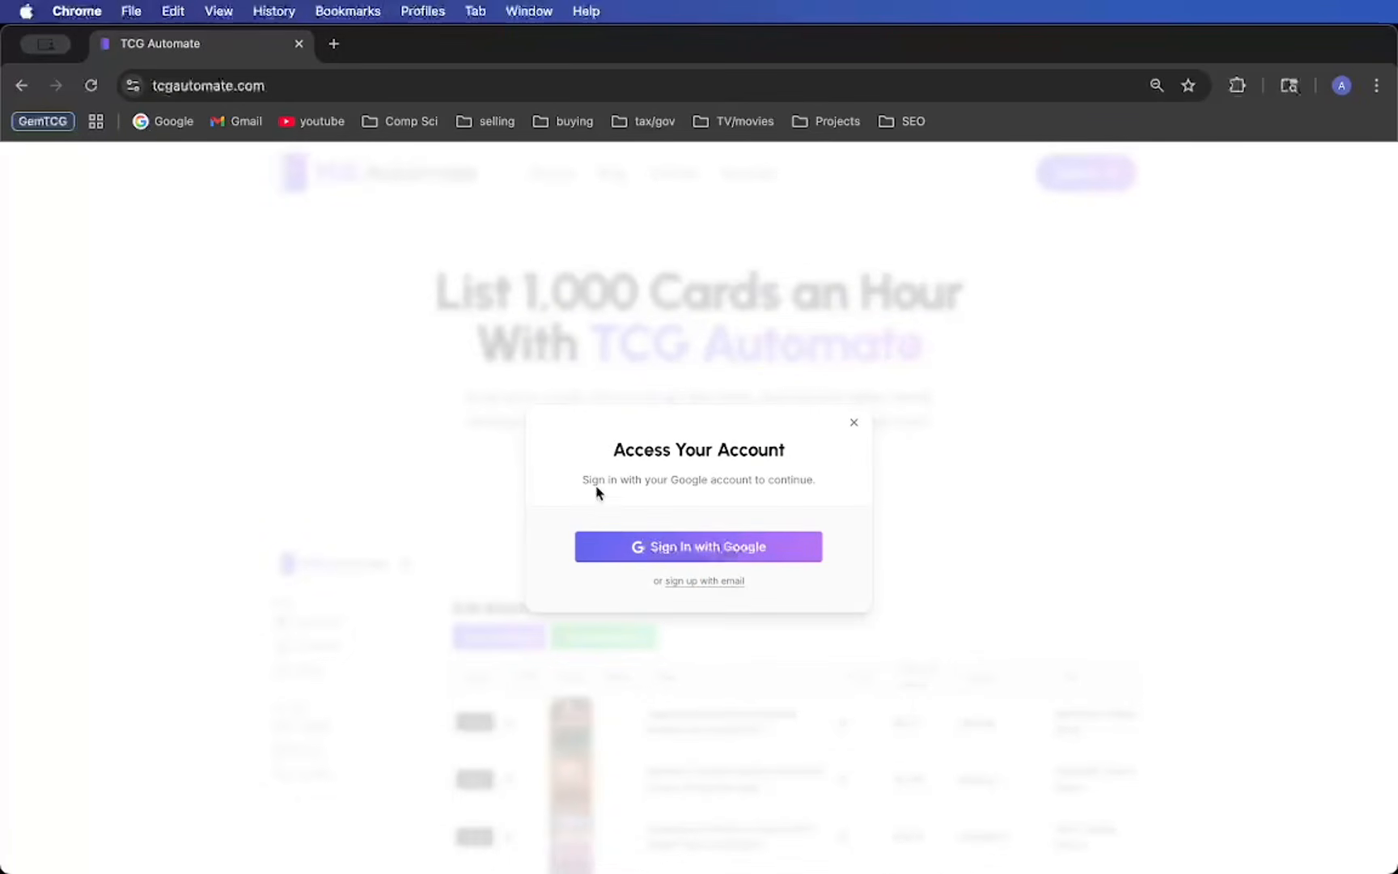
click(853, 424)
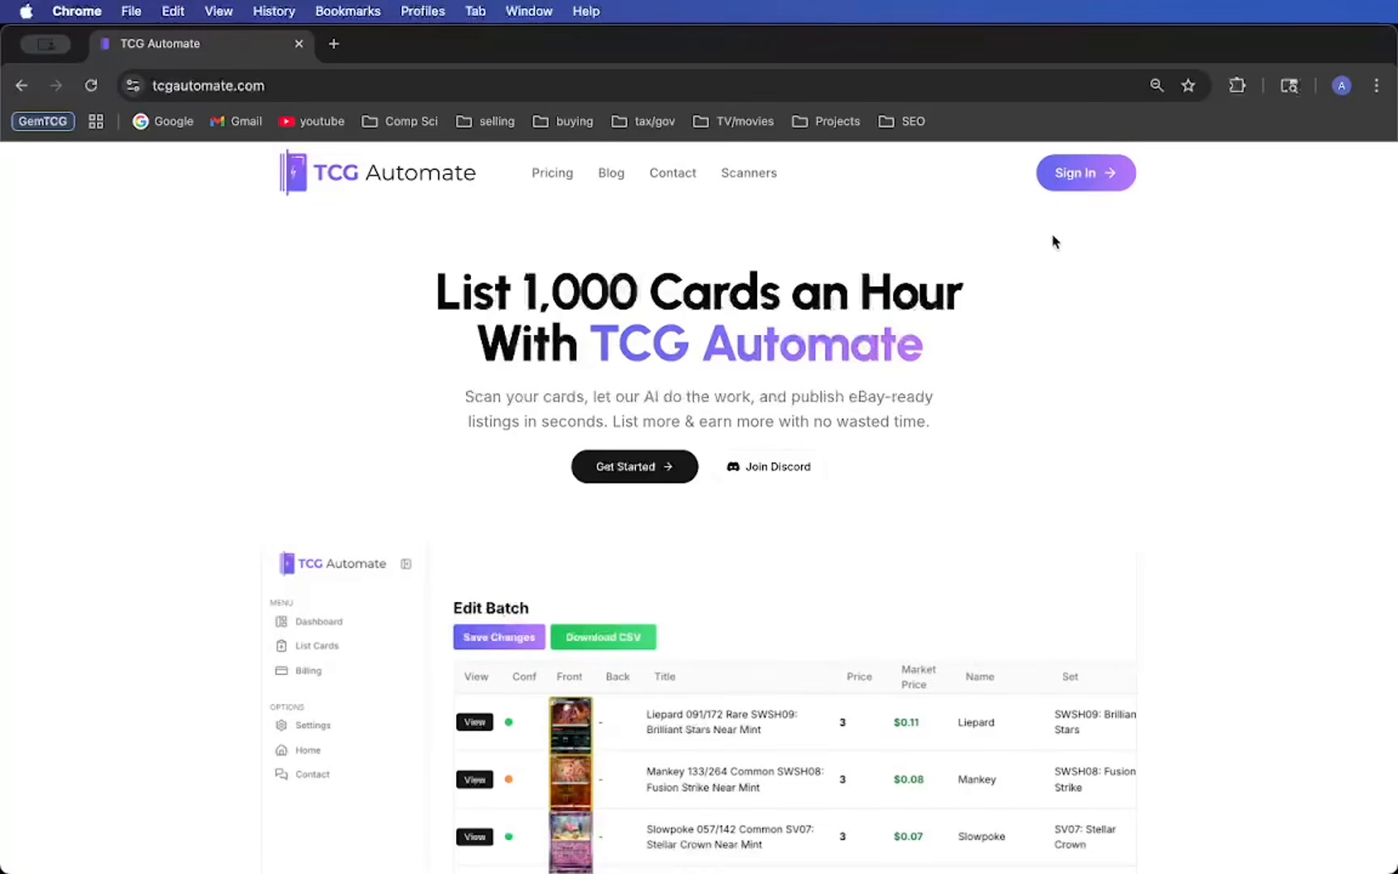
click(1074, 172)
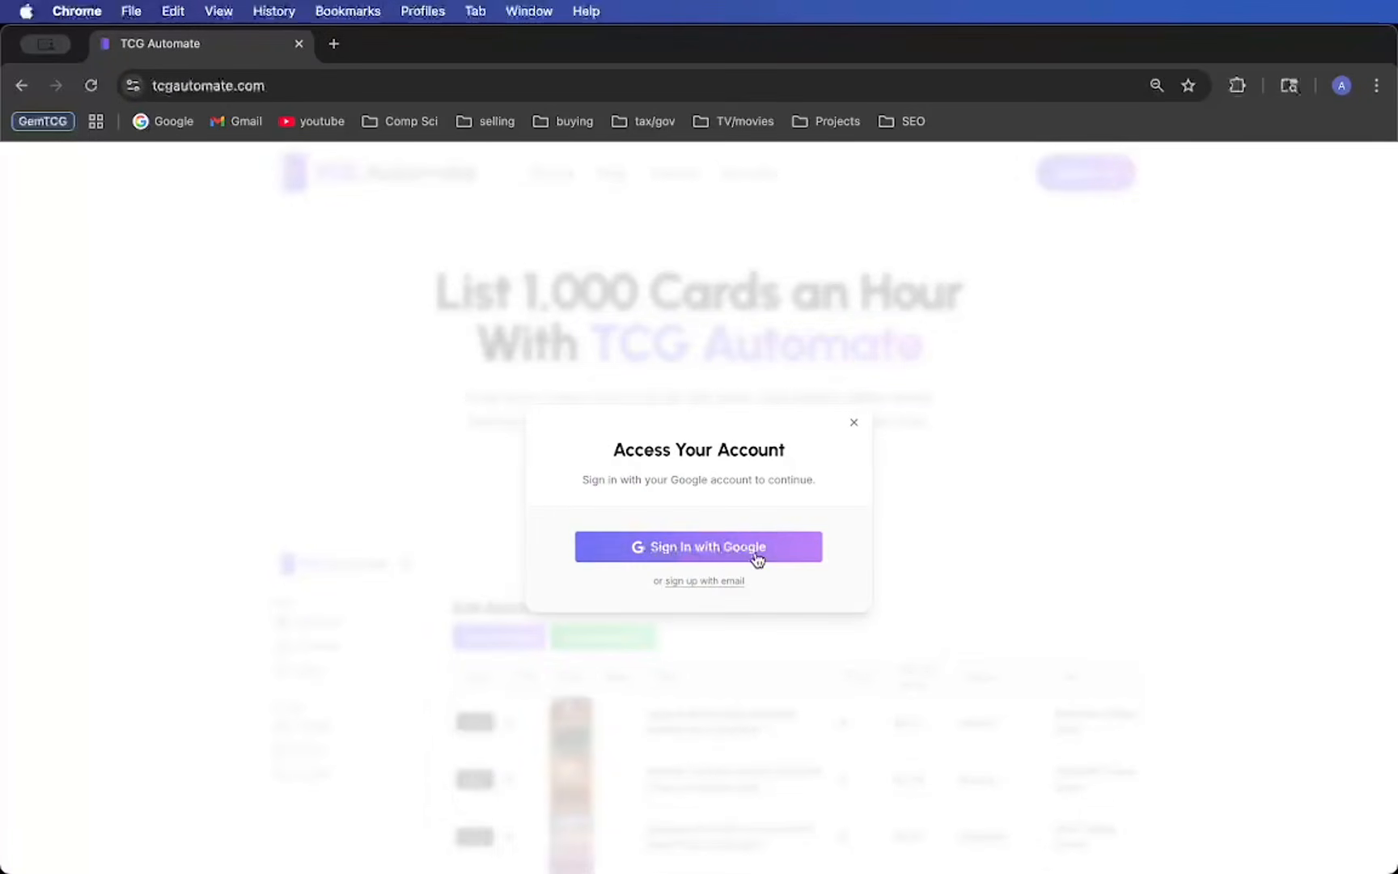
click(858, 423)
scroll(667, 341, down, 15)
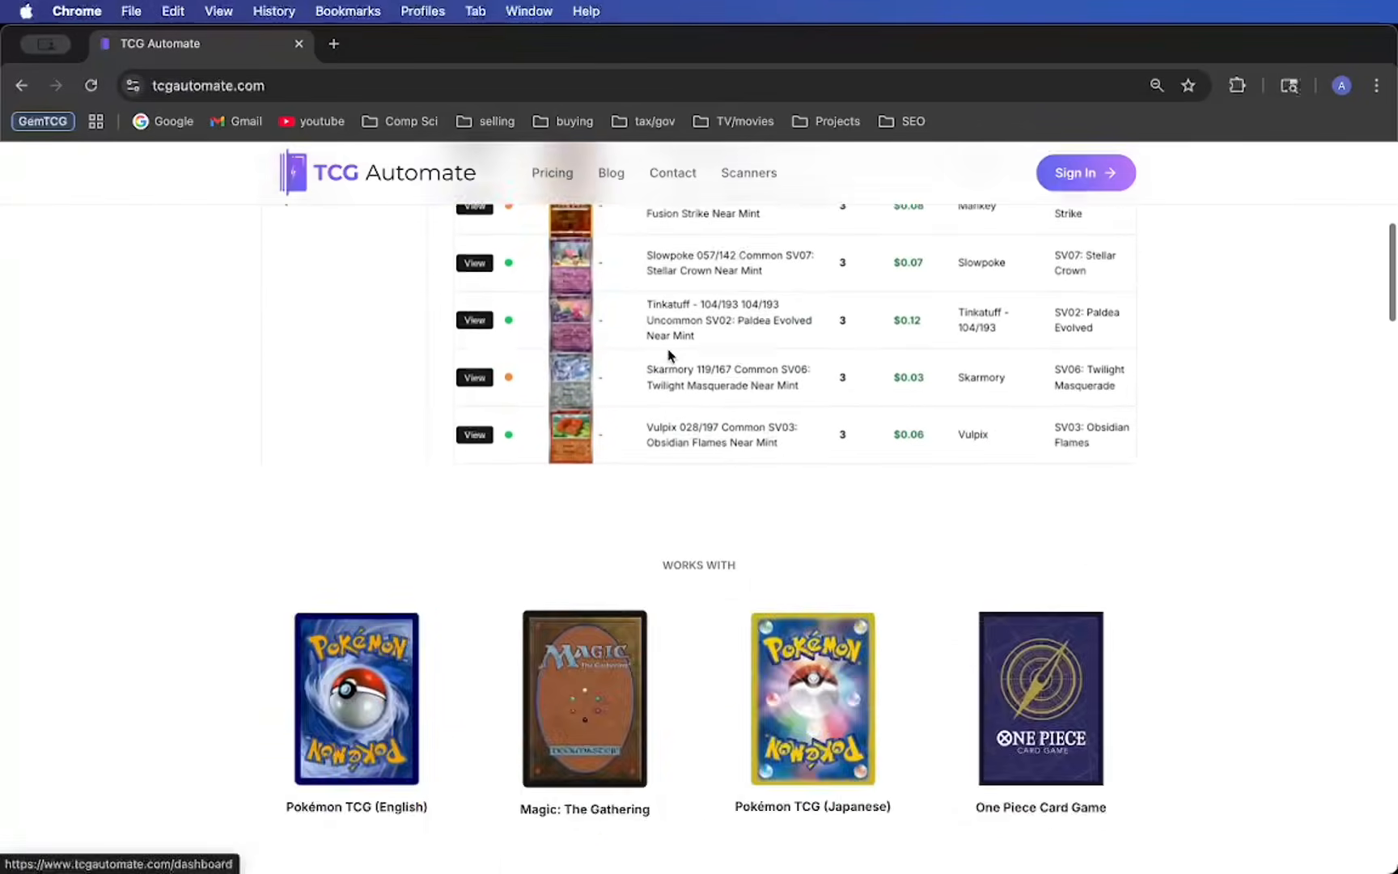
scroll(668, 356, down, 20)
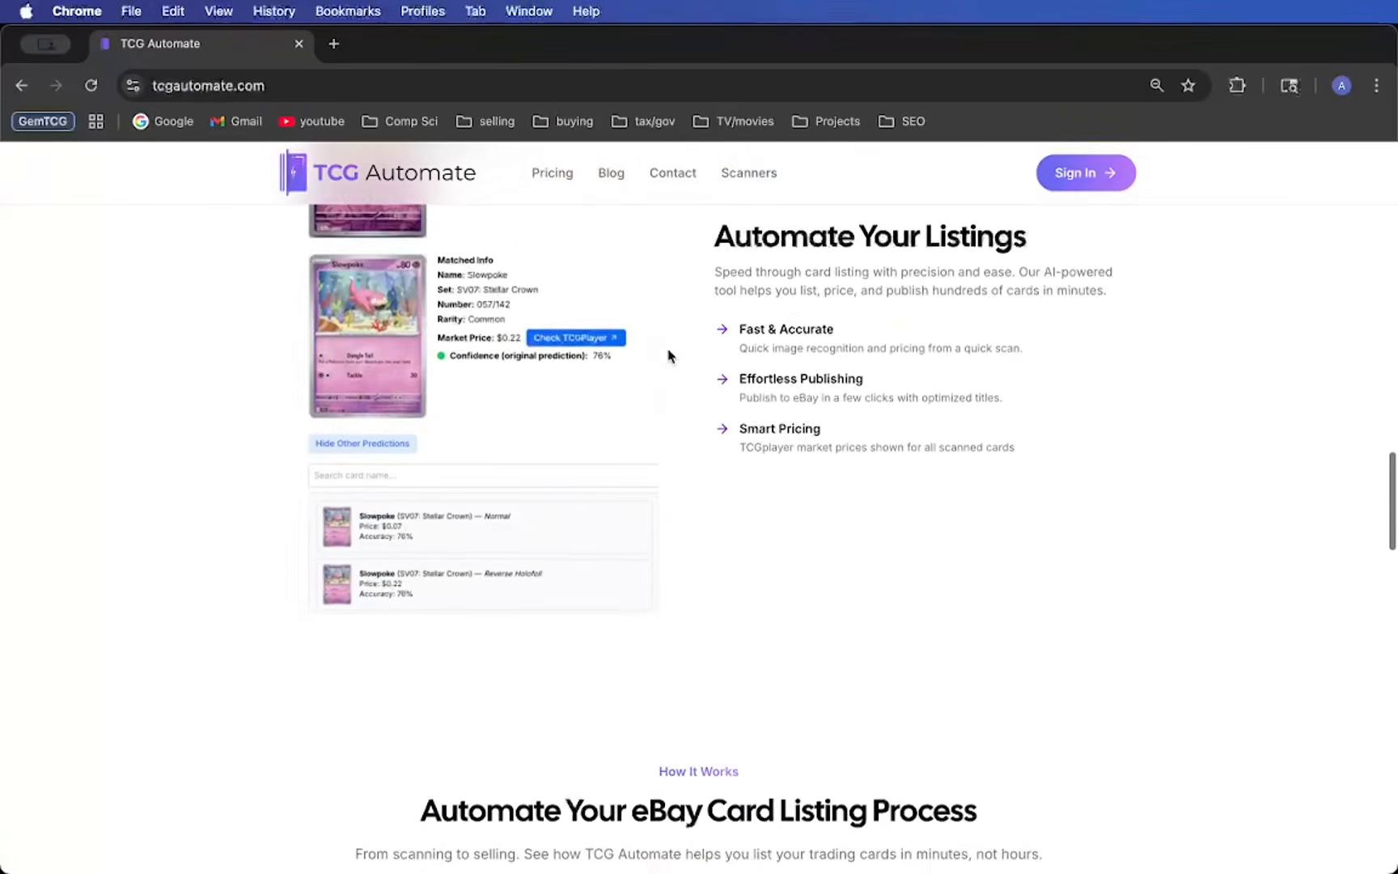
scroll(669, 353, up, 1)
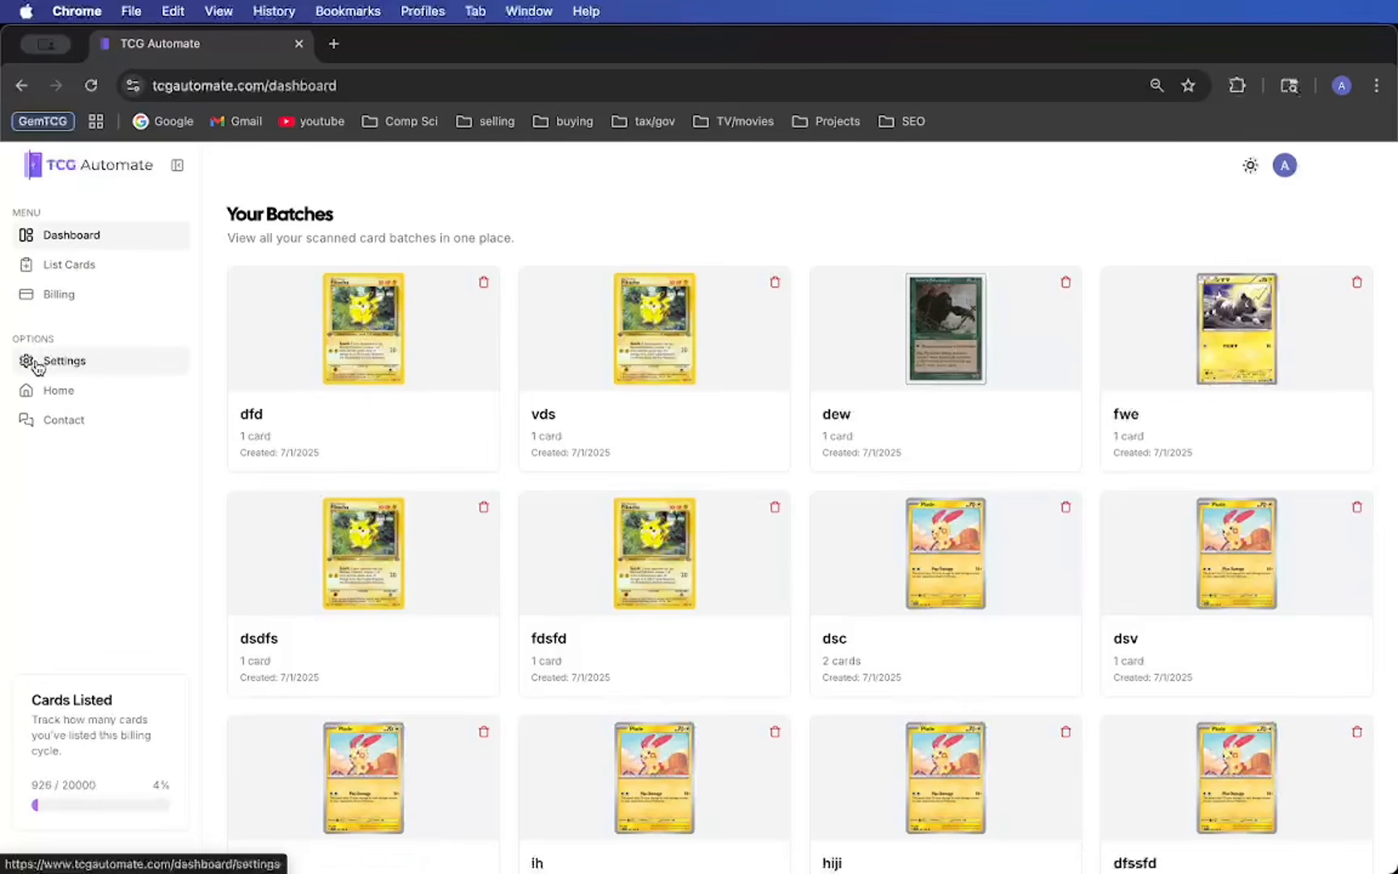
- Open the account settings and review the location, eBay policy, store category and template sections
click(87, 364)
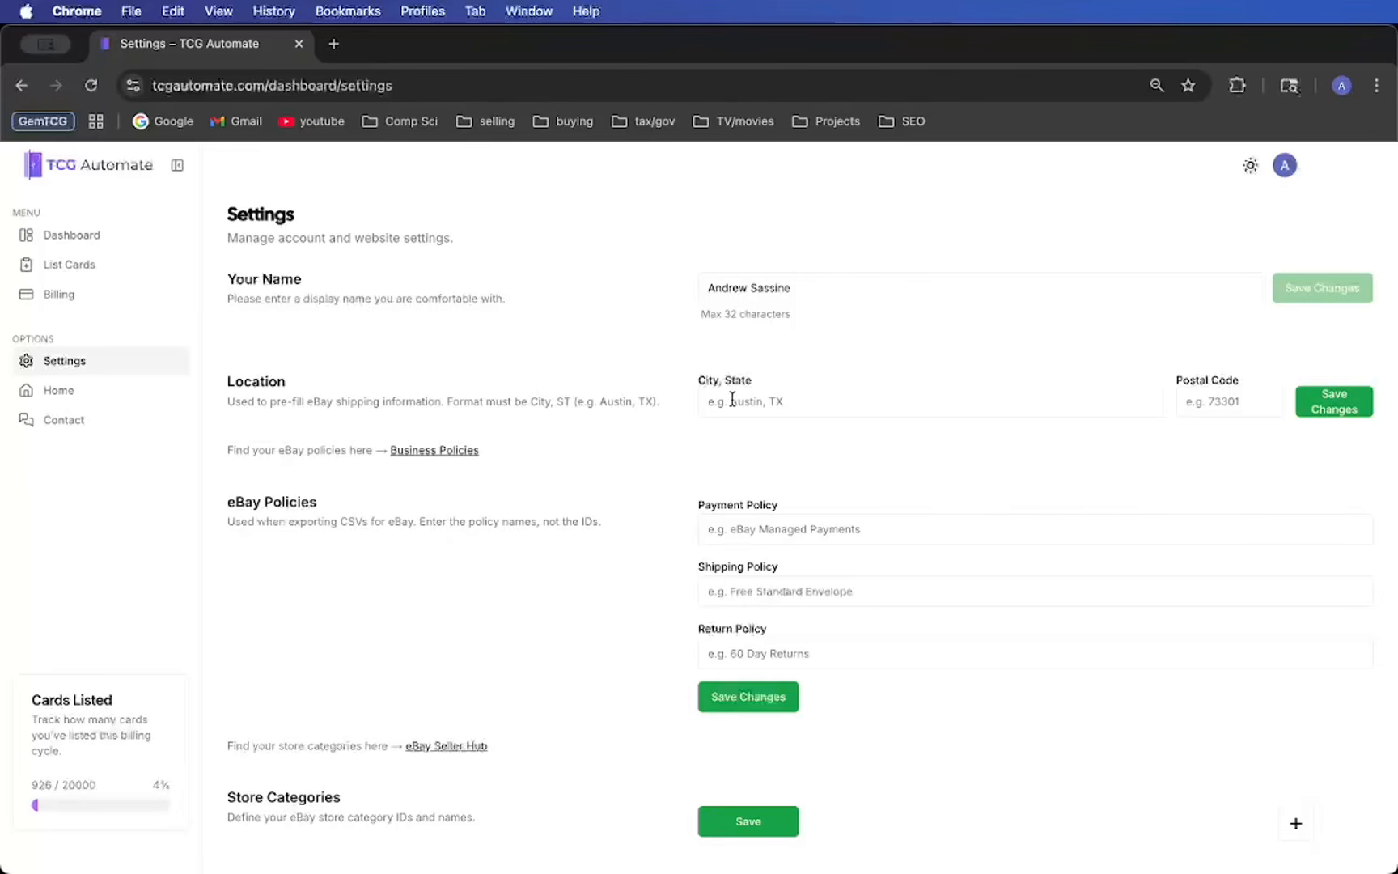
drag(686, 379, 770, 381)
click(758, 445)
scroll(858, 468, down, 3)
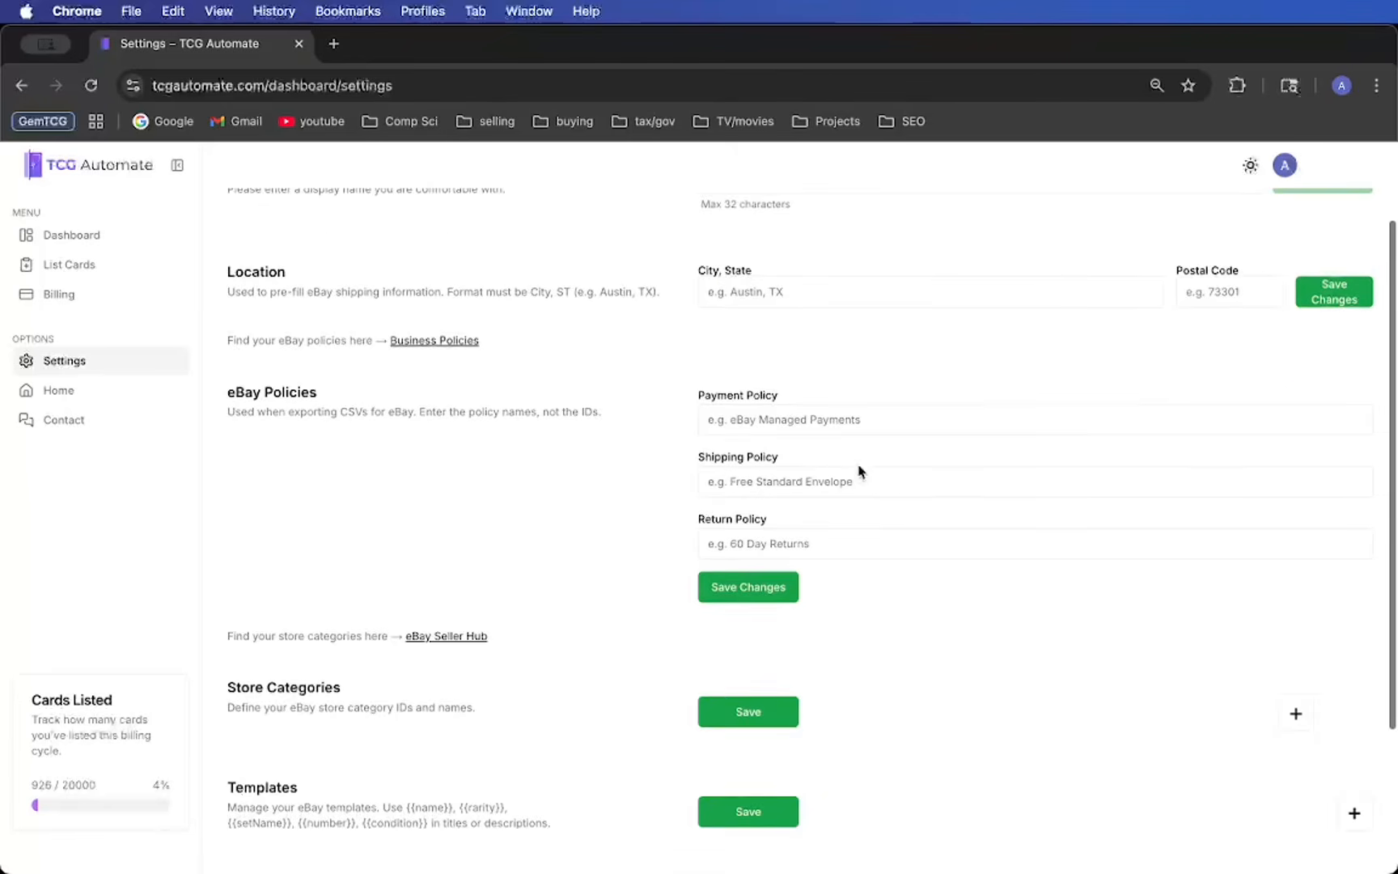
scroll(702, 453, up, 2)
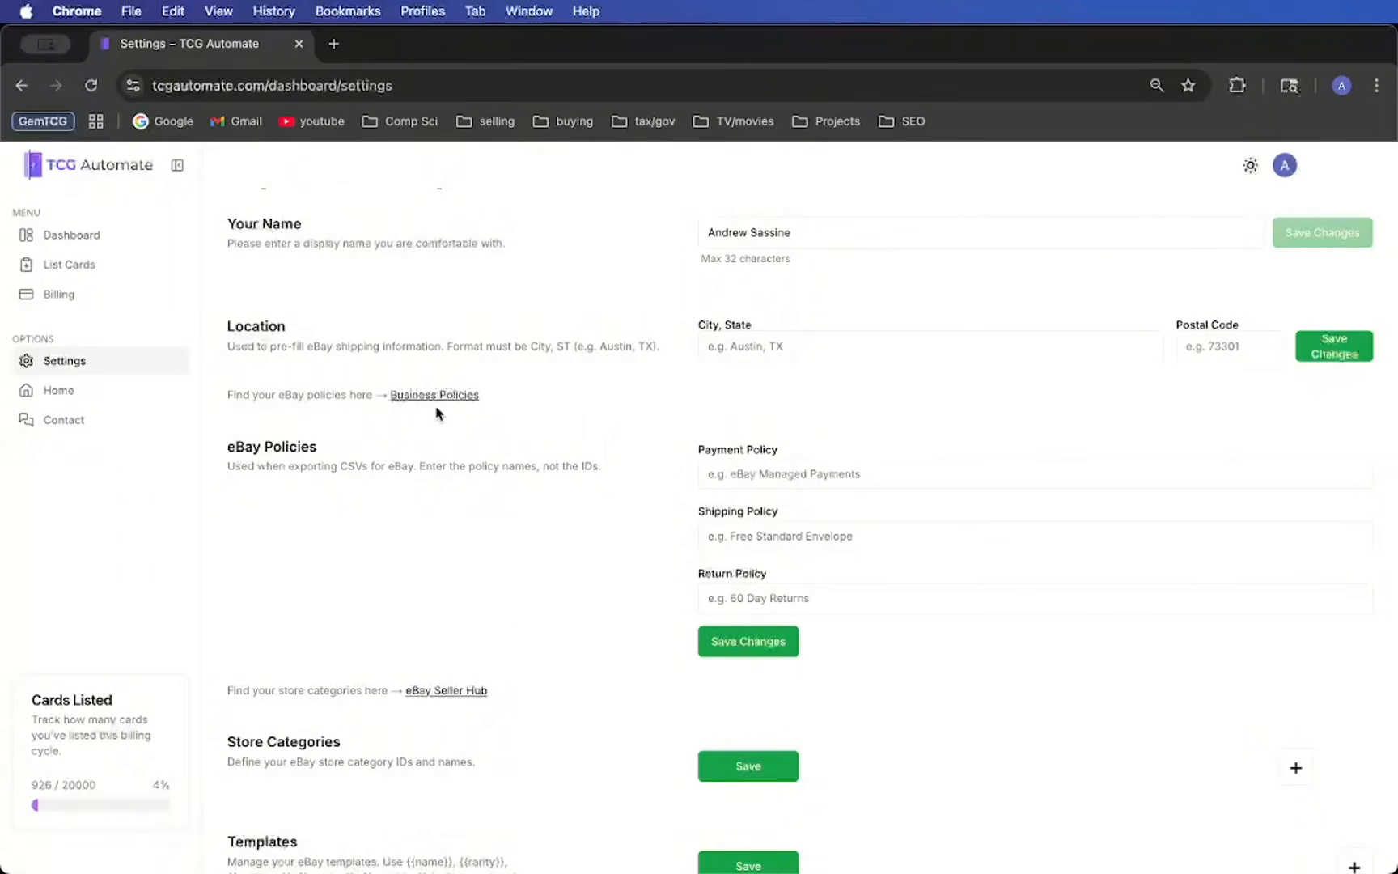
- Open eBay's business policies page from the settings and check the names of the payment, shipping and return policies
drag(374, 393, 490, 399)
click(413, 396)
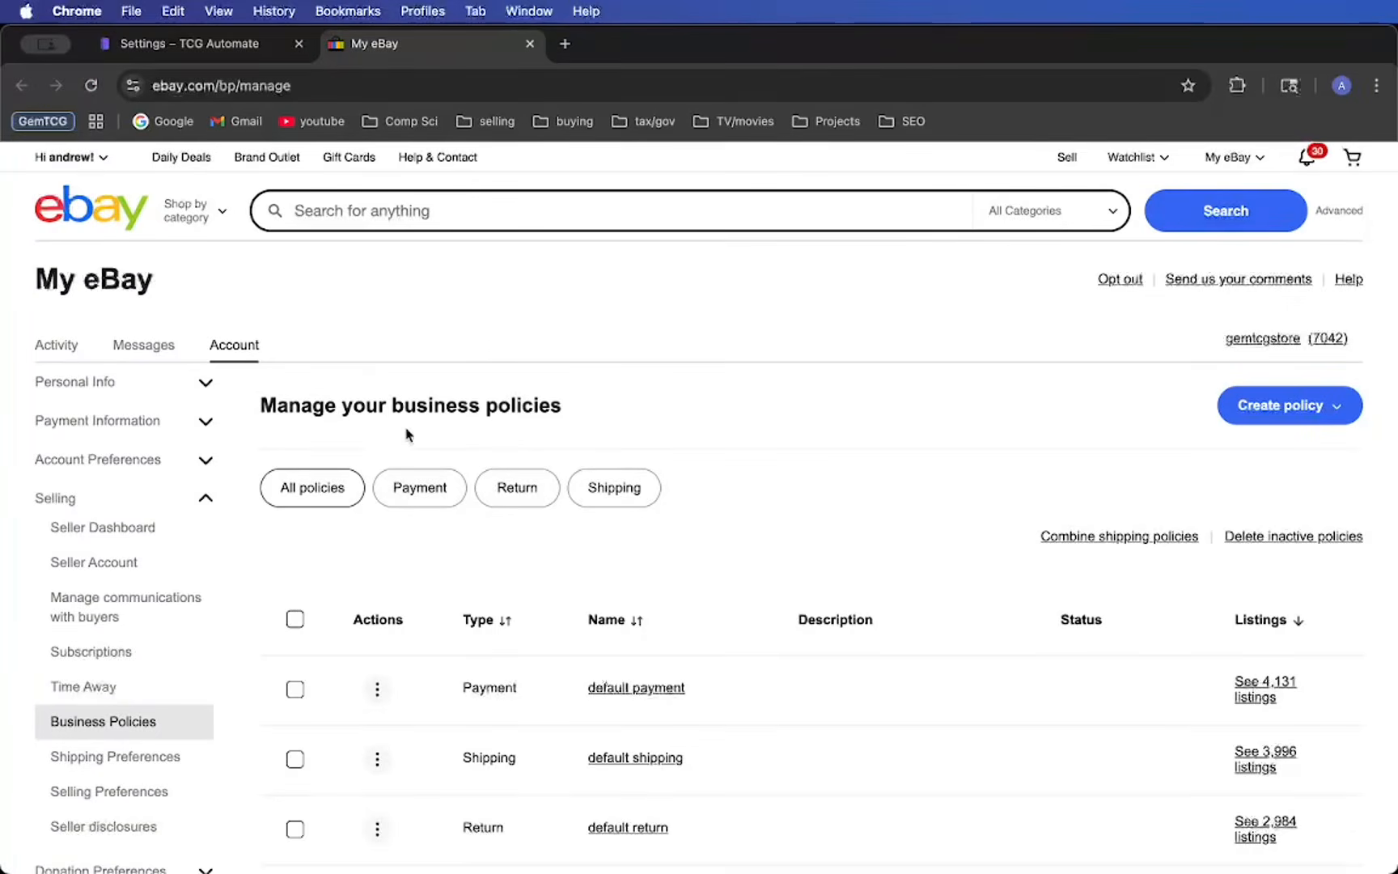
scroll(407, 434, down, 5)
scroll(583, 411, down, 2)
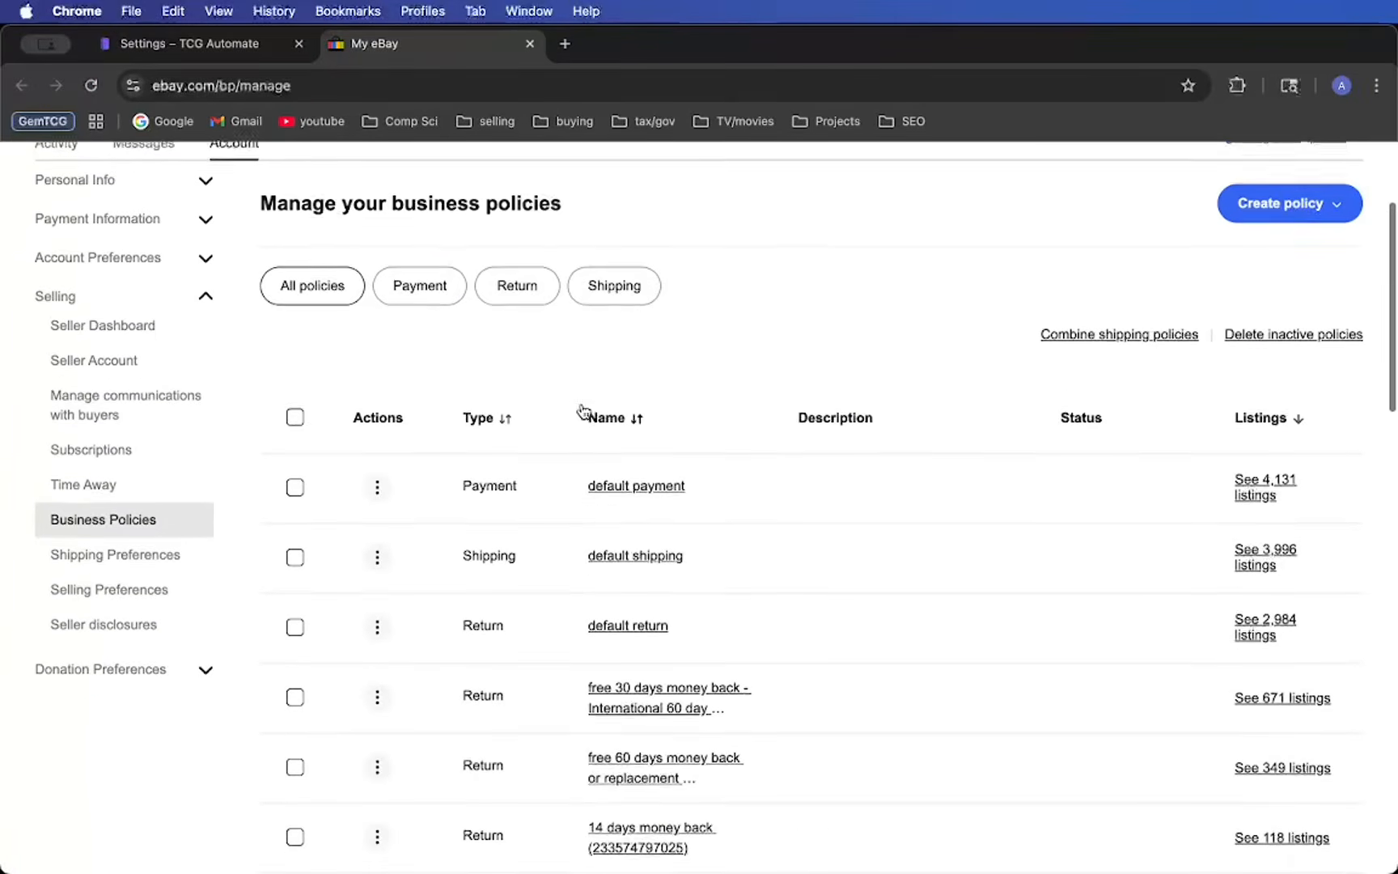
drag(580, 417, 700, 422)
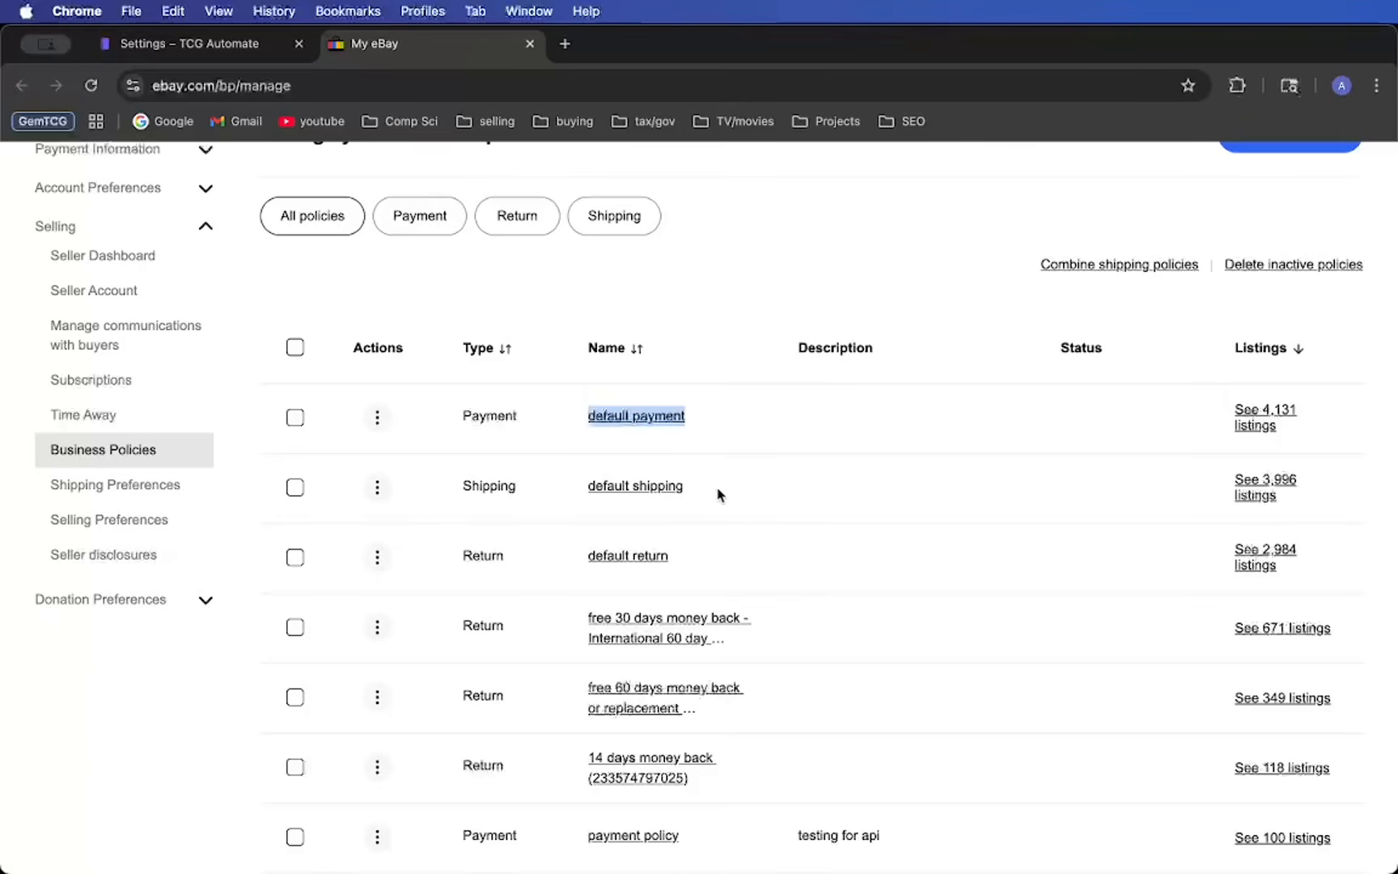
drag(717, 492, 576, 495)
click(649, 549)
drag(670, 555, 587, 557)
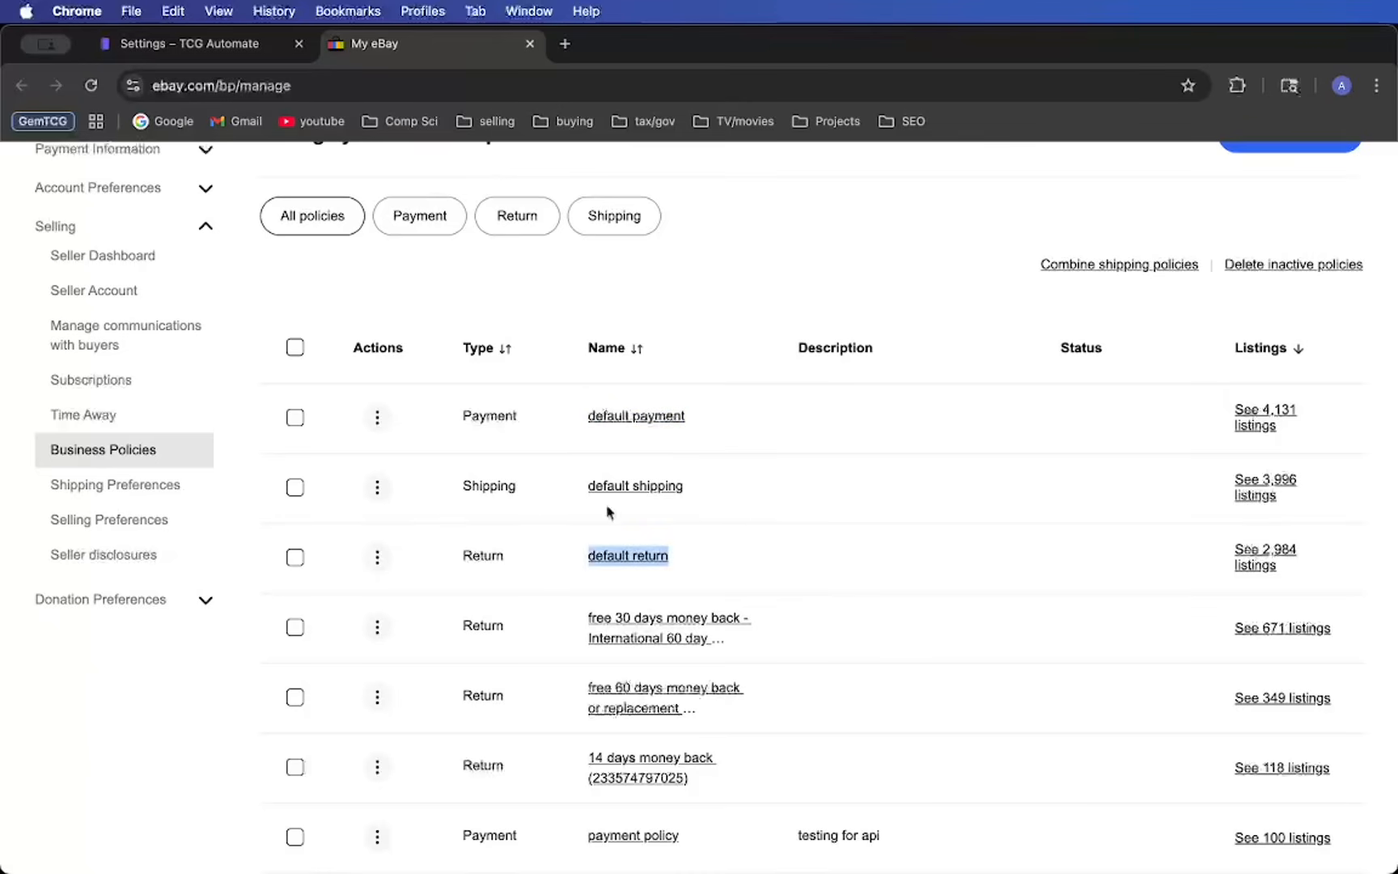
- Back in the TCG Automate settings, set the eBay payment policy to "default payment"
click(202, 44)
click(766, 480)
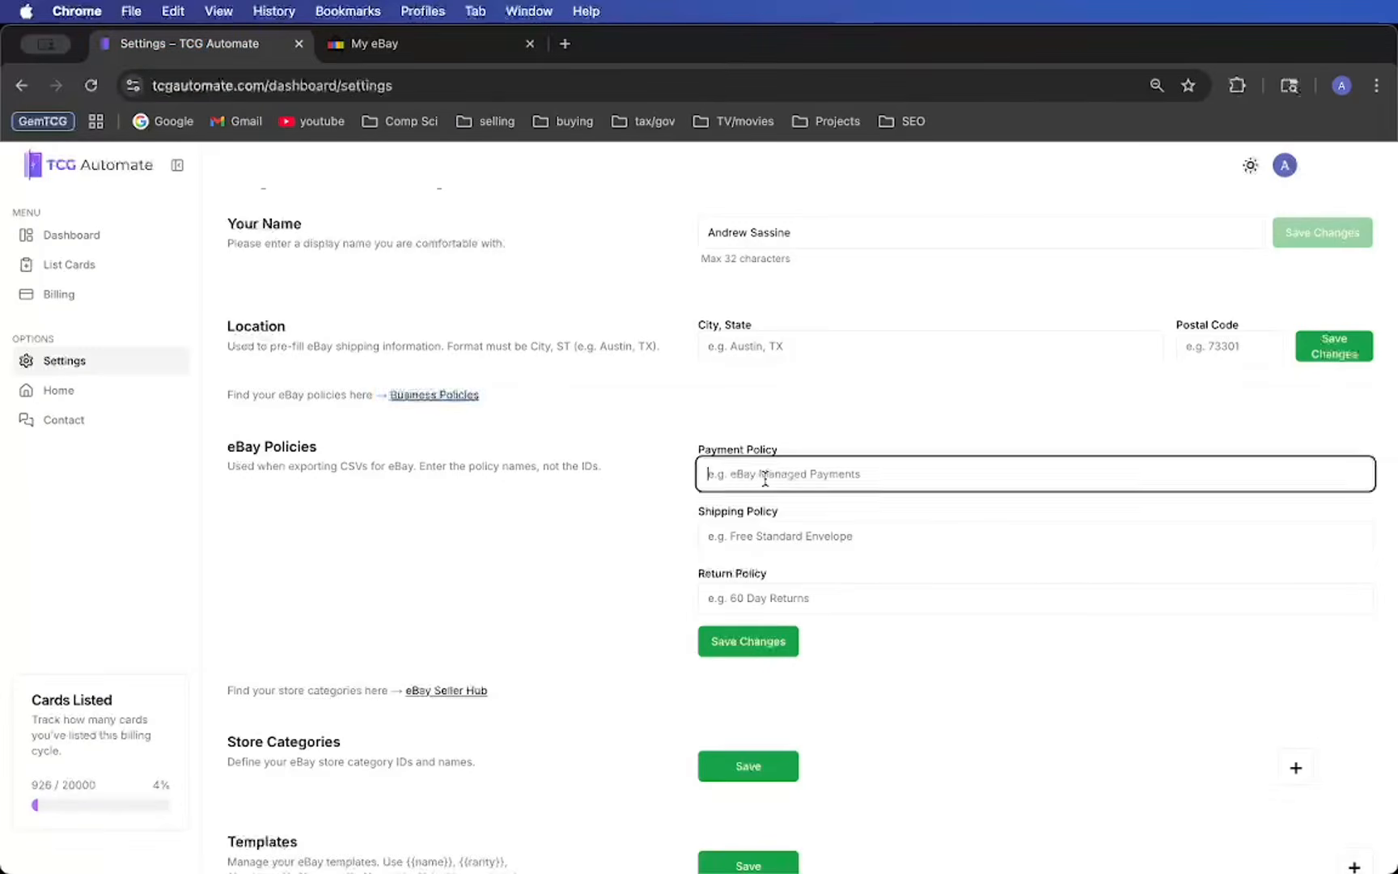
text(default)
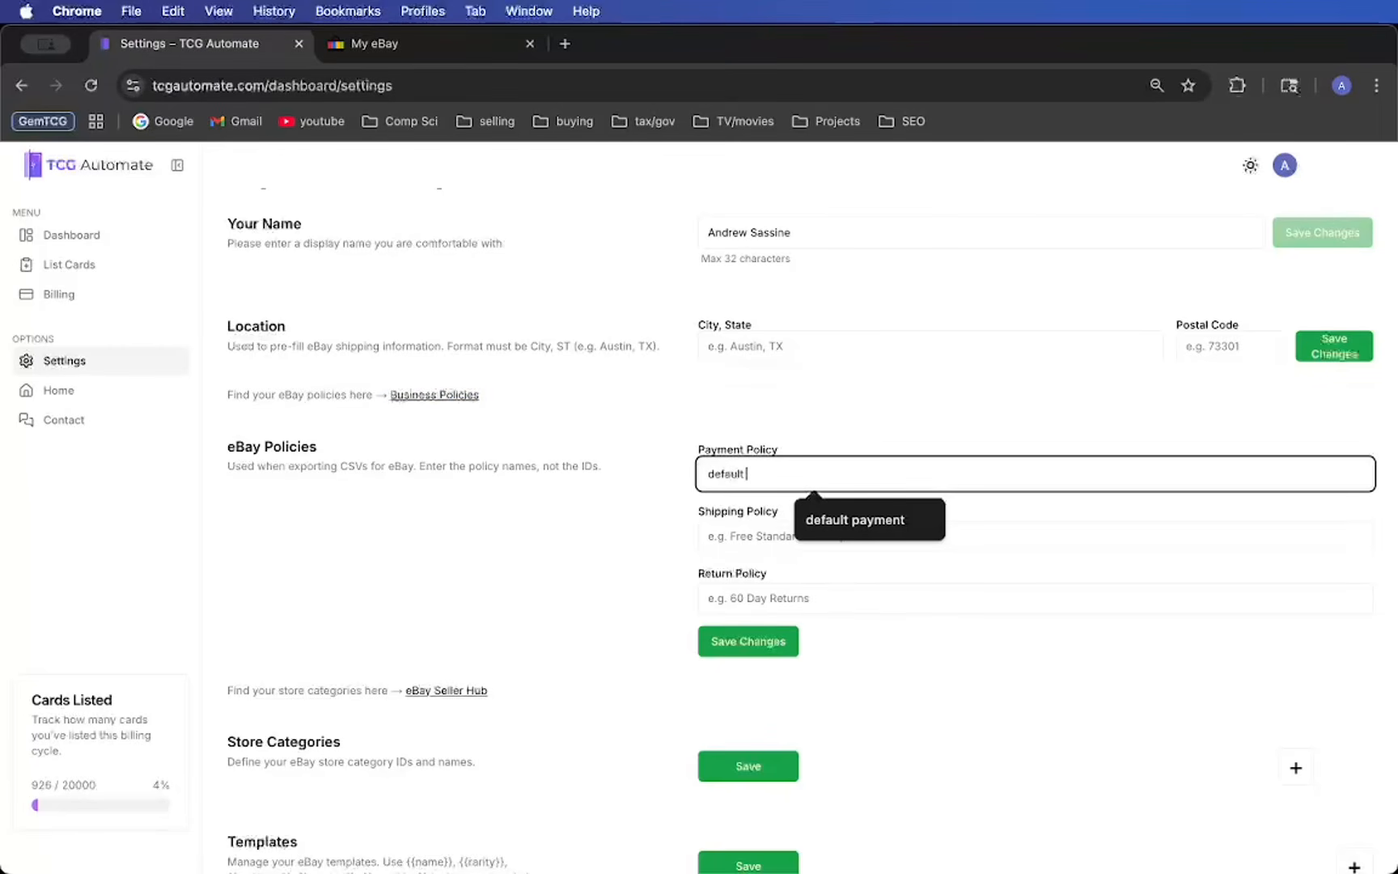
key(Down)
key(Return)
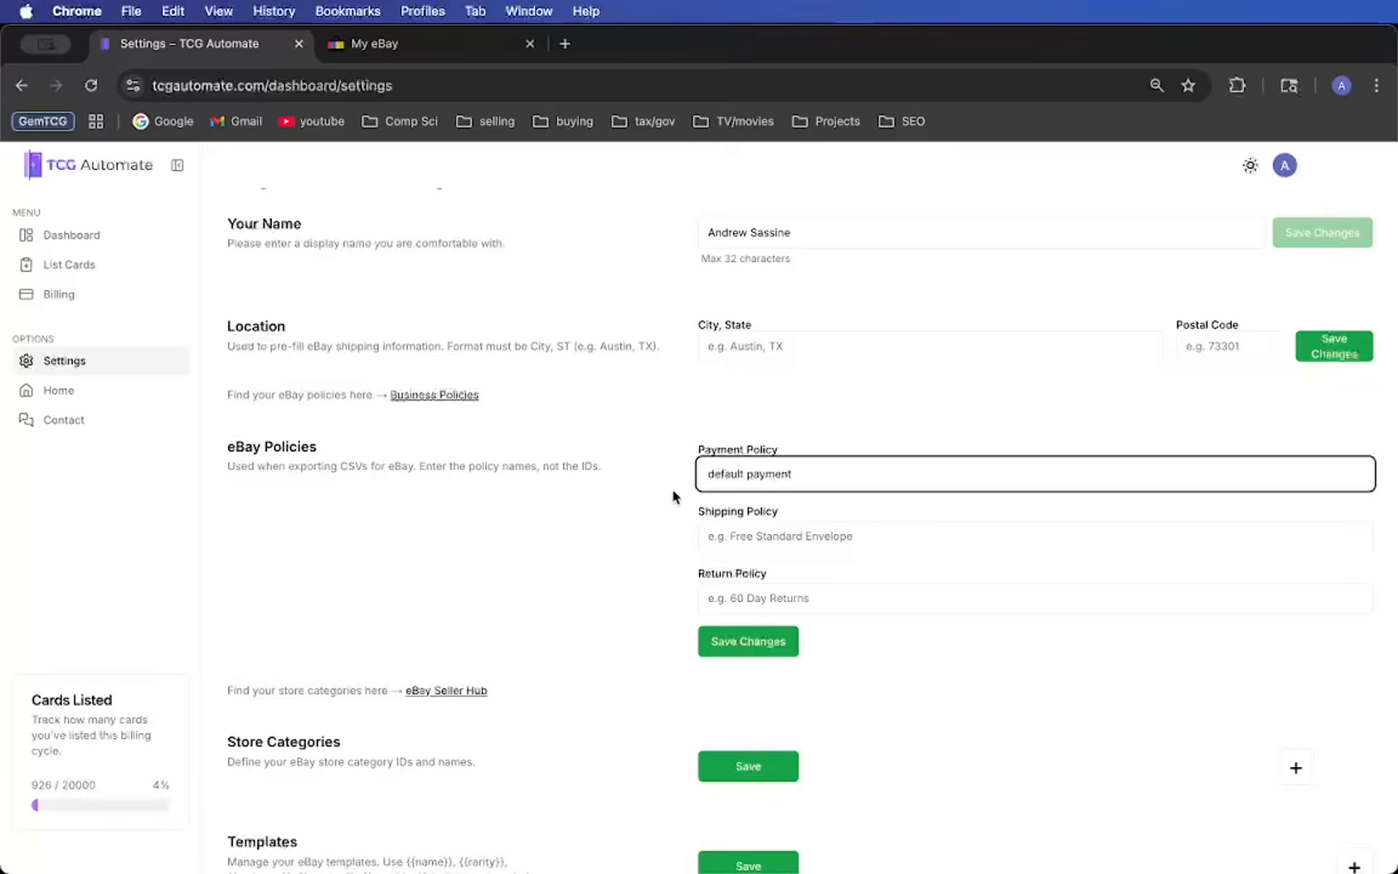
click(698, 536)
click(733, 594)
click(684, 593)
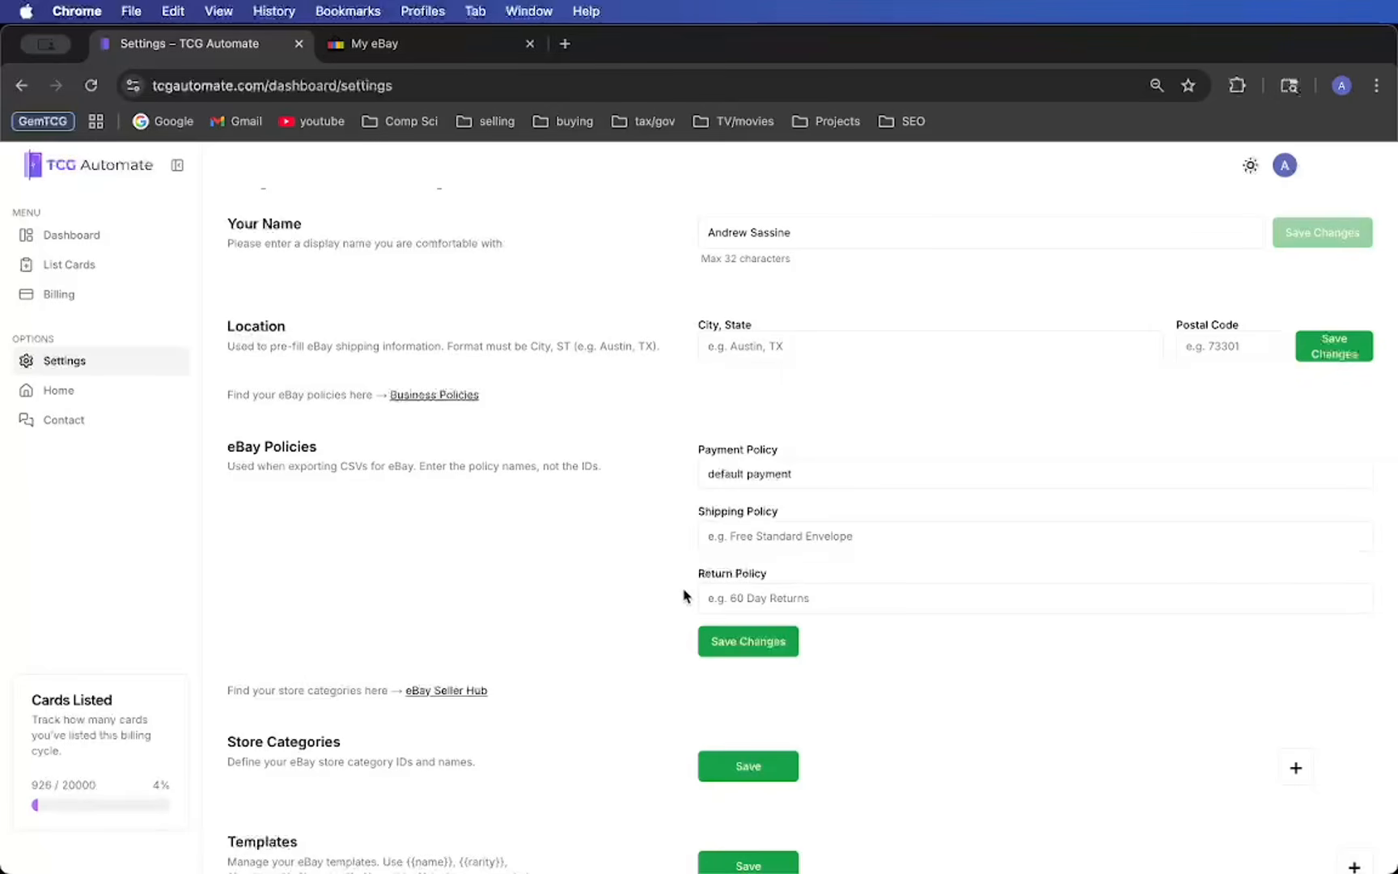
- Add a blank entry with category ID and name to the store categories
scroll(751, 647, down, 3)
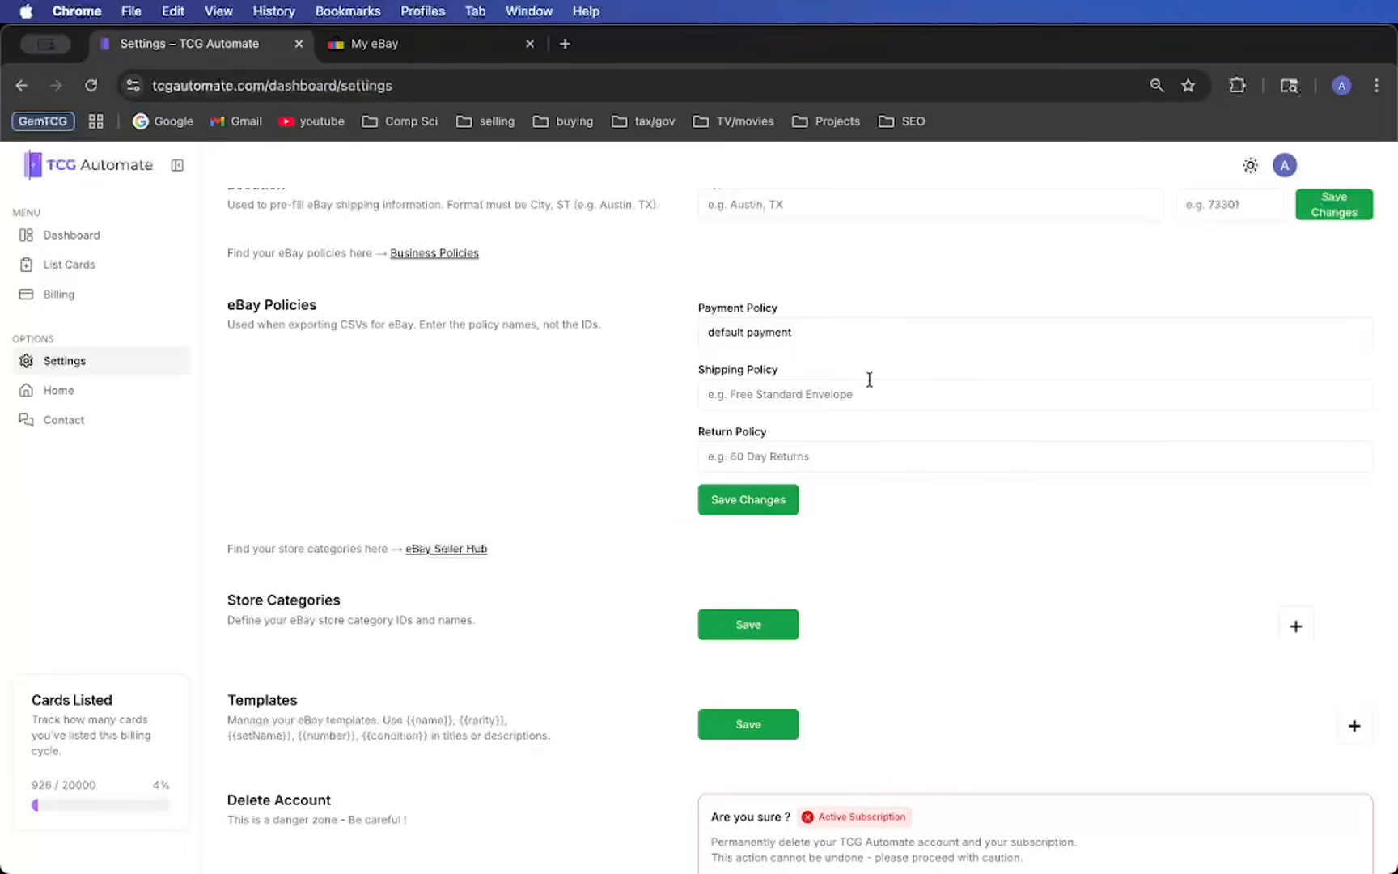
scroll(946, 376, down, 2)
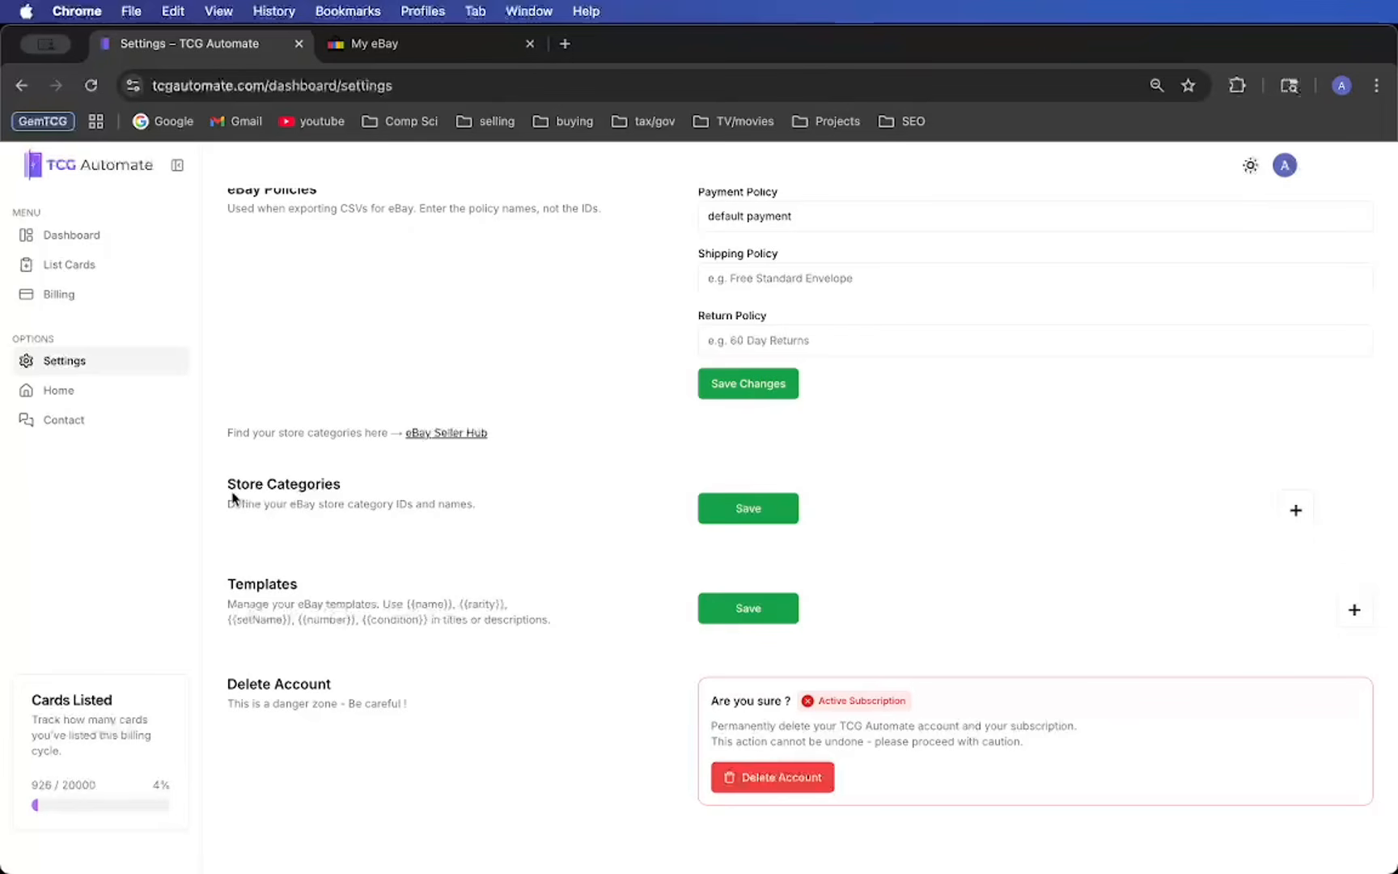
click(1298, 513)
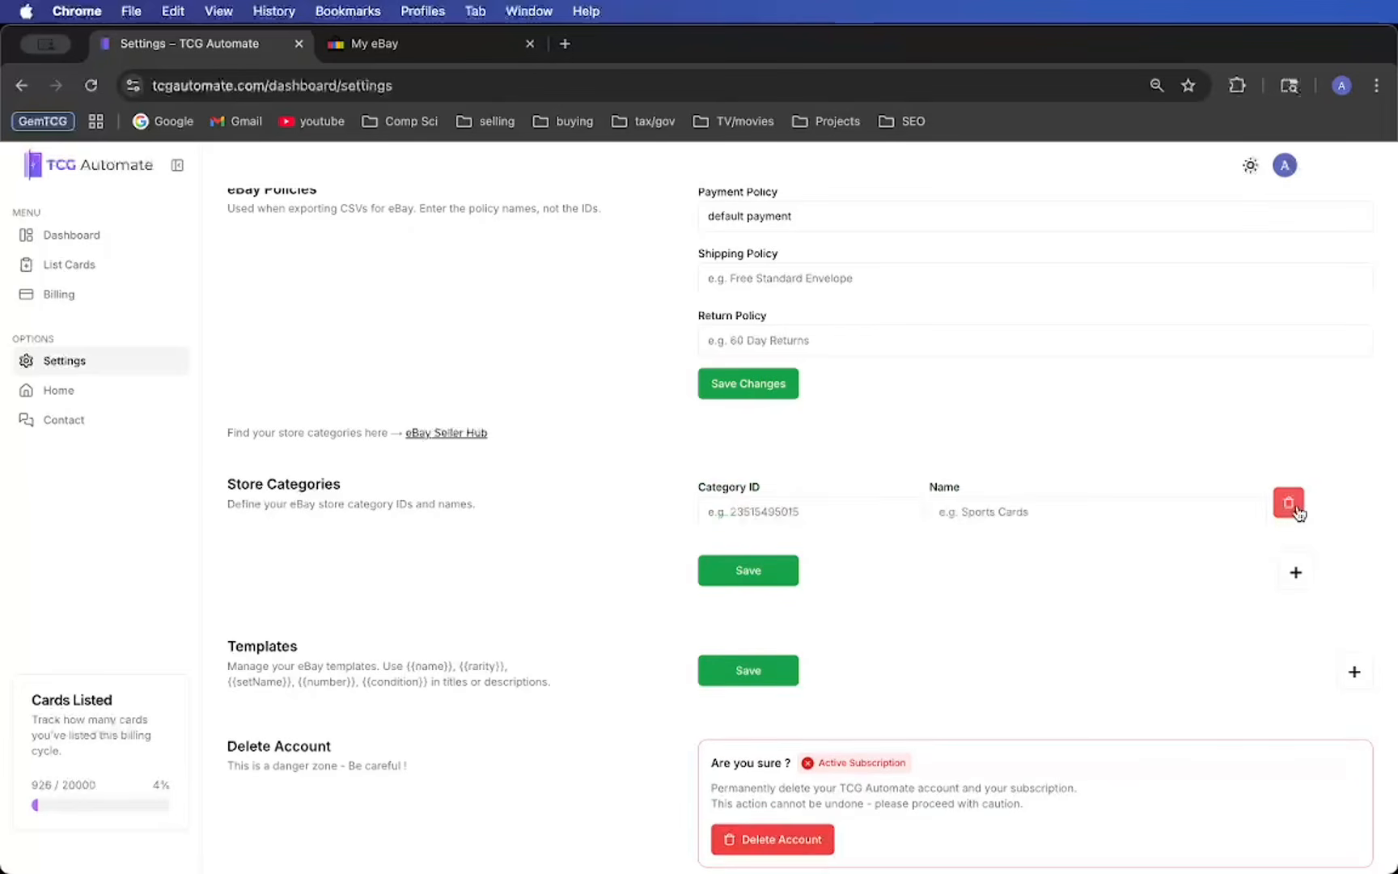
click(810, 511)
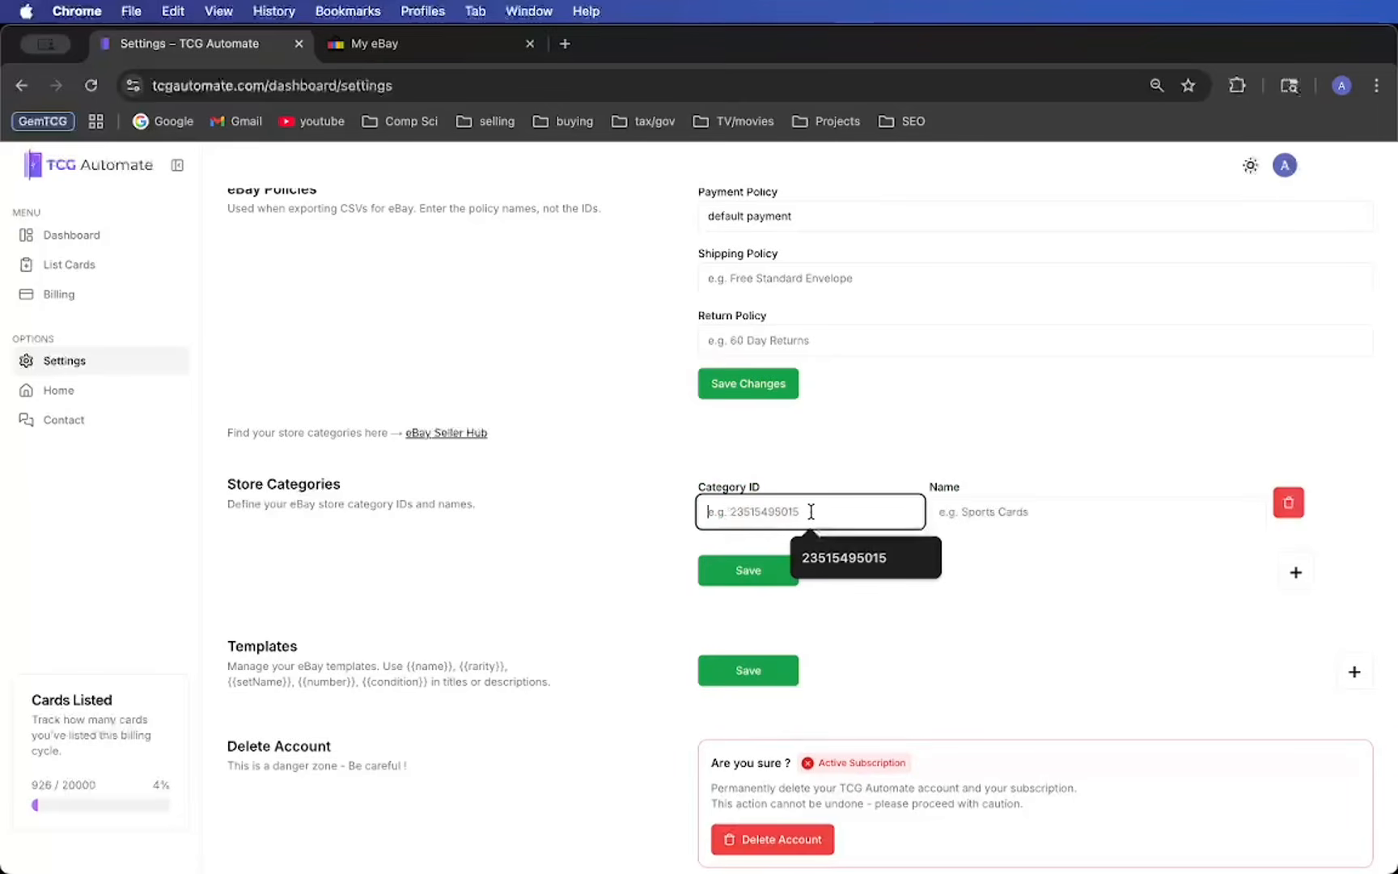
click(969, 509)
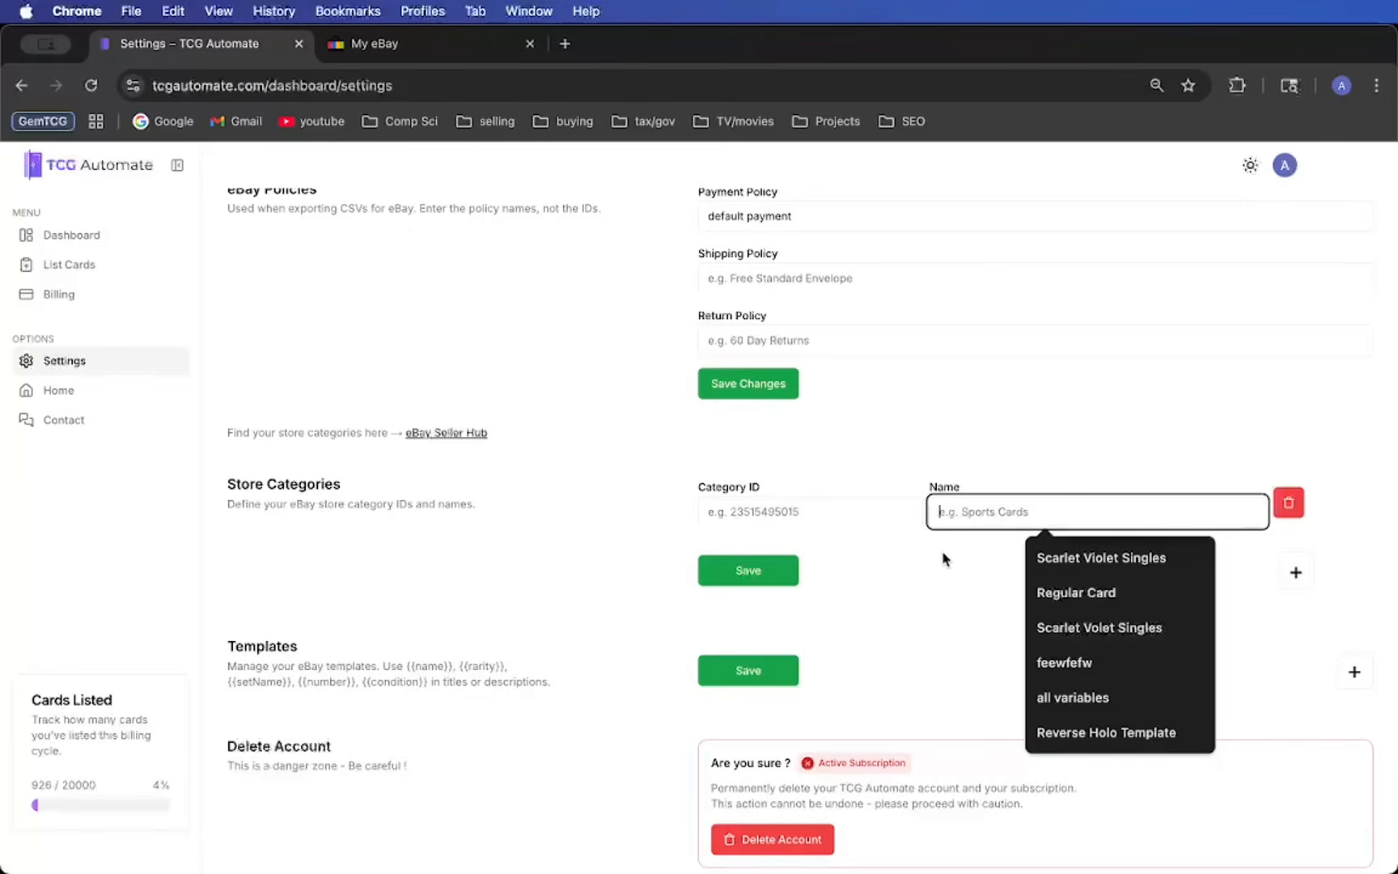
click(446, 458)
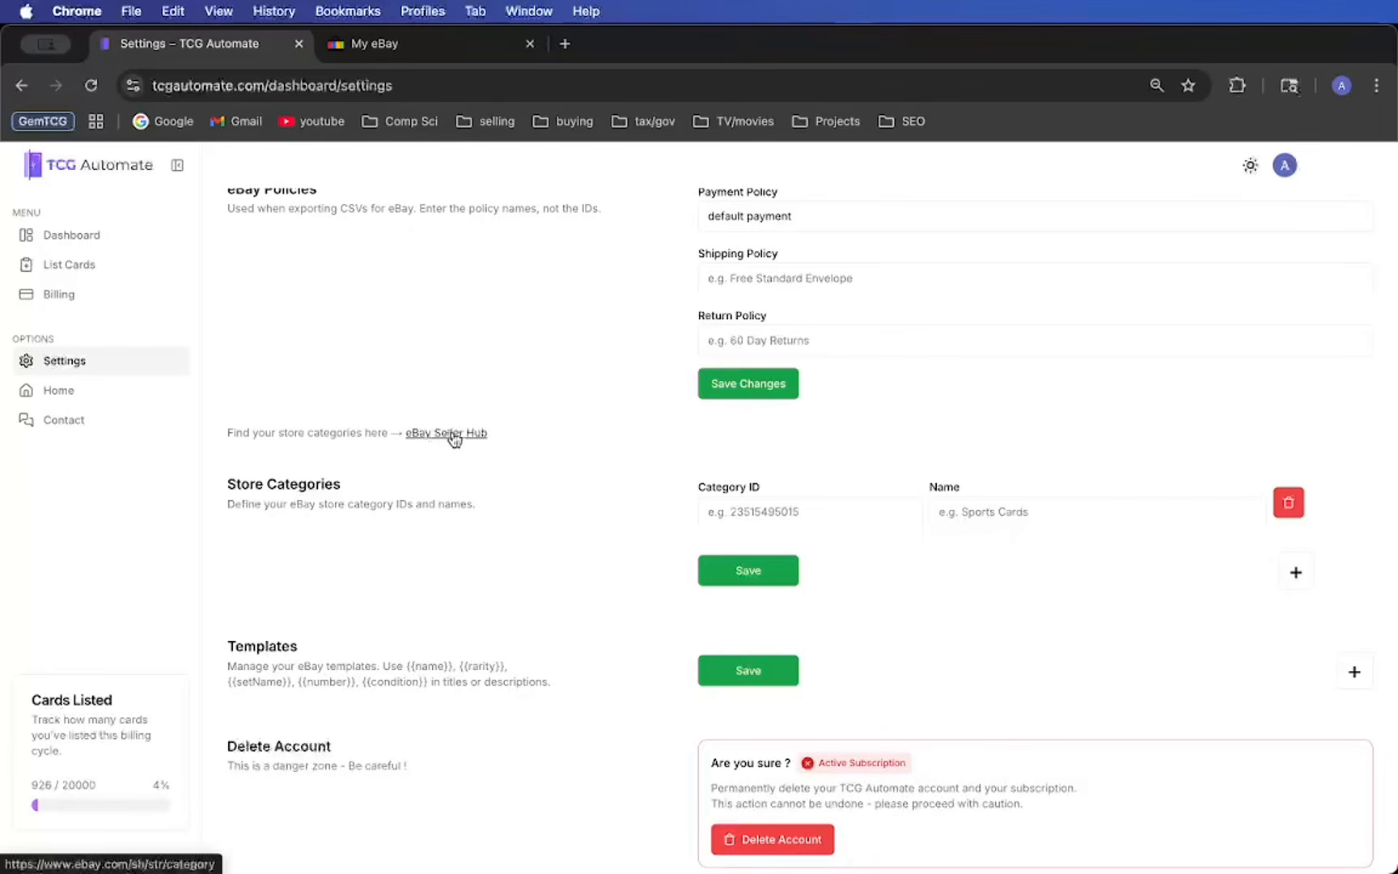
- Open eBay's store category list from the settings, expand Pokemon English Singles and copy the category number of XY Singles
click(453, 435)
scroll(559, 584, down, 5)
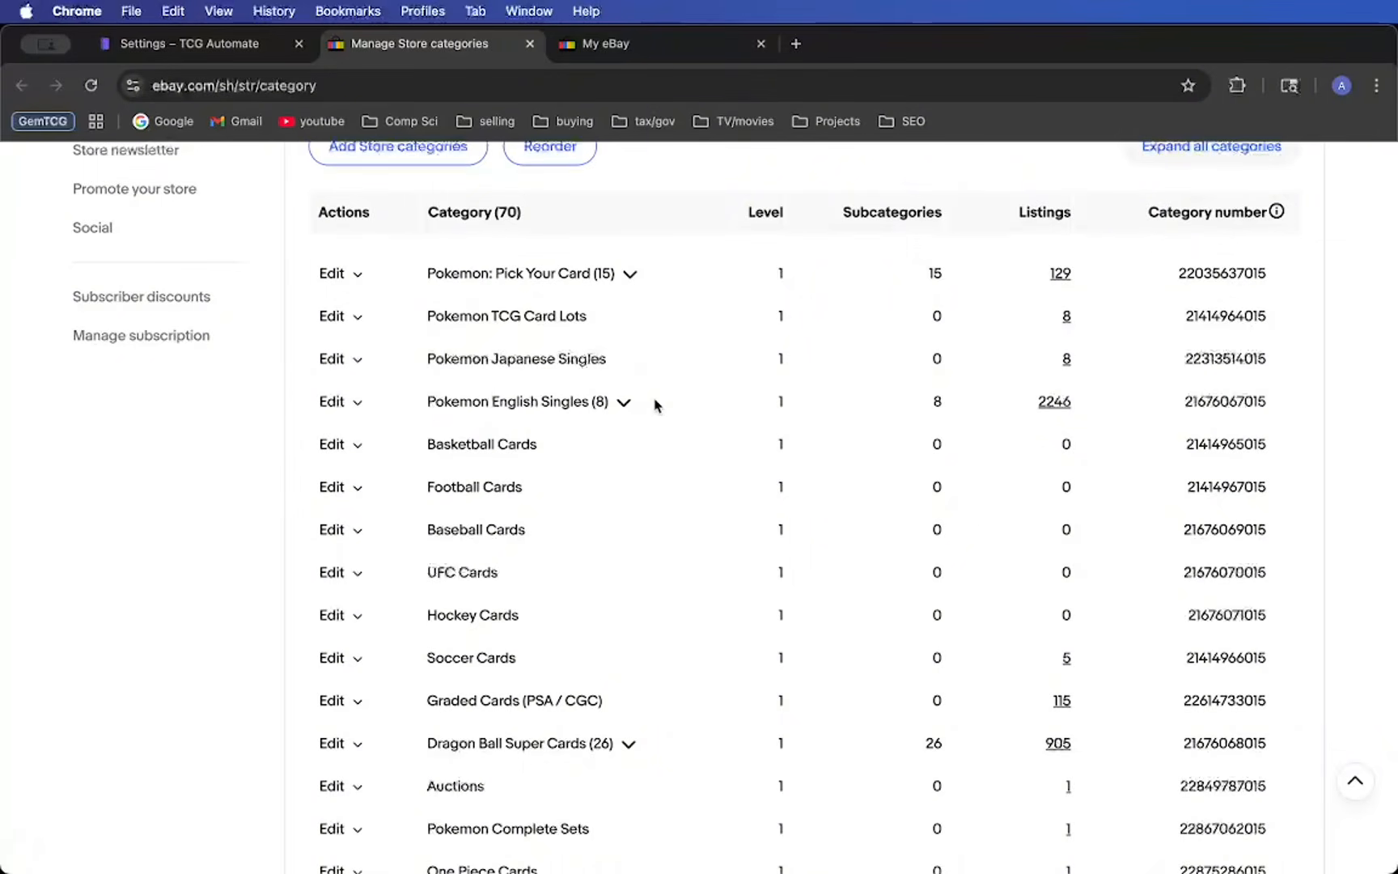
click(624, 402)
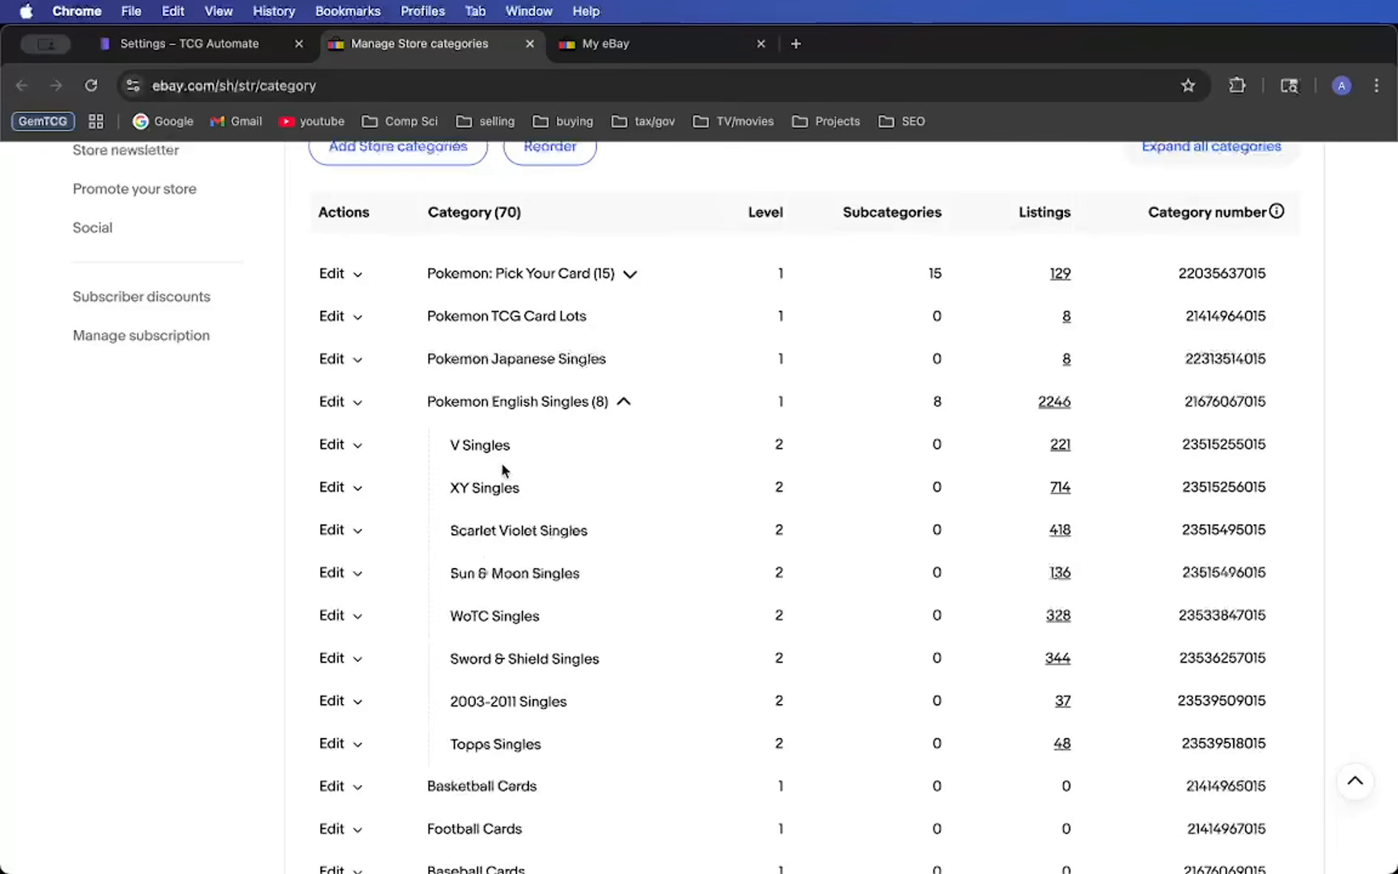
drag(451, 487, 534, 491)
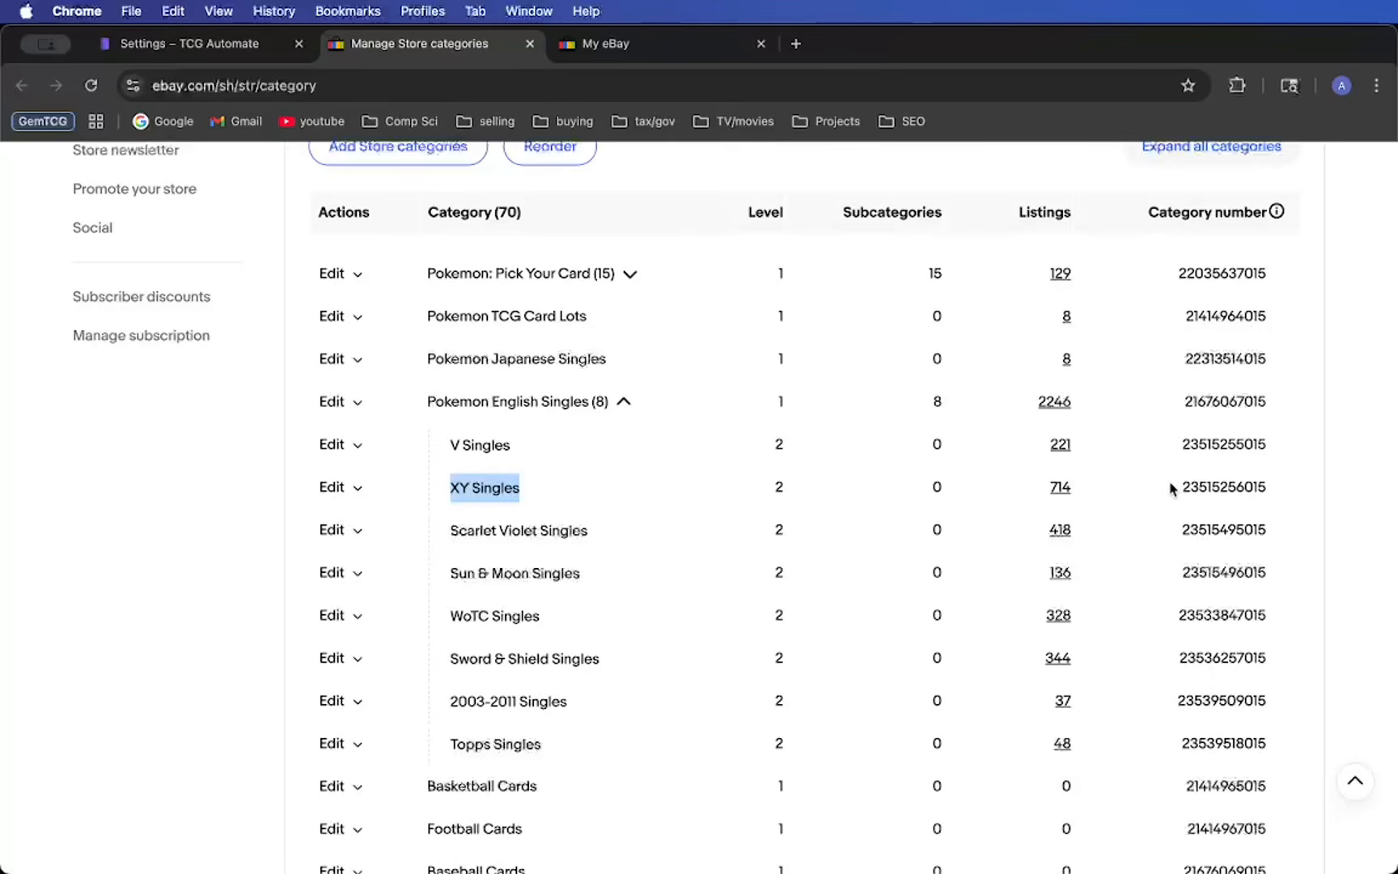
drag(1179, 487, 1266, 478)
key(super+c)
key(ctrl+shift+Tab)
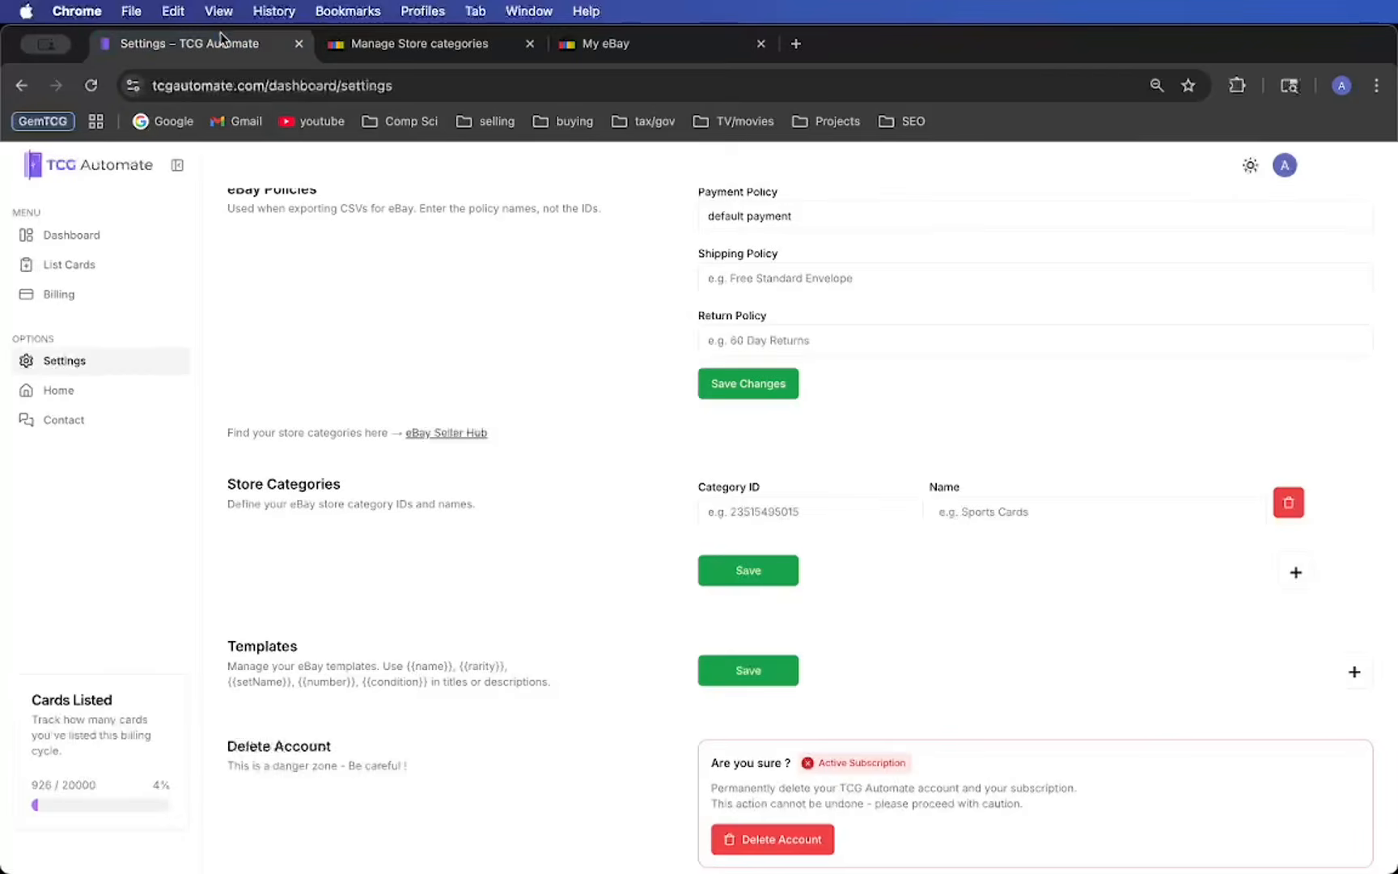
click(785, 511)
key(super+v)
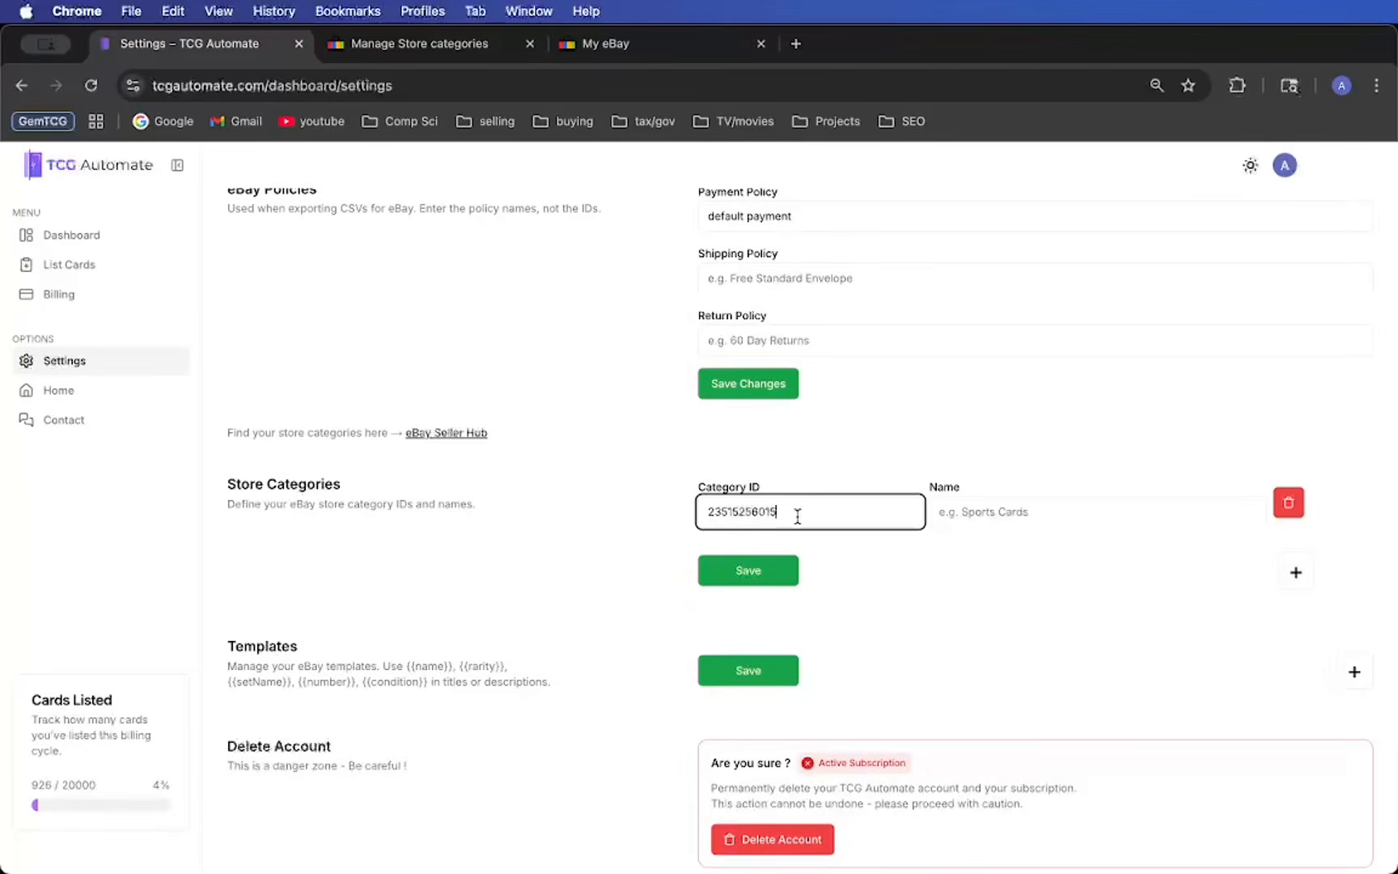
click(1040, 506)
text(X)
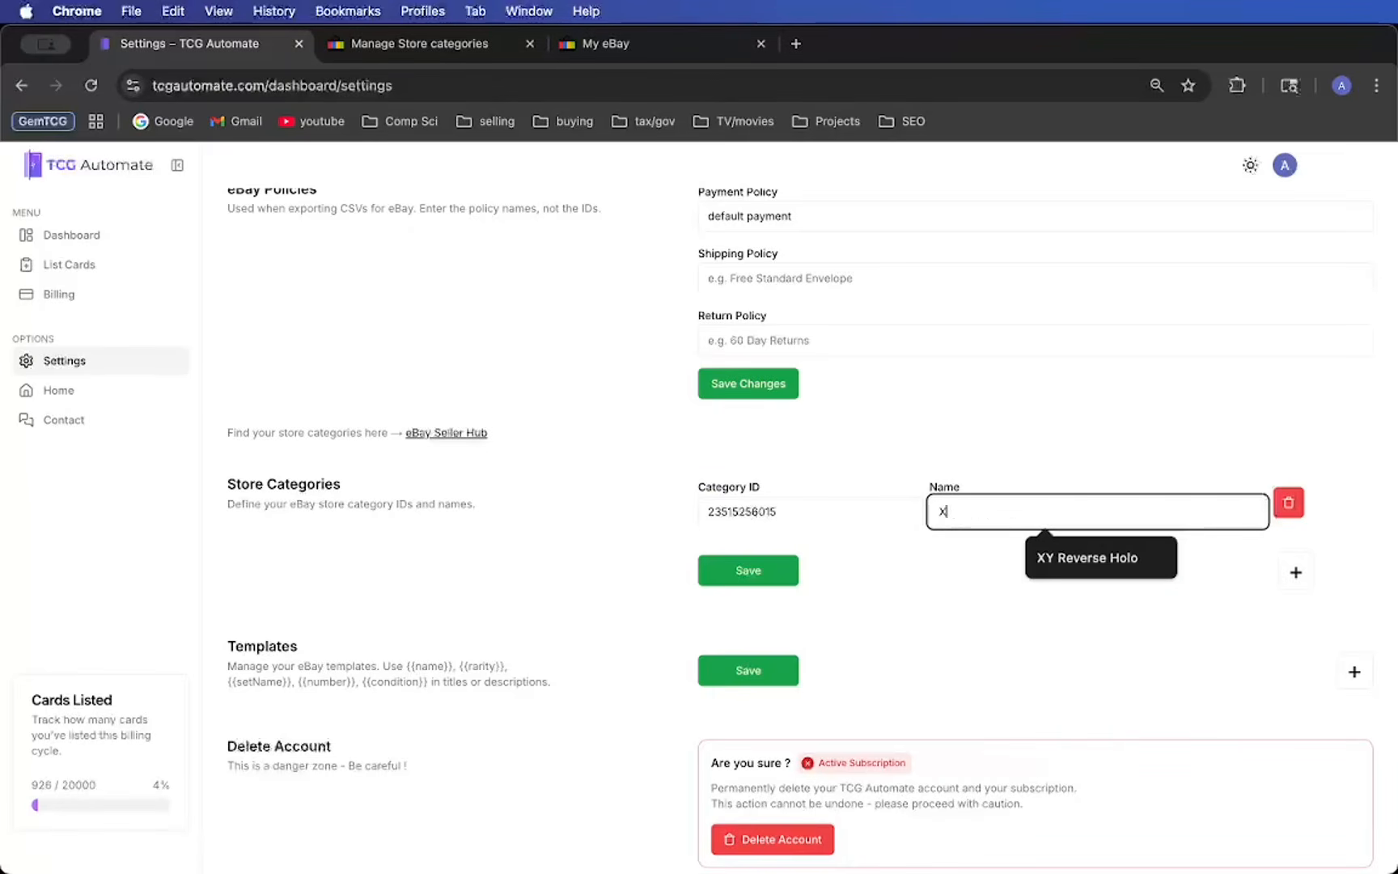
text(Y Sin)
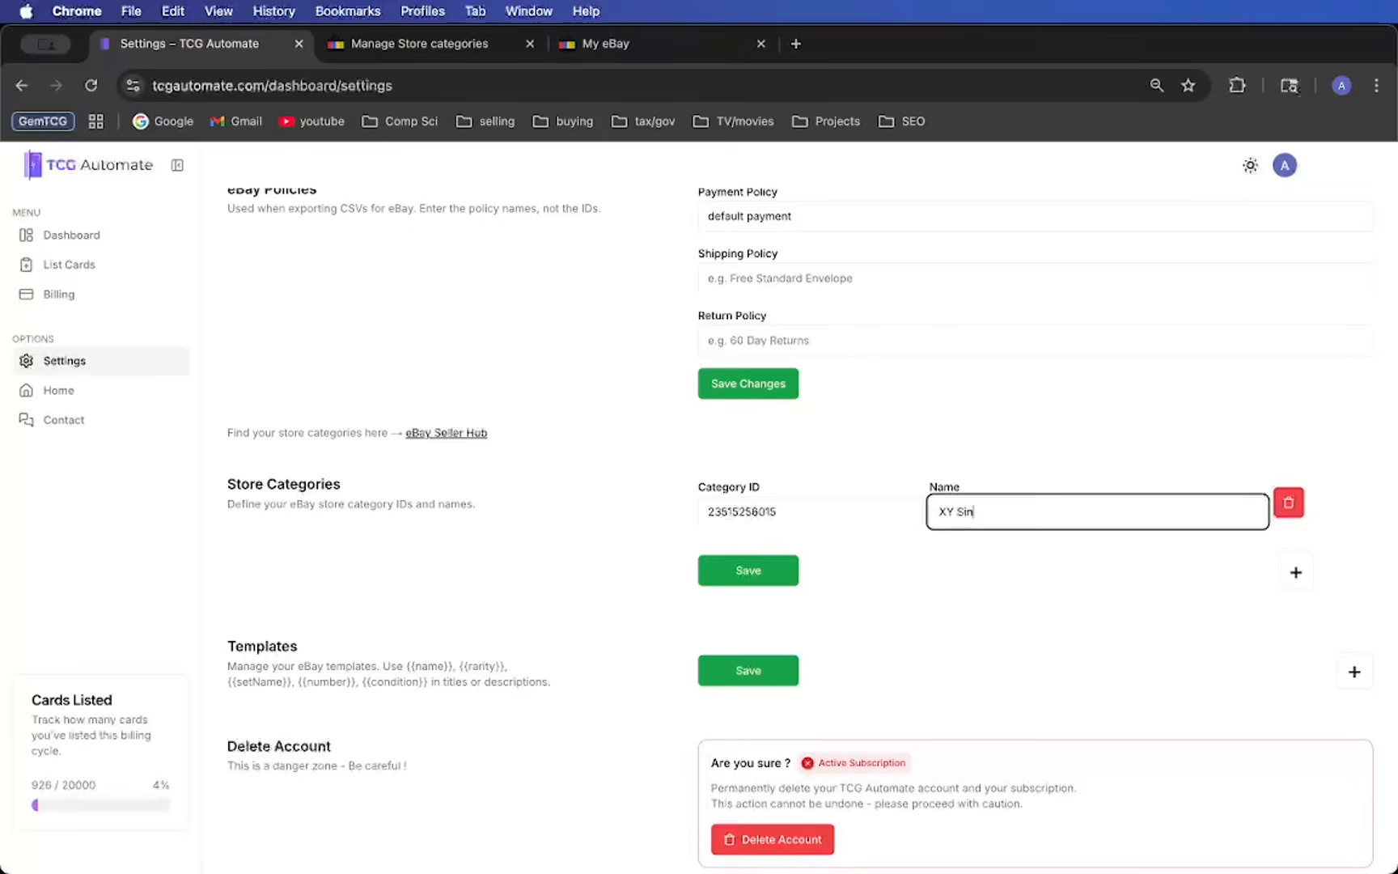
text(gles)
click(728, 569)
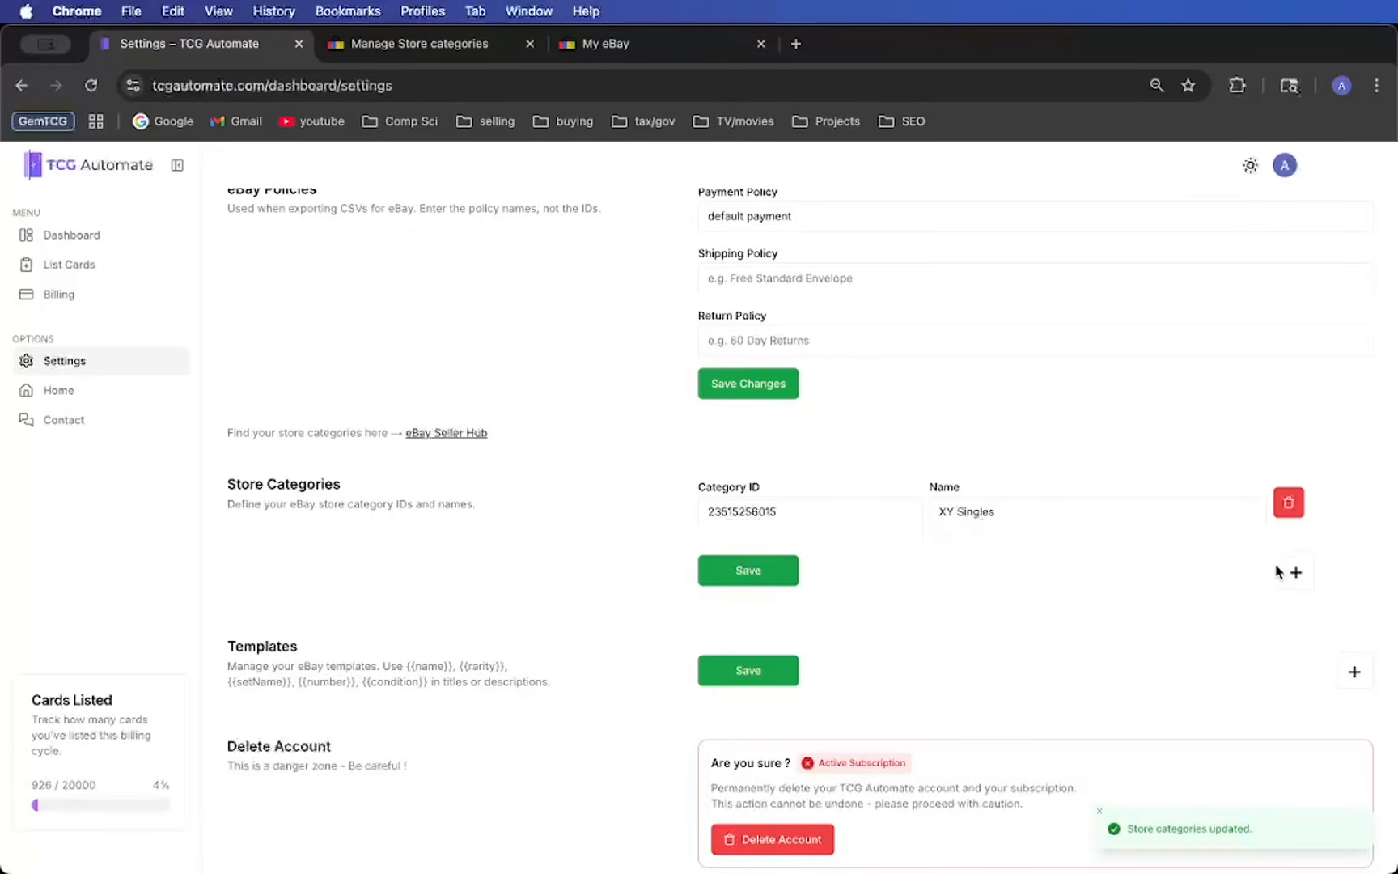
- Add and remove a second blank store category entry, and save the store categories
click(1295, 572)
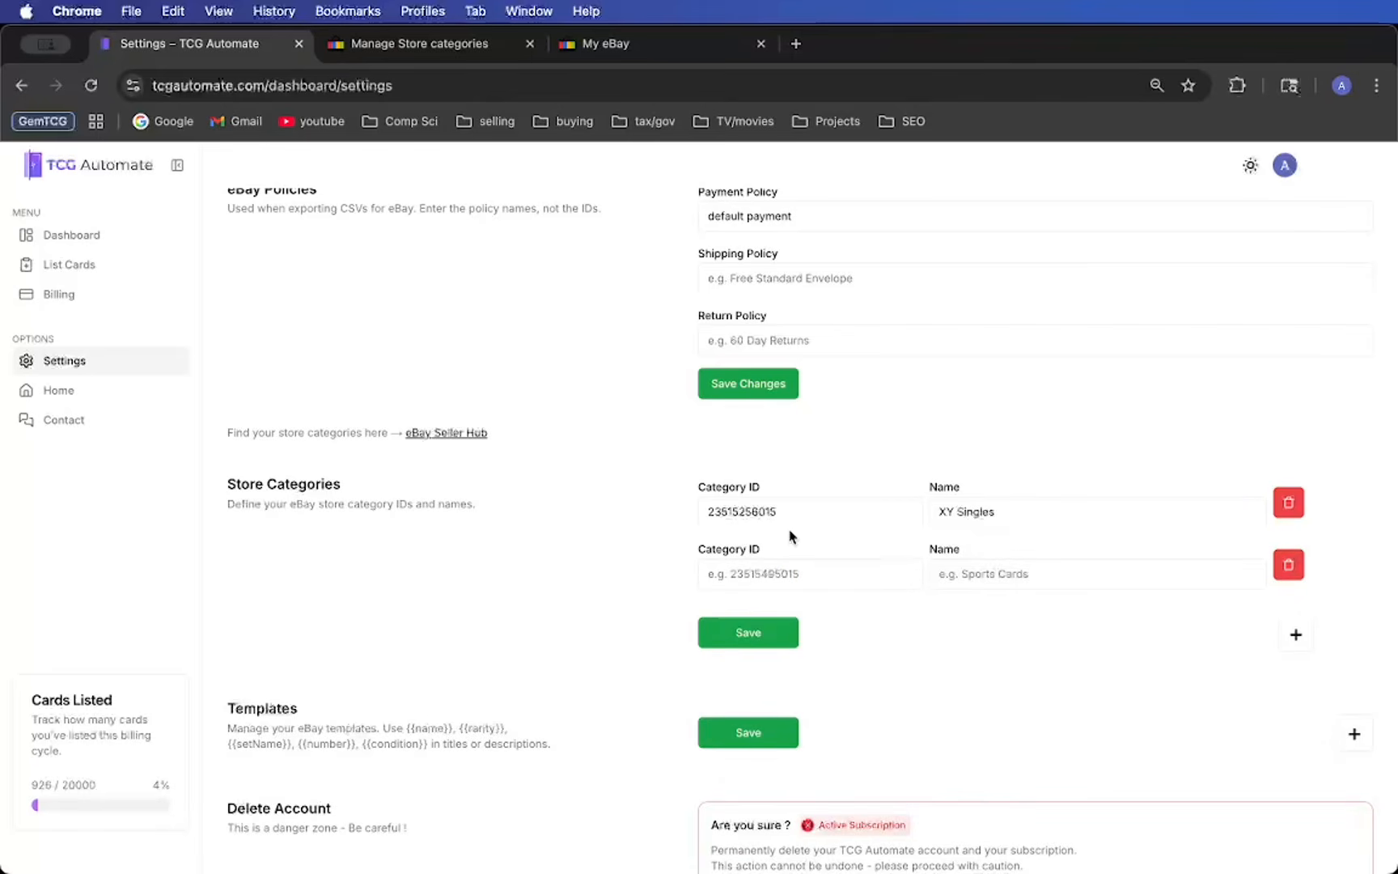
click(1288, 565)
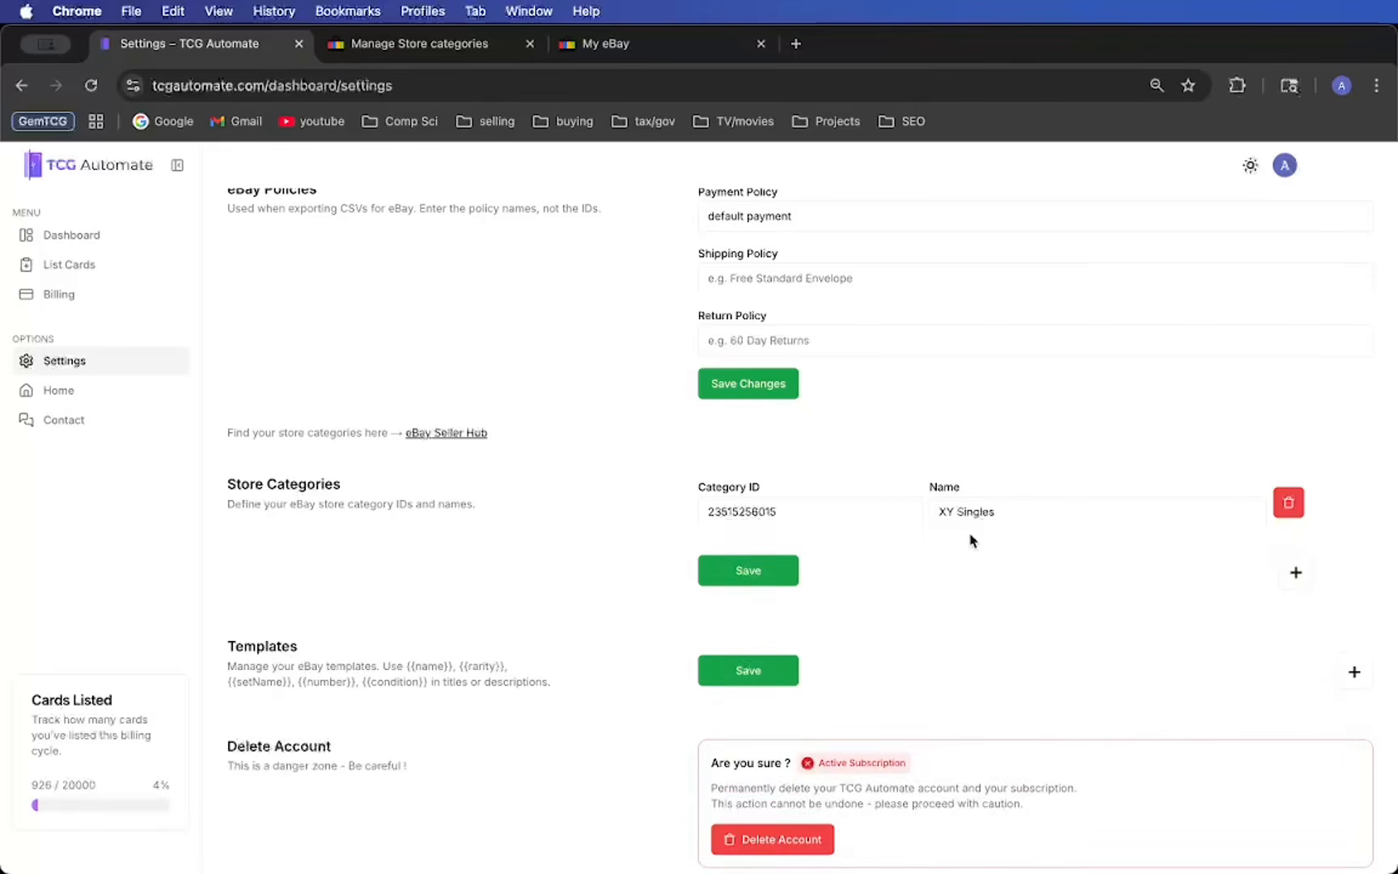
scroll(970, 541, down, 1)
click(736, 517)
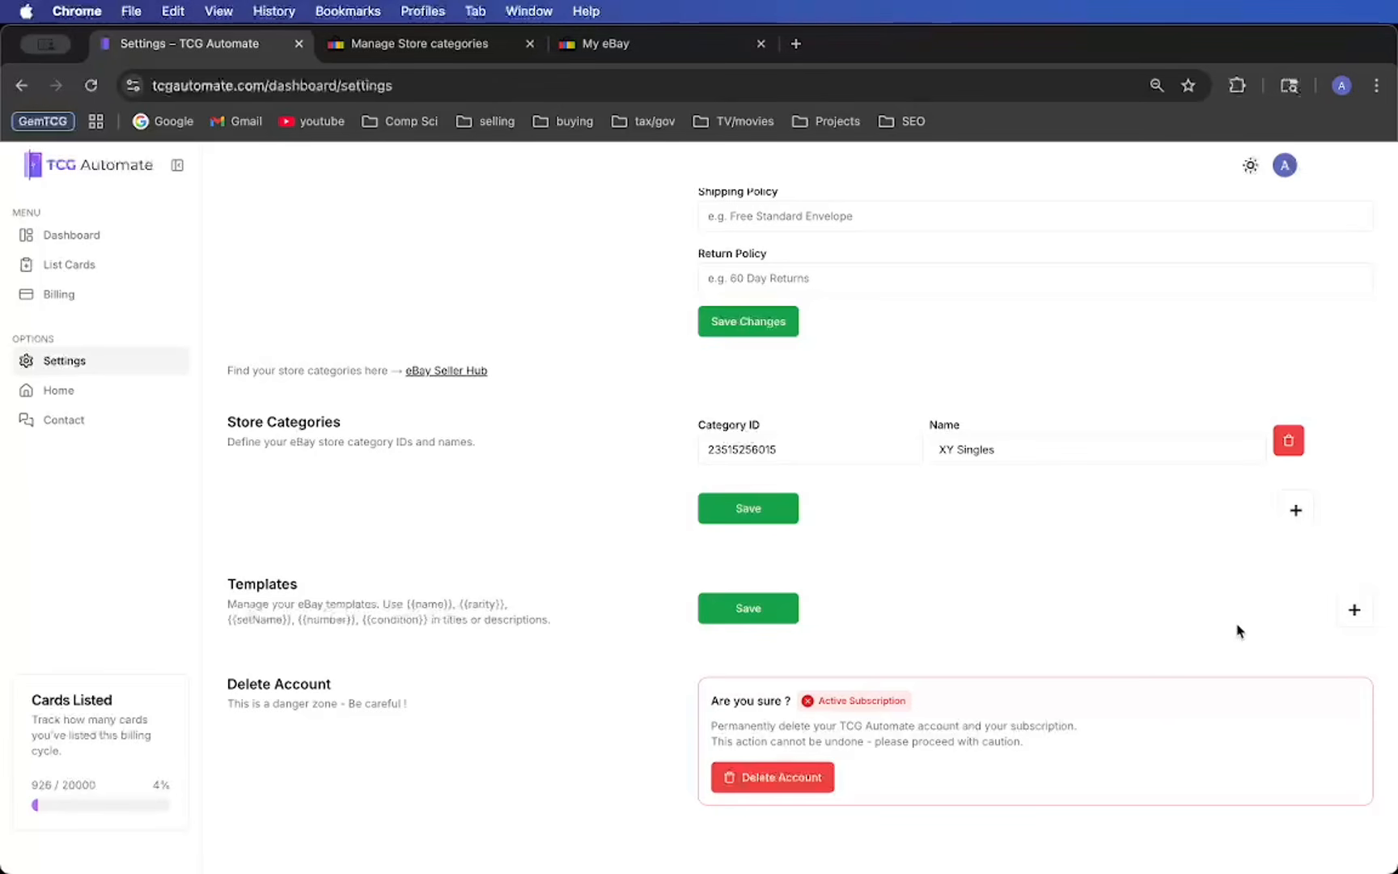
- Add a new eBay listing template and name it "Reverse Holo Template"
click(1354, 612)
scroll(1173, 630, down, 5)
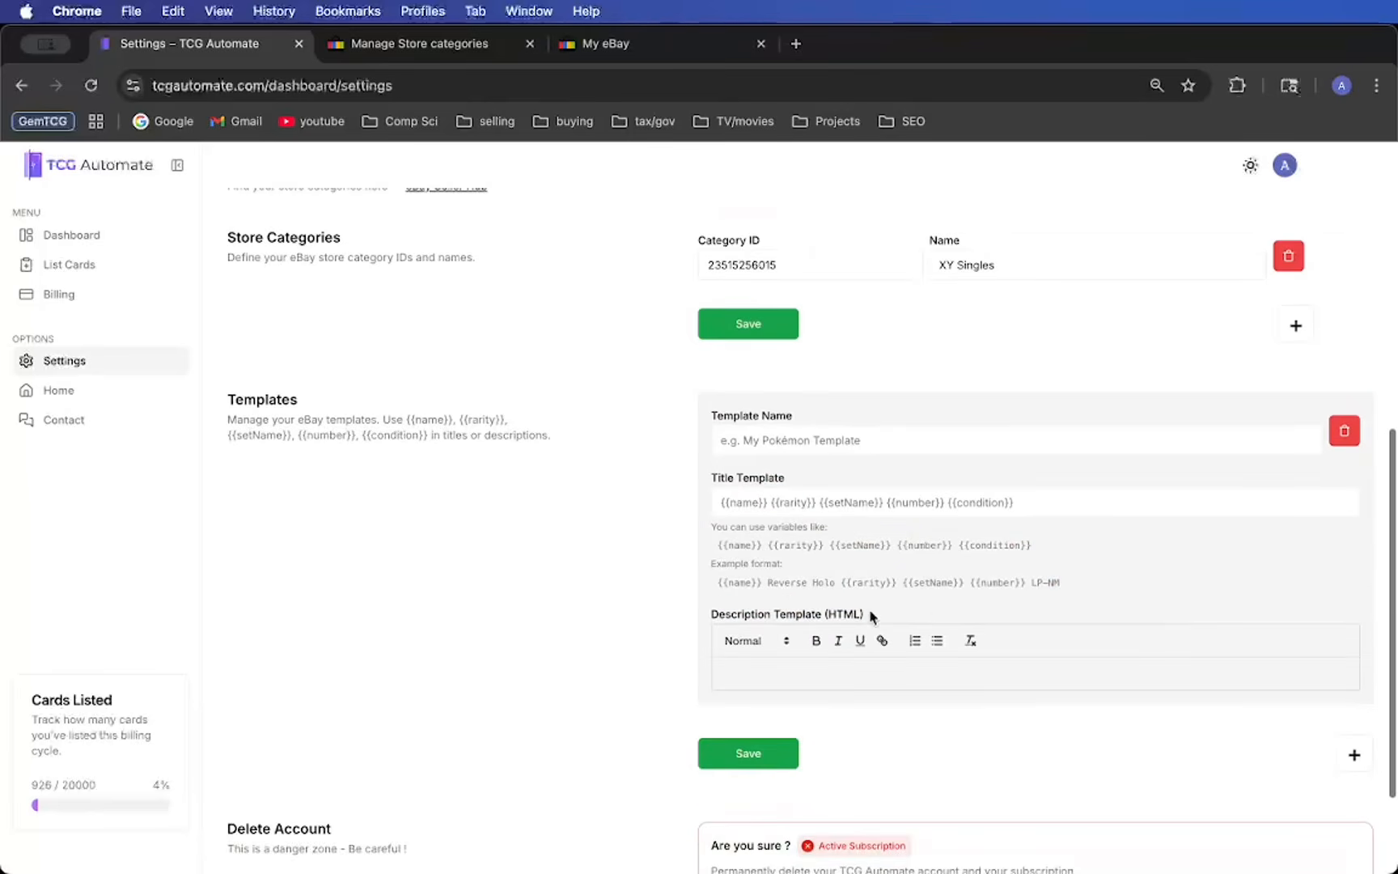
click(856, 438)
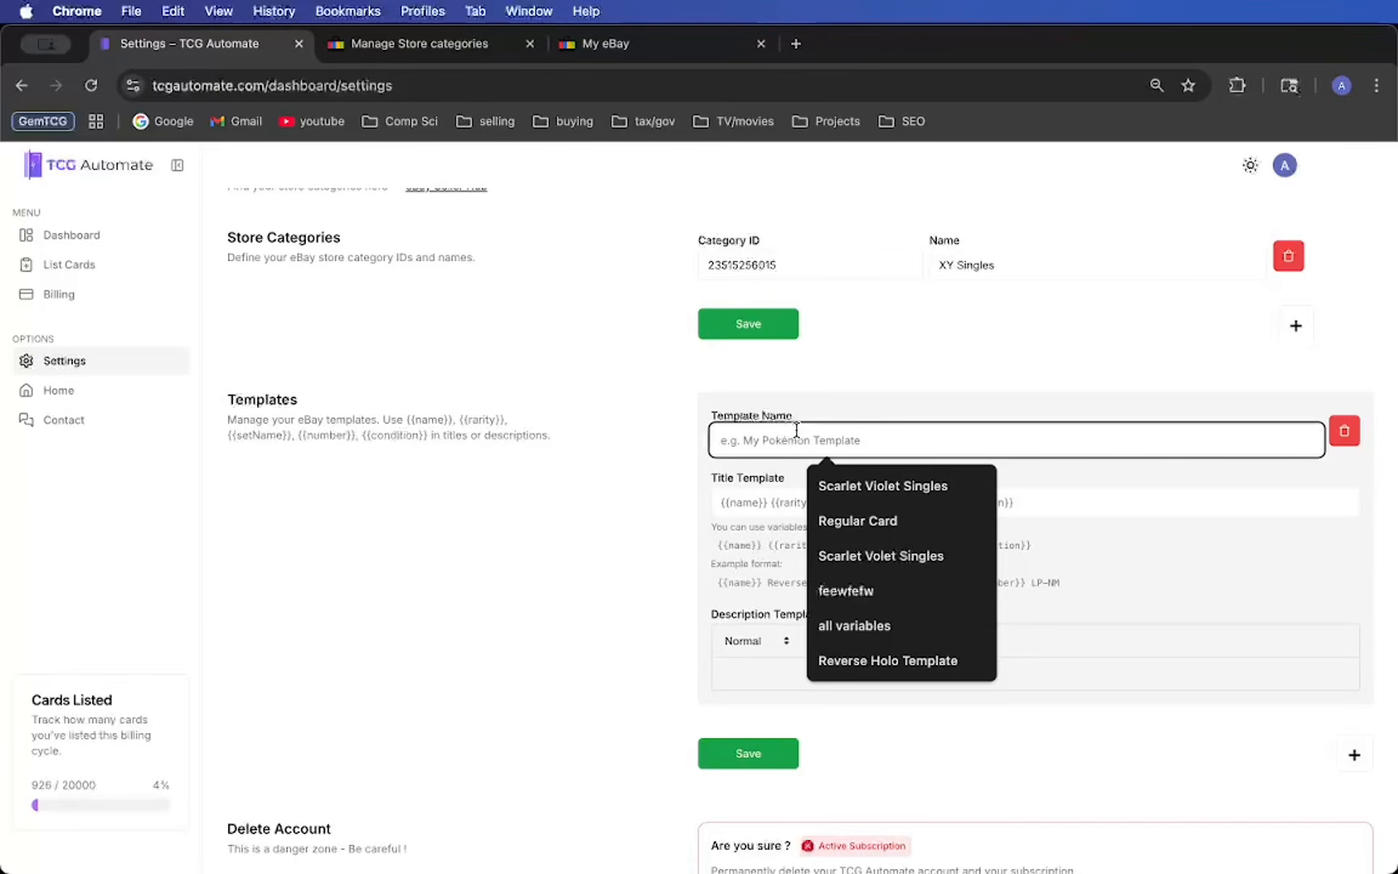
text(Revers)
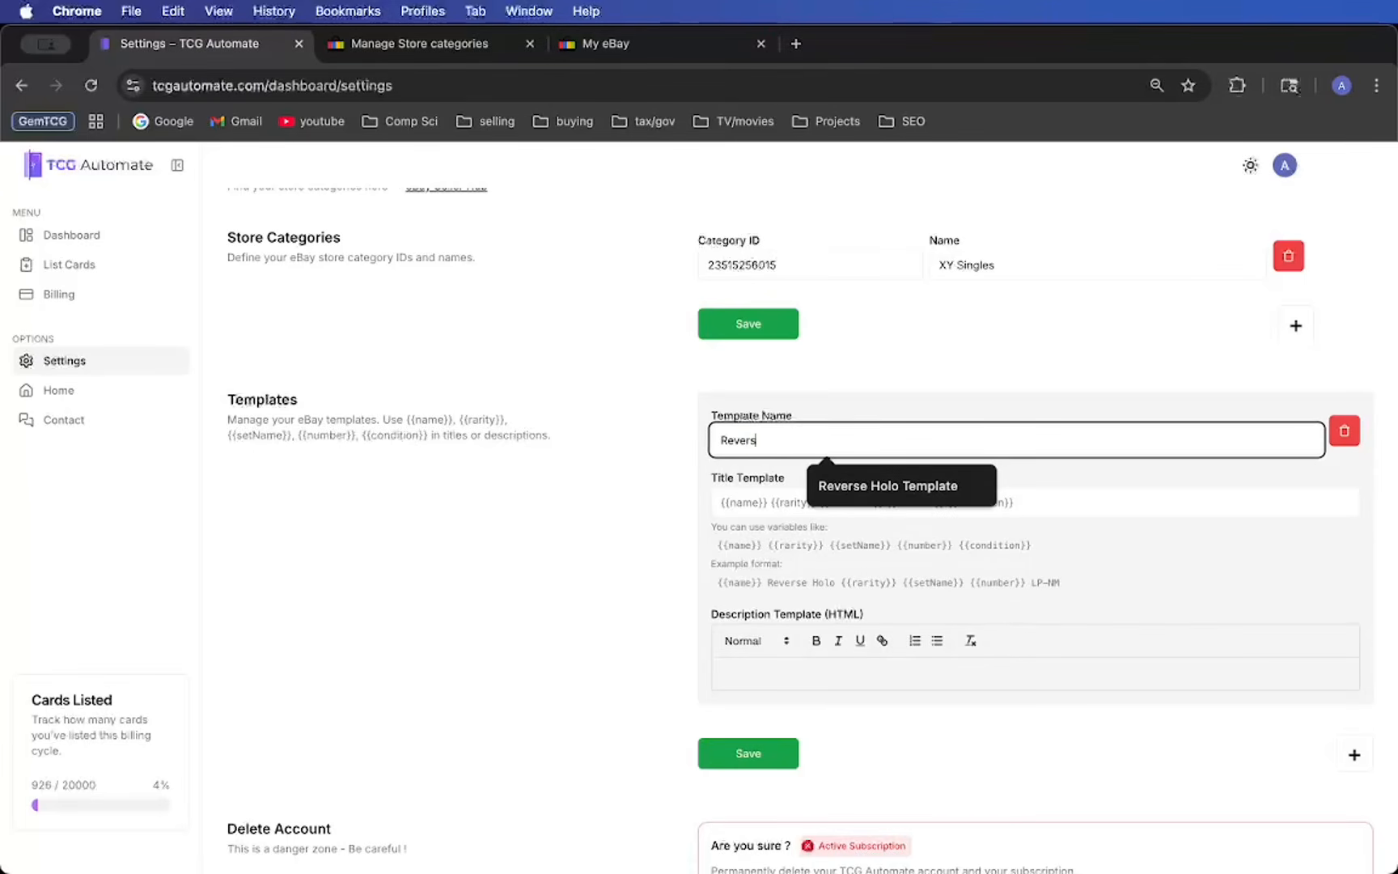
click(891, 486)
drag(714, 422, 821, 424)
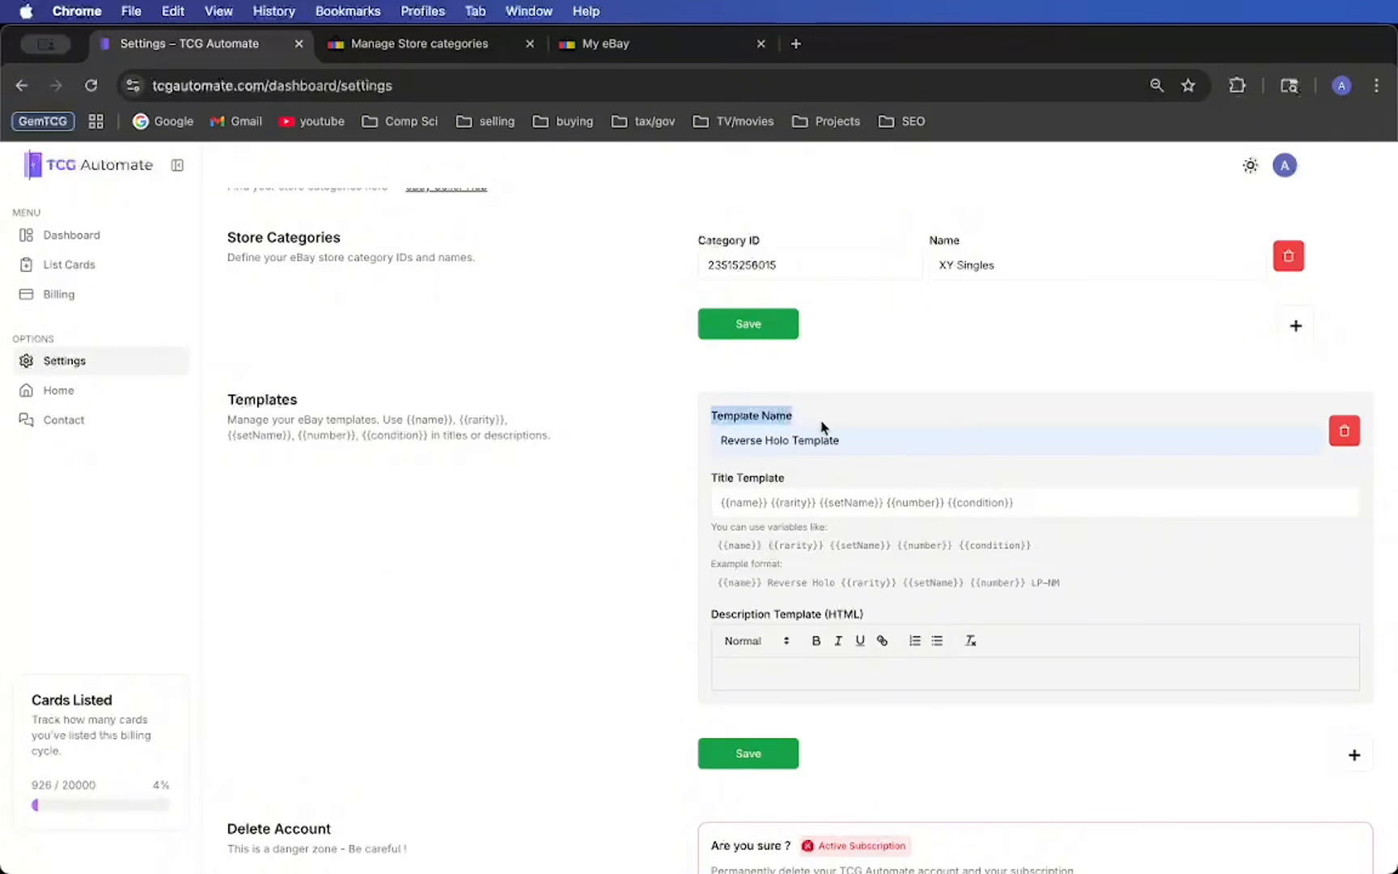
- Examine the new template's title field, its suggested entries and the variables available for titles
click(723, 501)
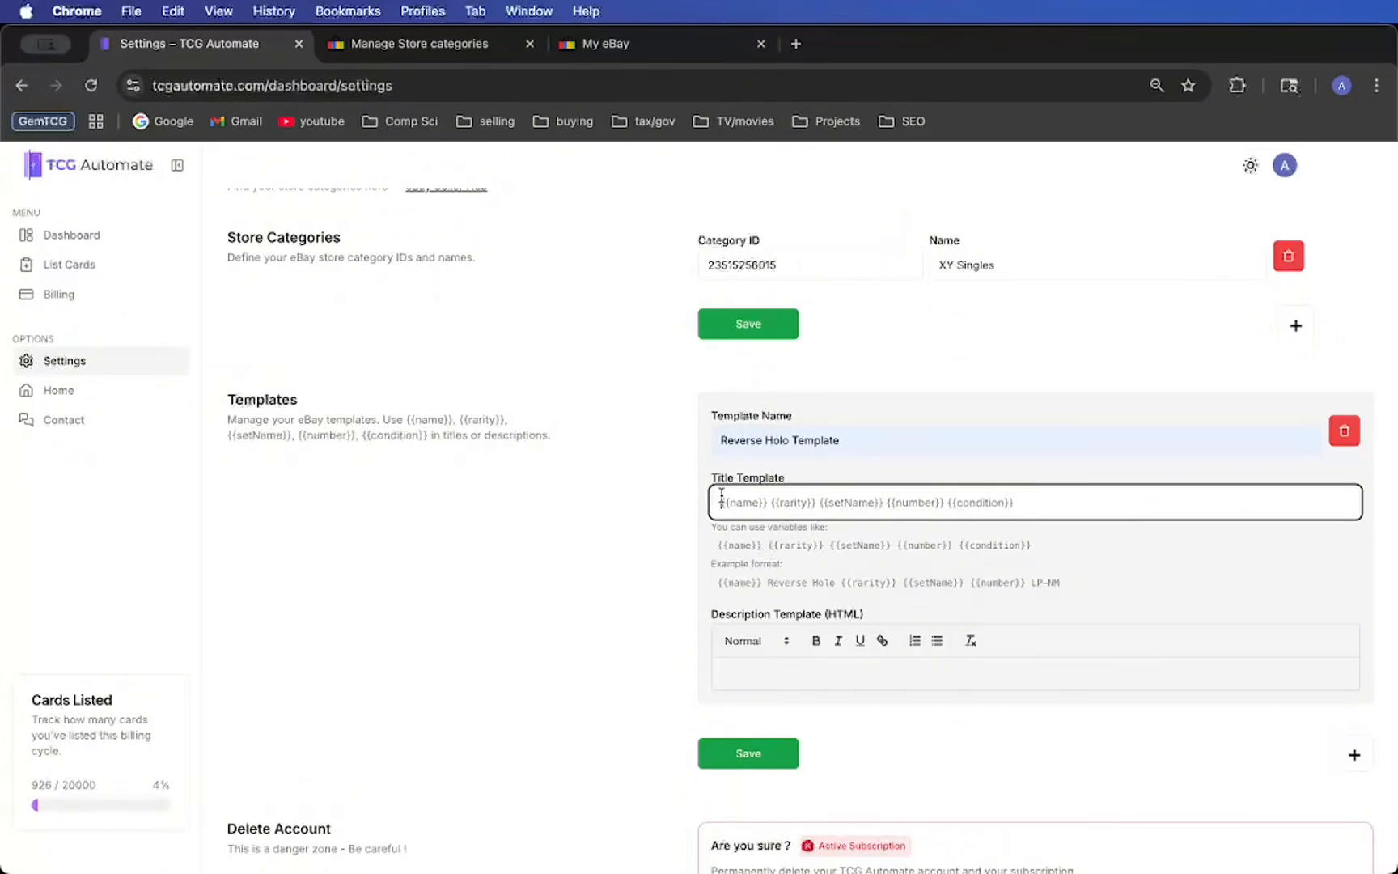
click(731, 500)
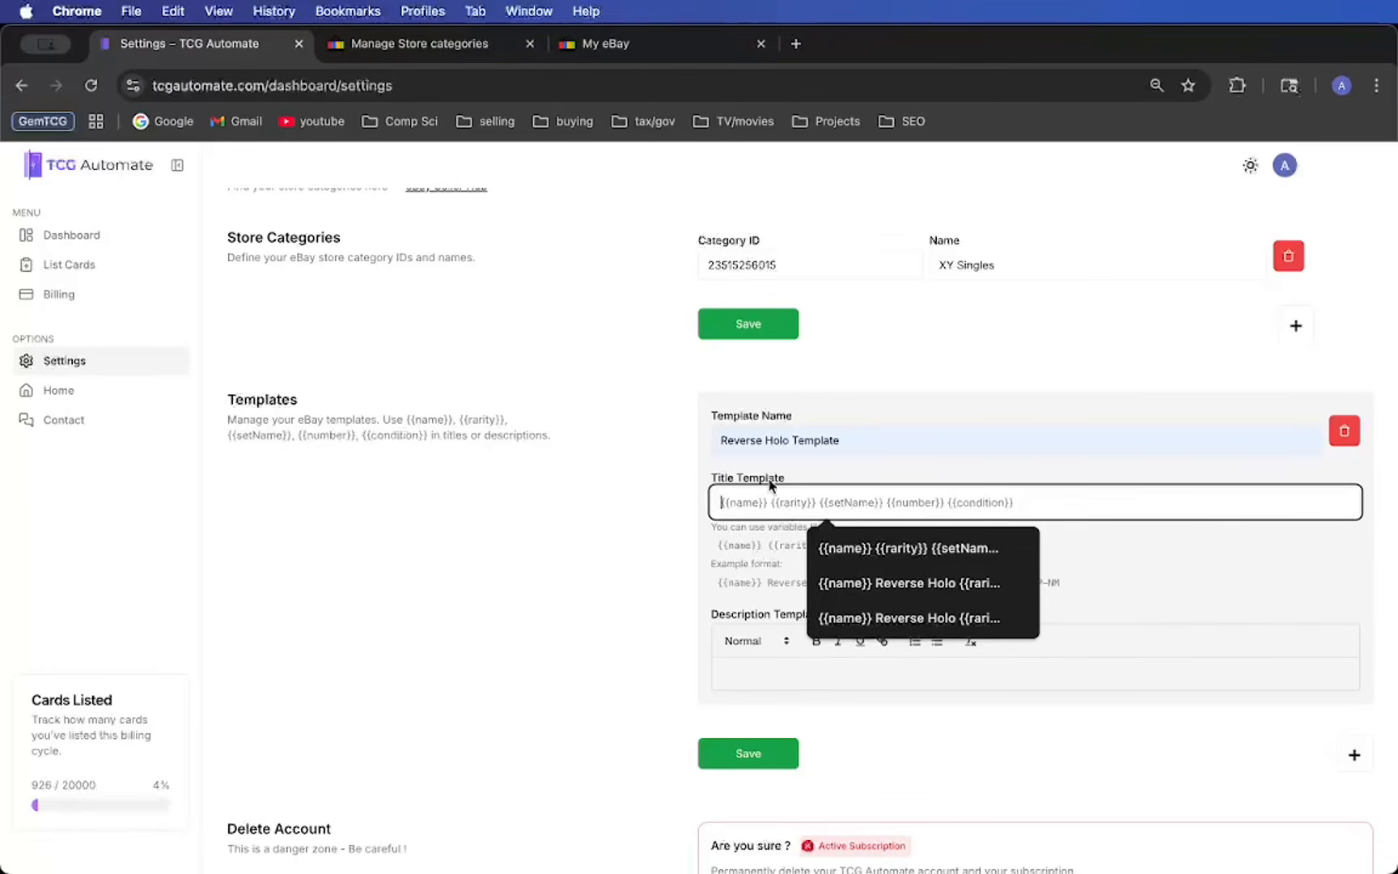
click(773, 480)
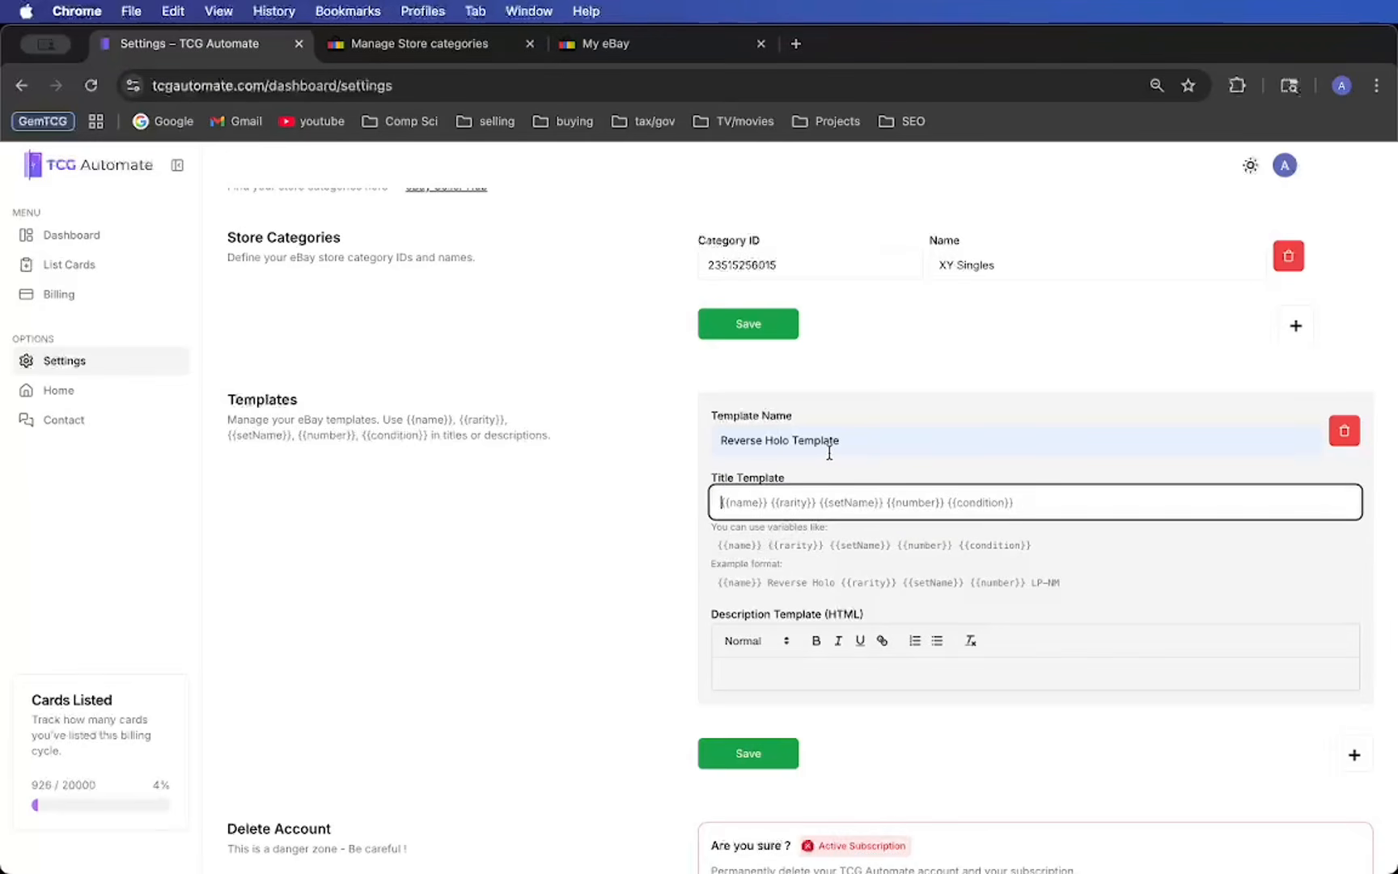
drag(717, 544, 760, 541)
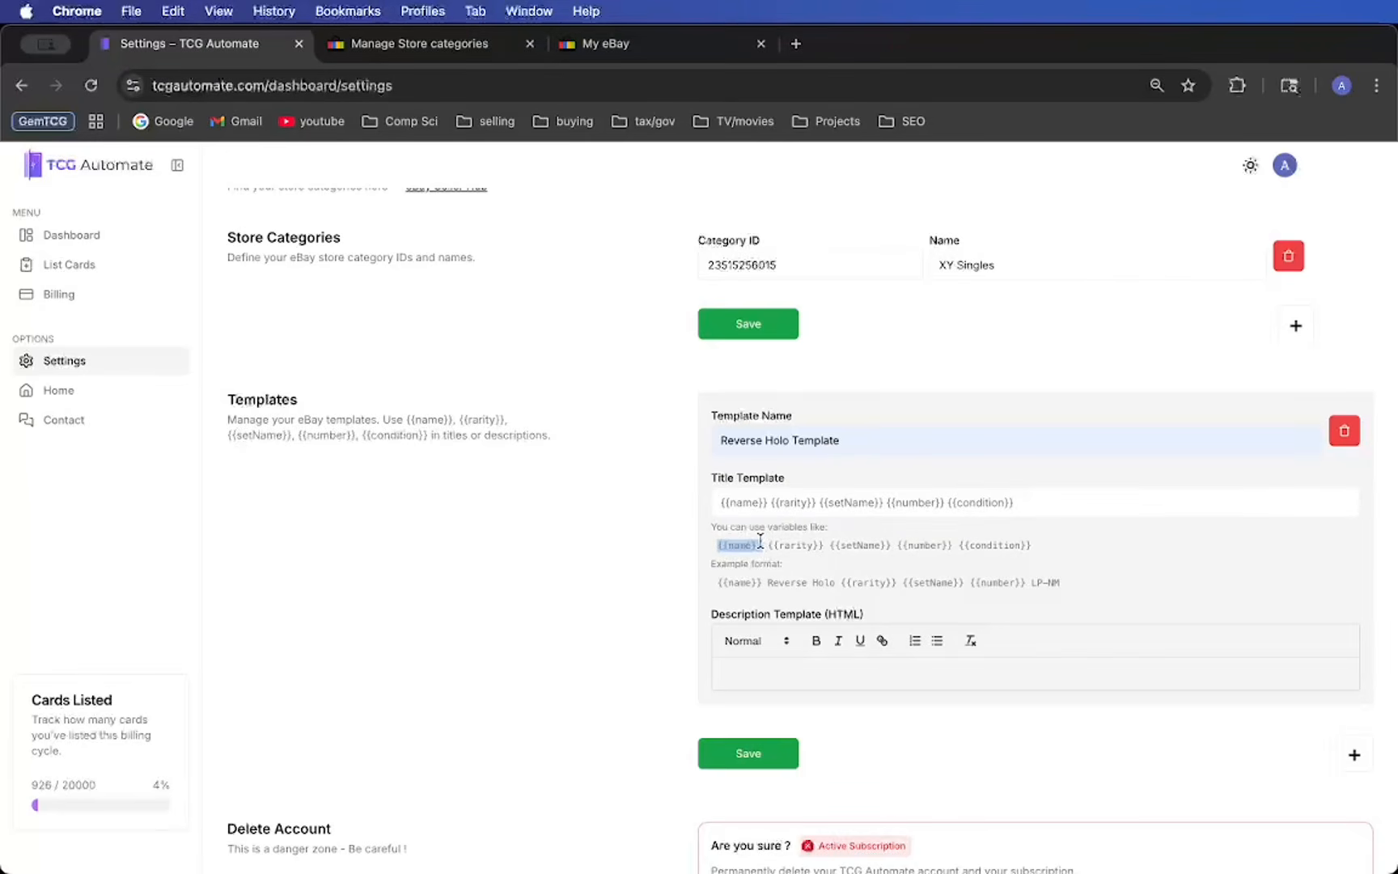
click(741, 507)
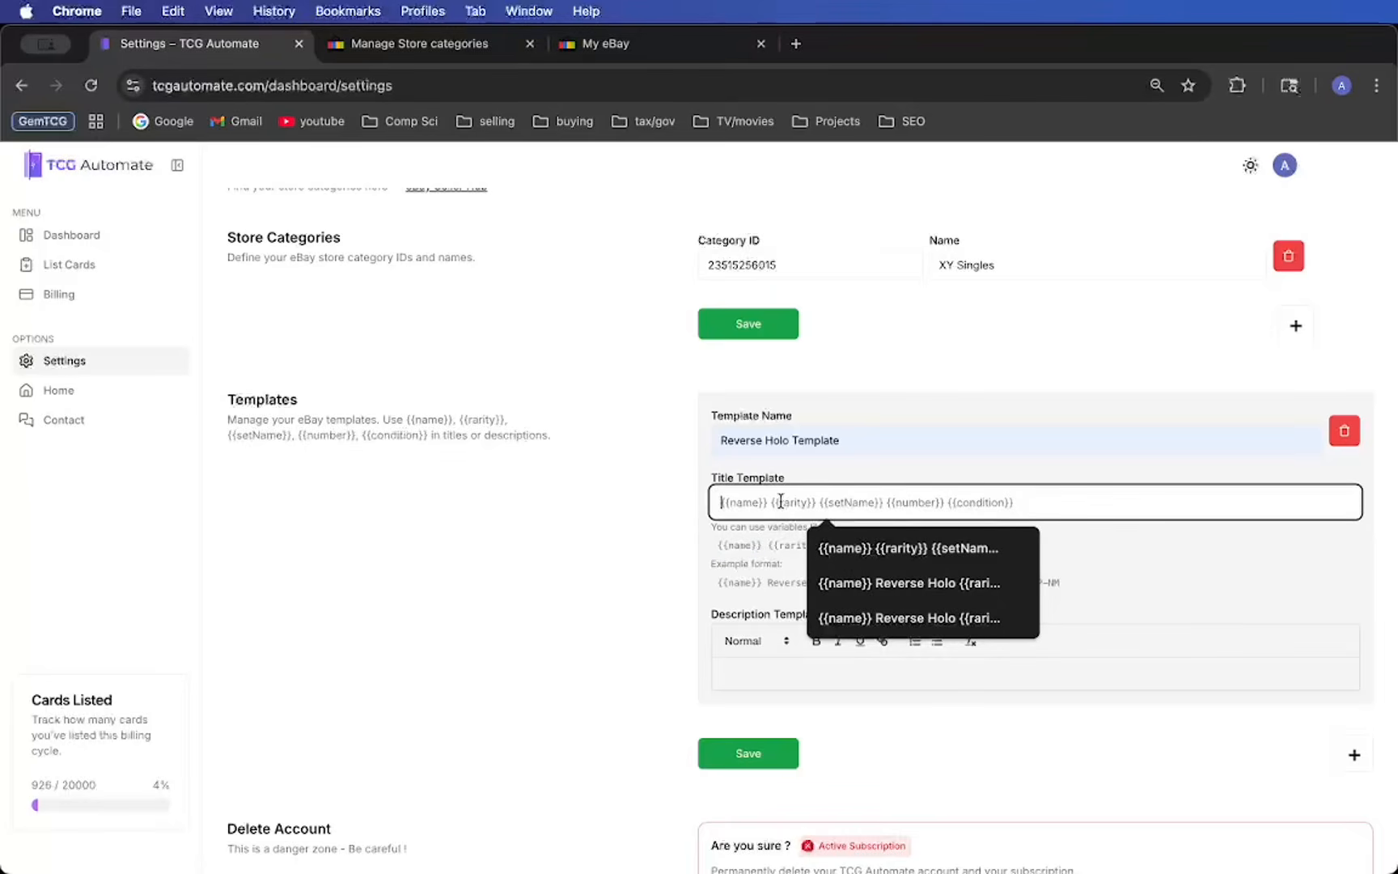
click(887, 459)
click(887, 501)
click(841, 479)
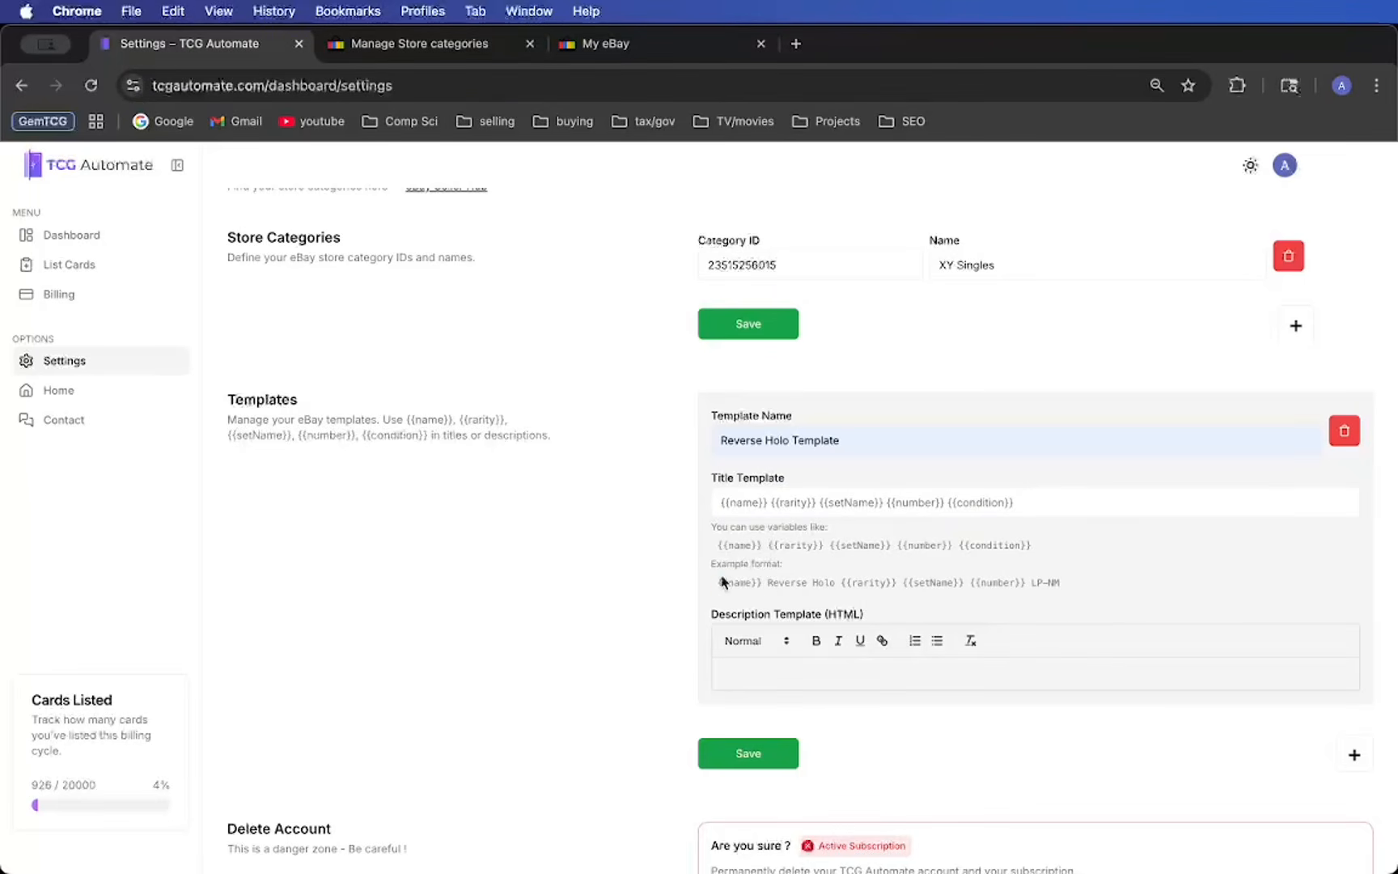
- Set the template's title to "{{name}} Reverse Holo {{rarity}} {{setName}} {{number}} {{condition}}"
drag(716, 582, 948, 584)
click(1073, 571)
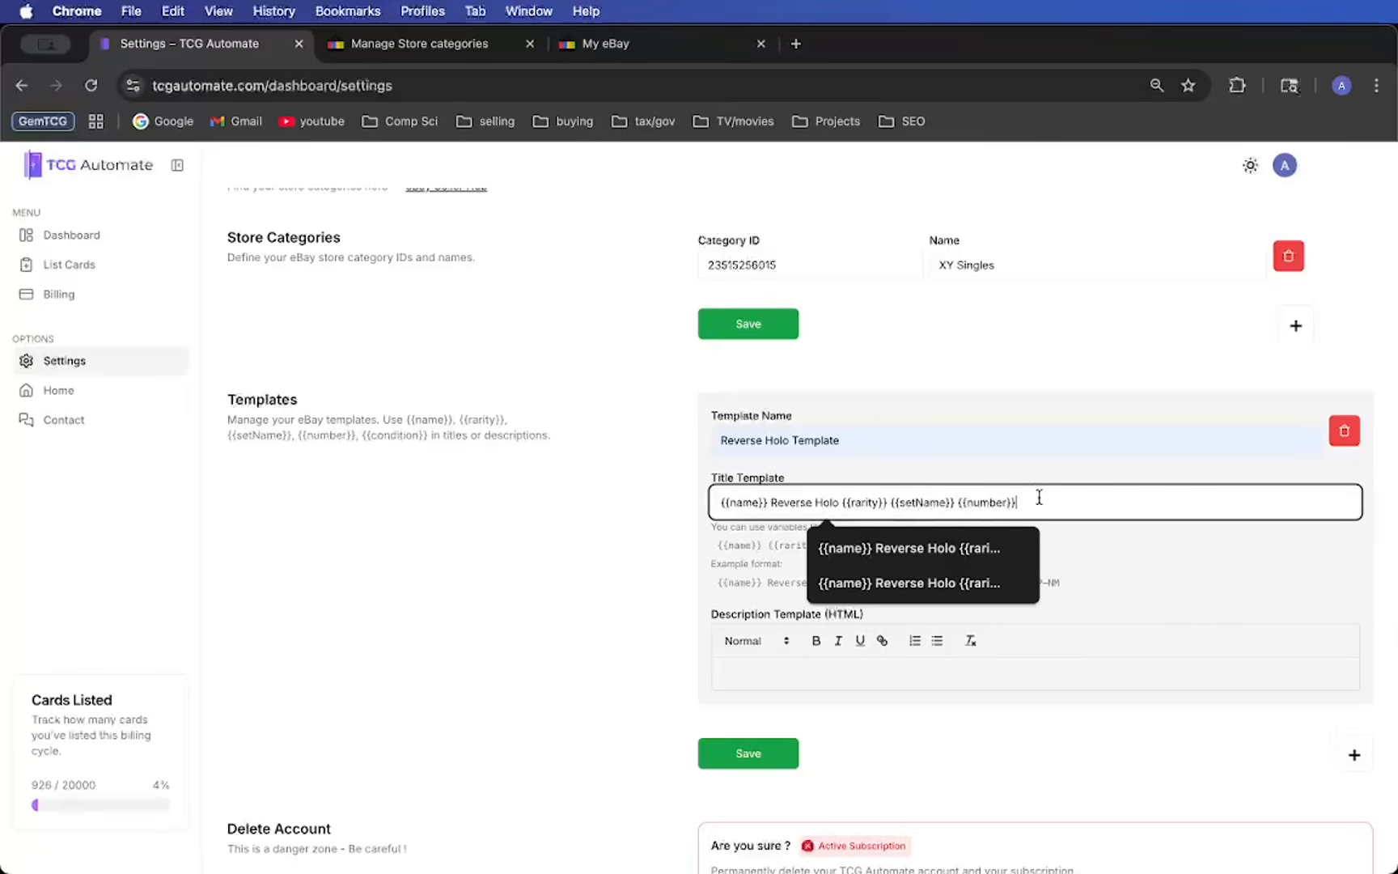
text({{)
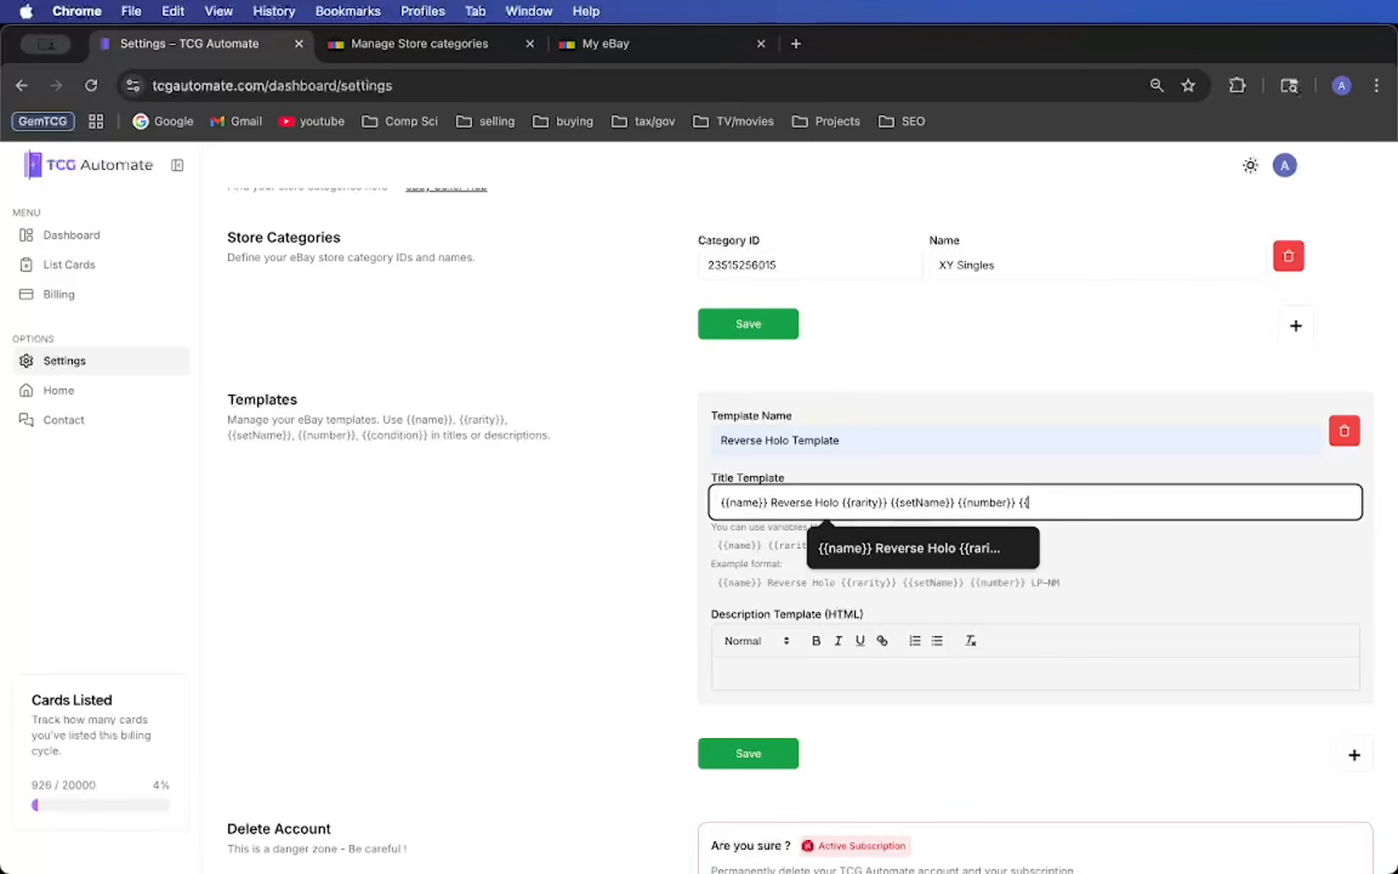
text(condition}})
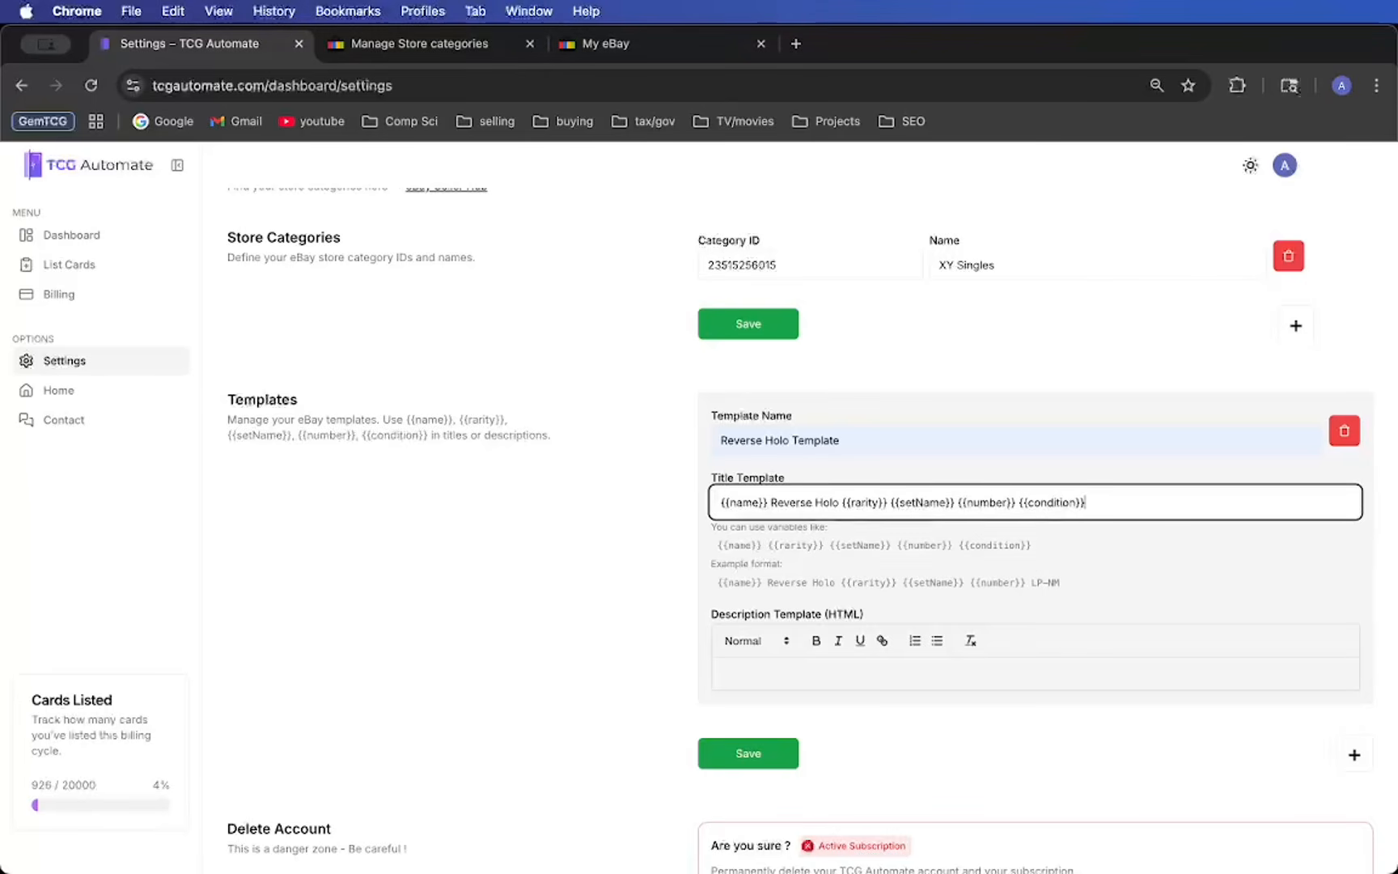
click(507, 434)
drag(405, 418, 427, 435)
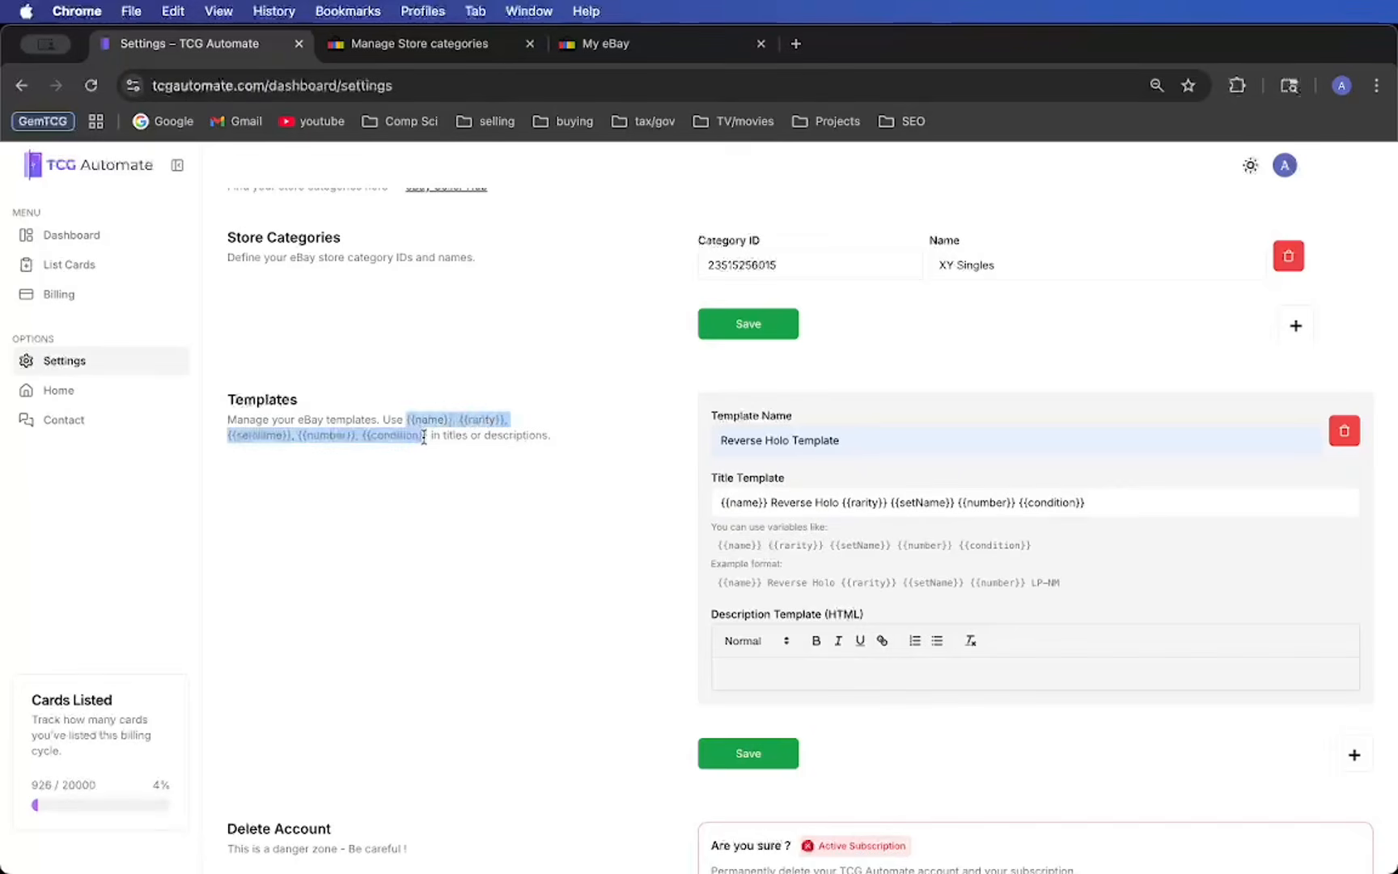
click(530, 494)
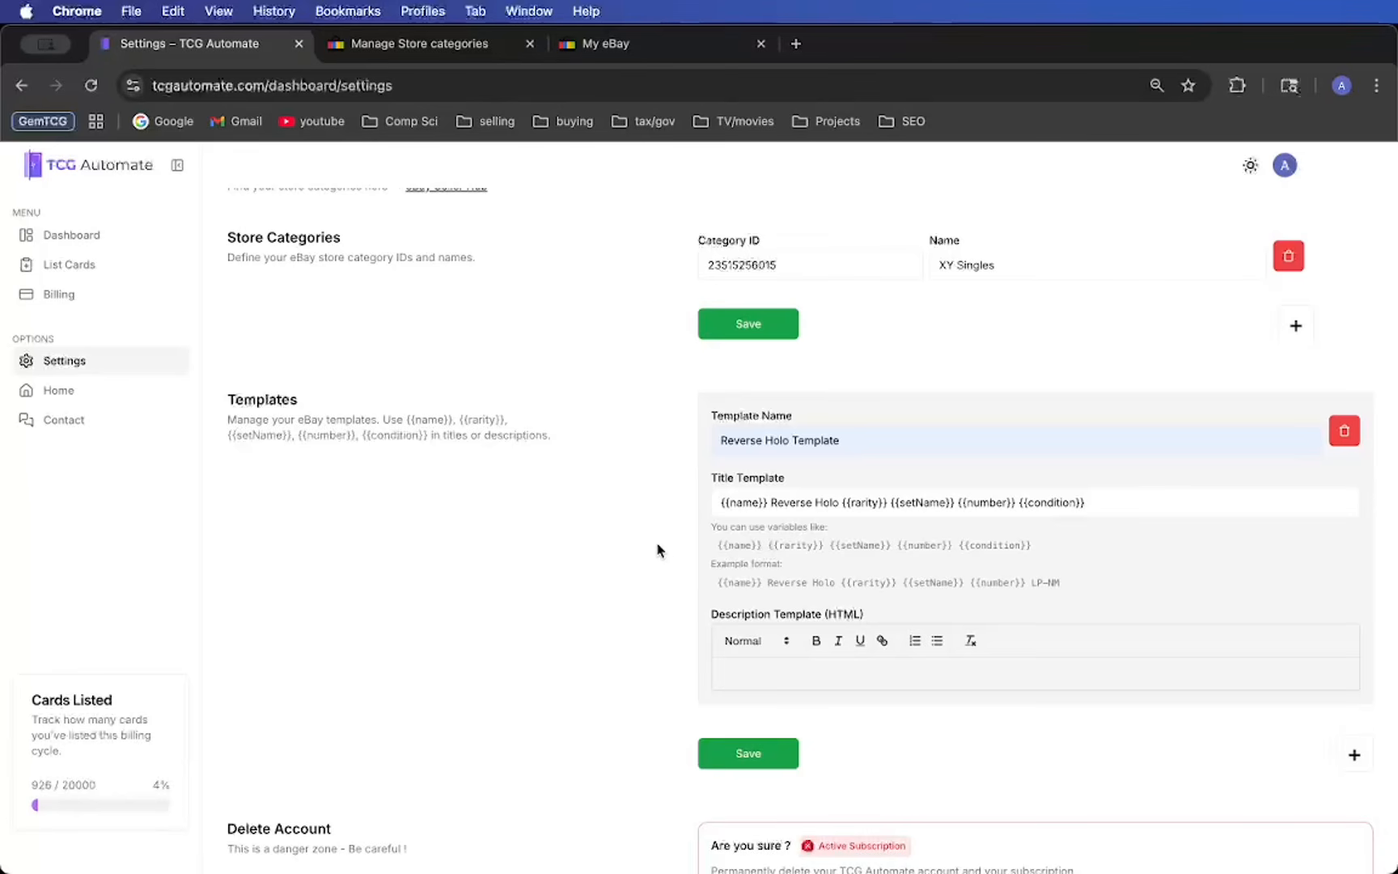
click(777, 502)
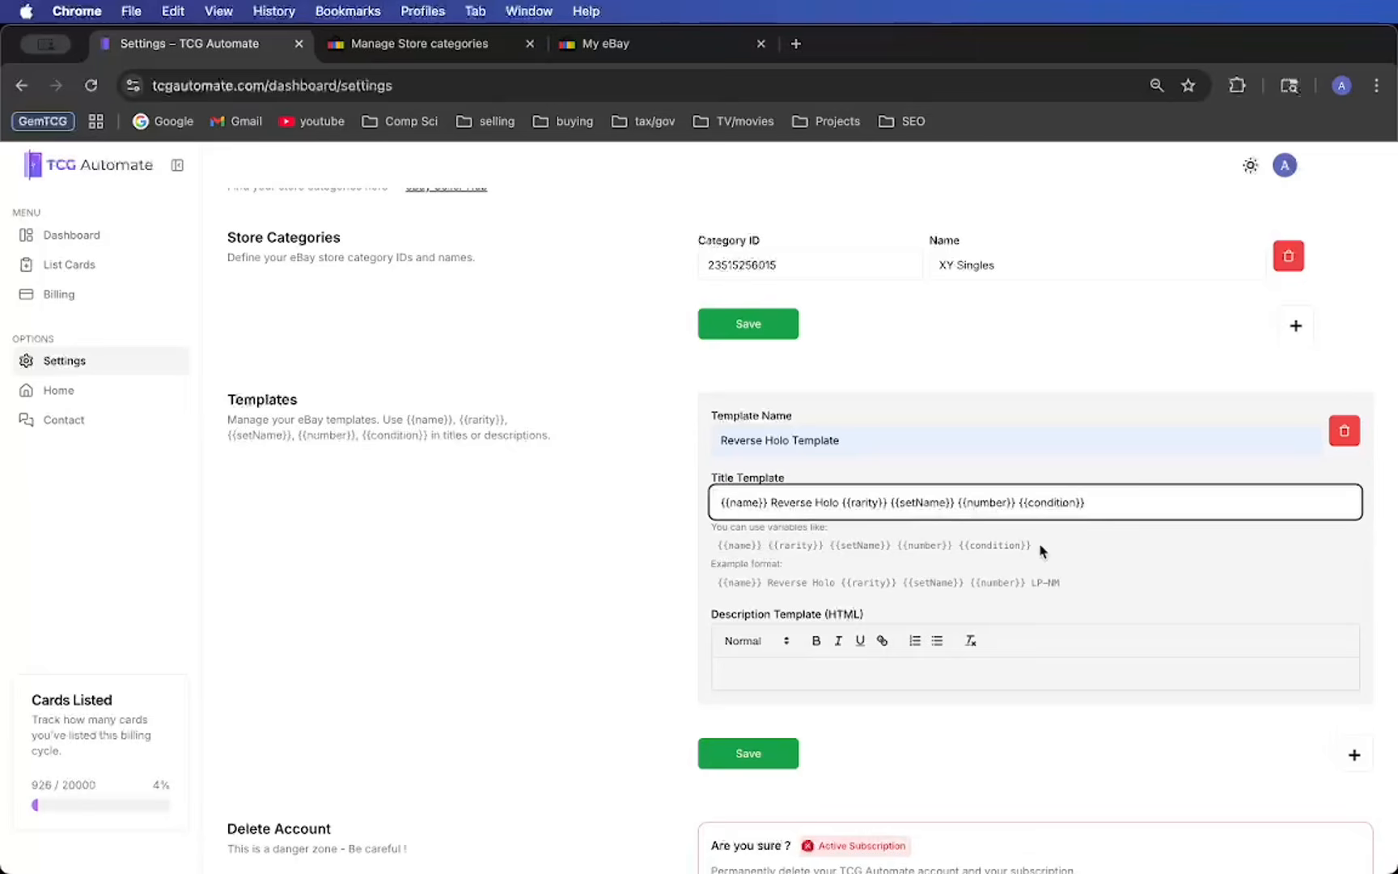
- Copy the title template text into the template's description and save the templates
click(948, 660)
scroll(948, 660, down, 2)
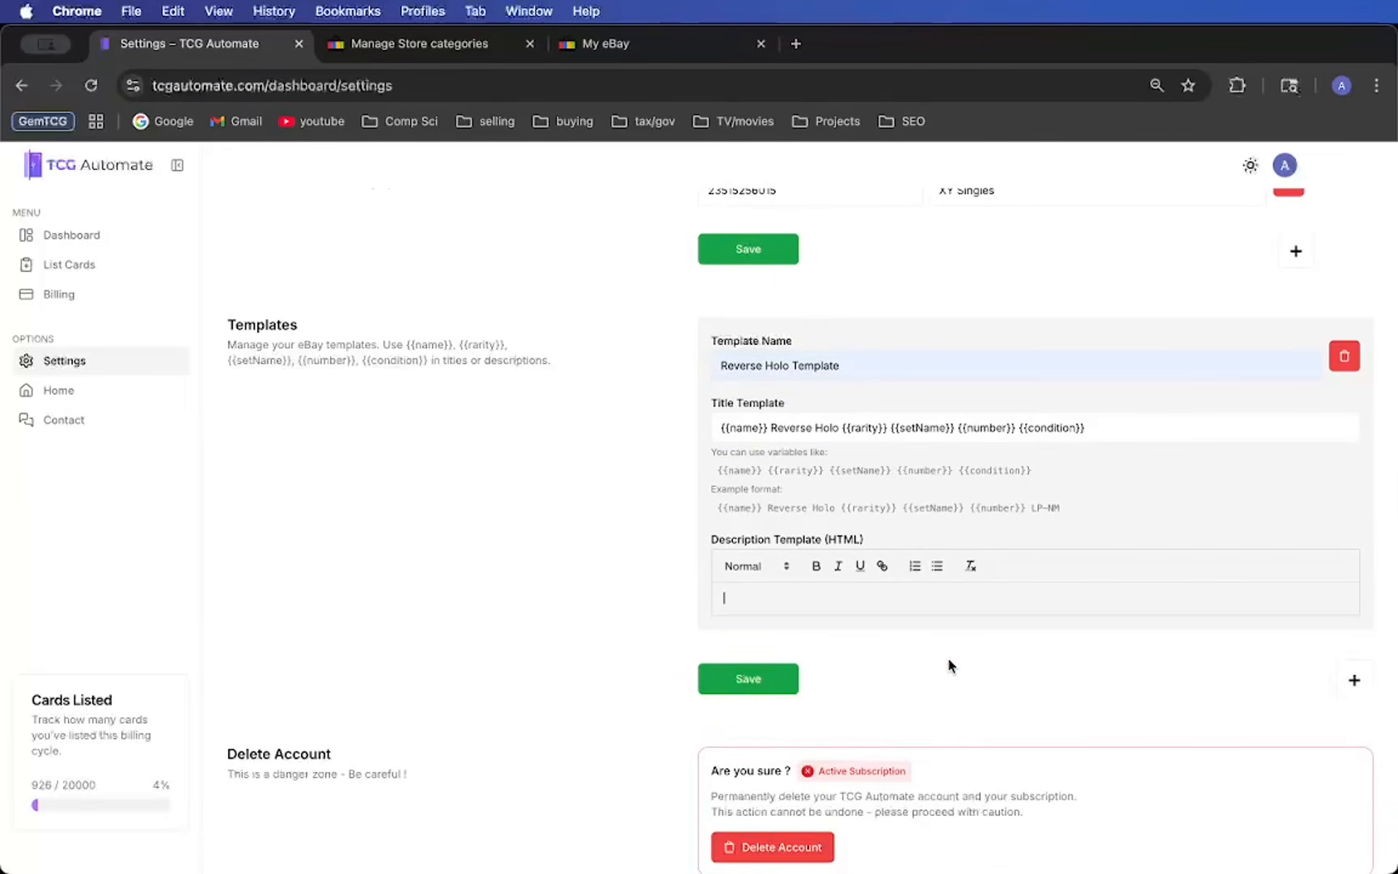
drag(717, 427, 1199, 432)
key(super+c)
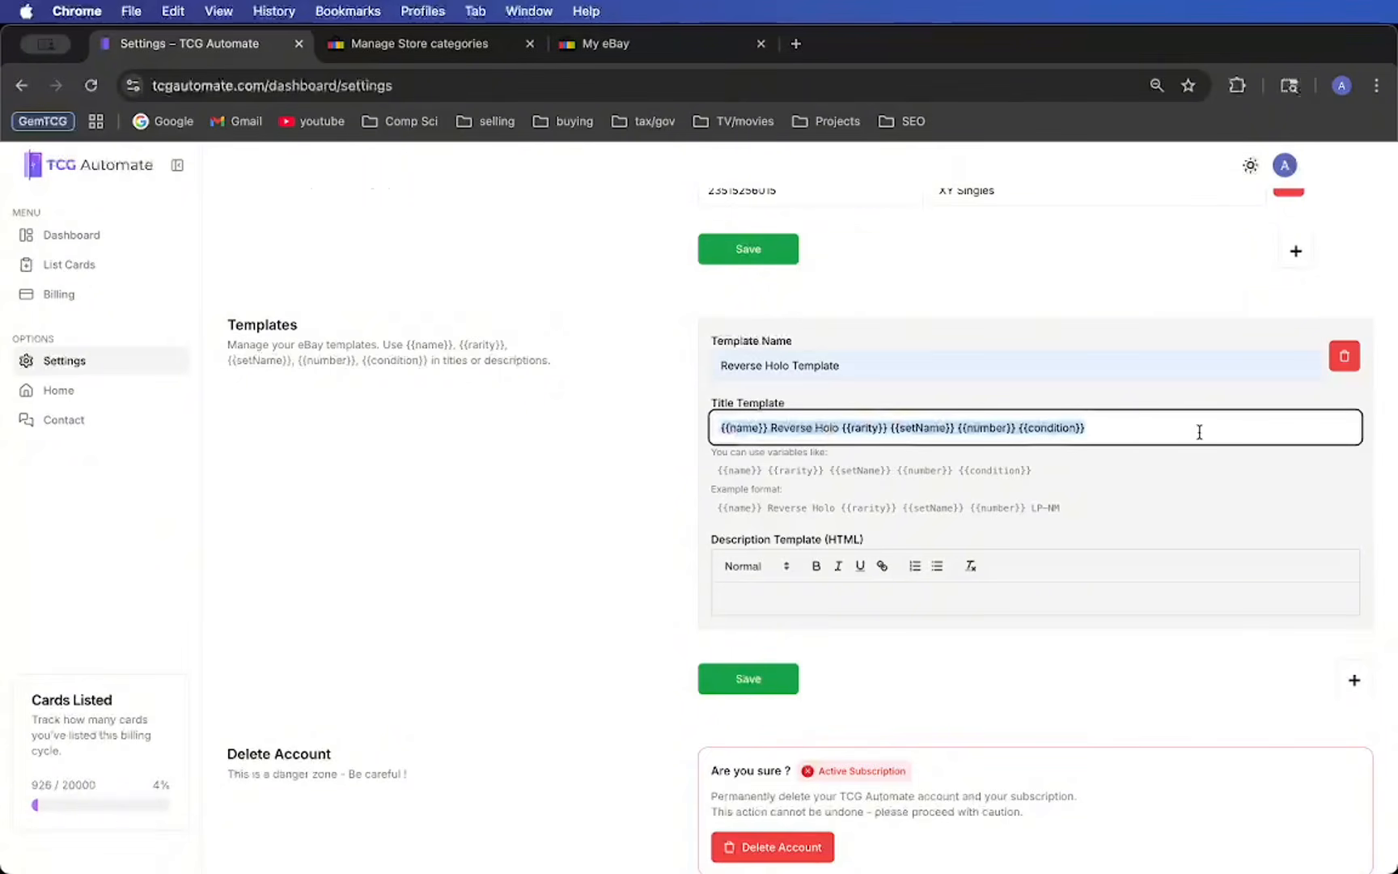
click(937, 610)
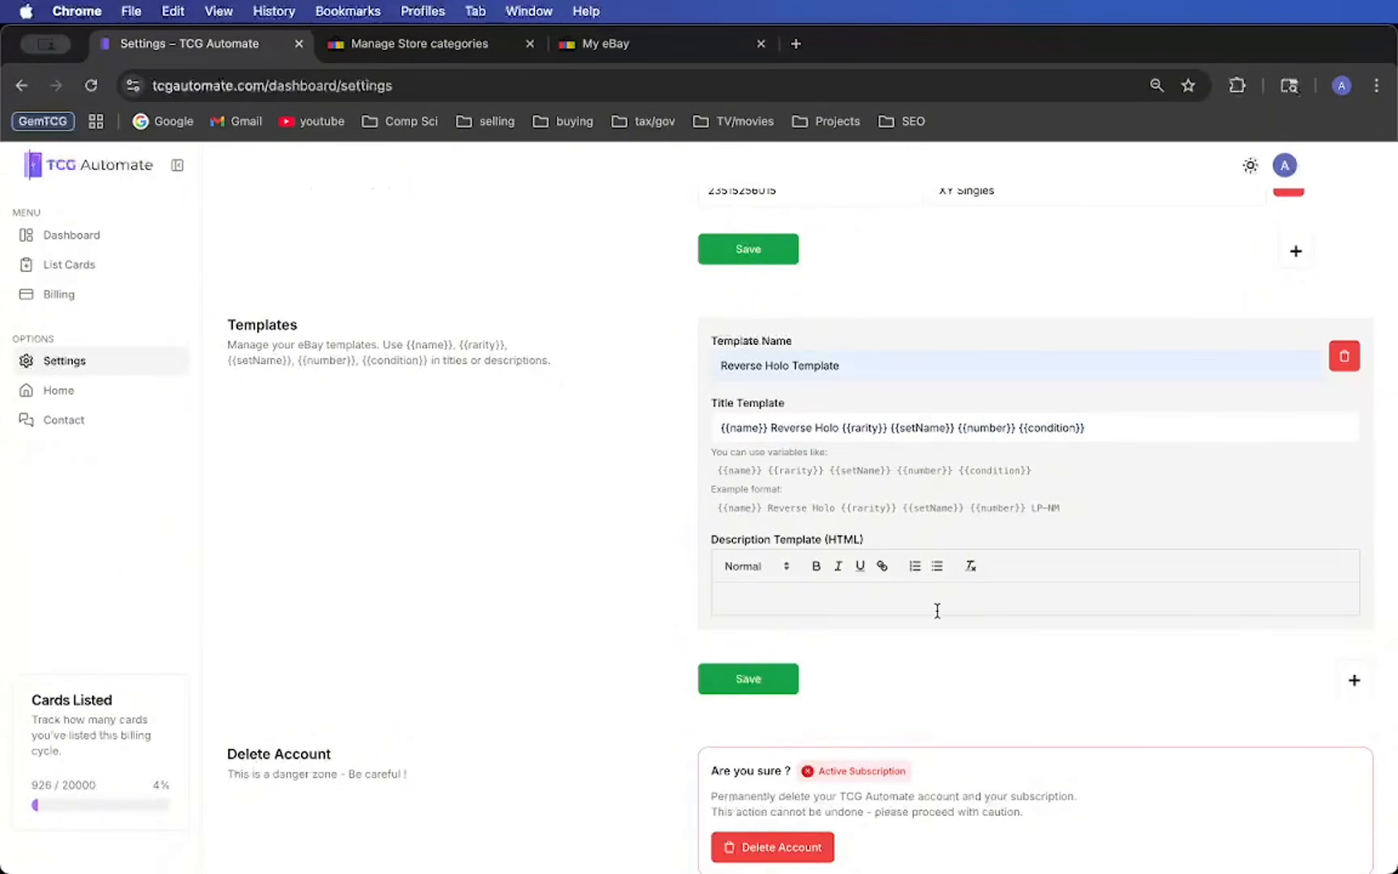
key(super+v)
key(Return)
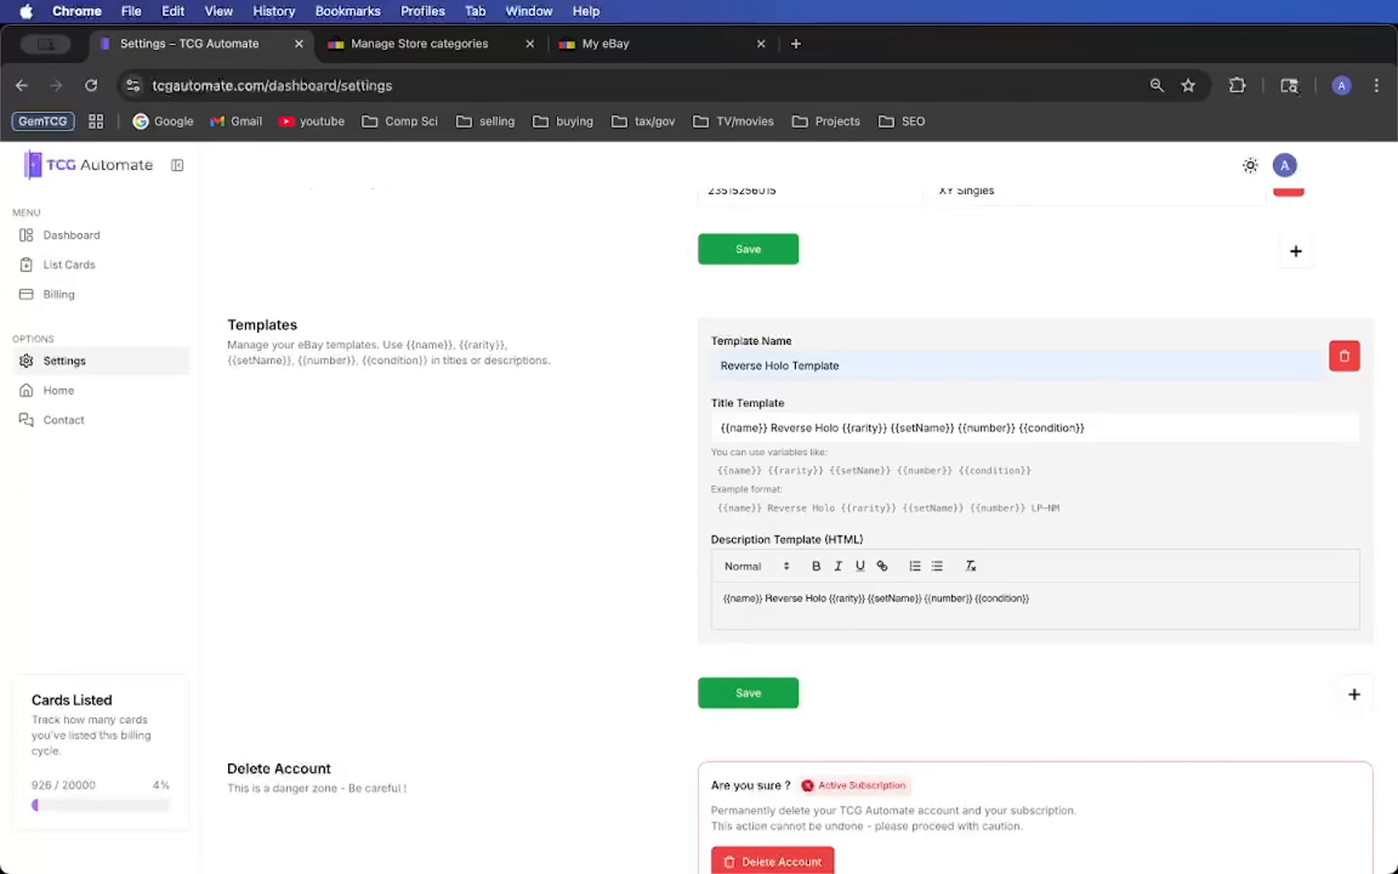
key(BackSpace)
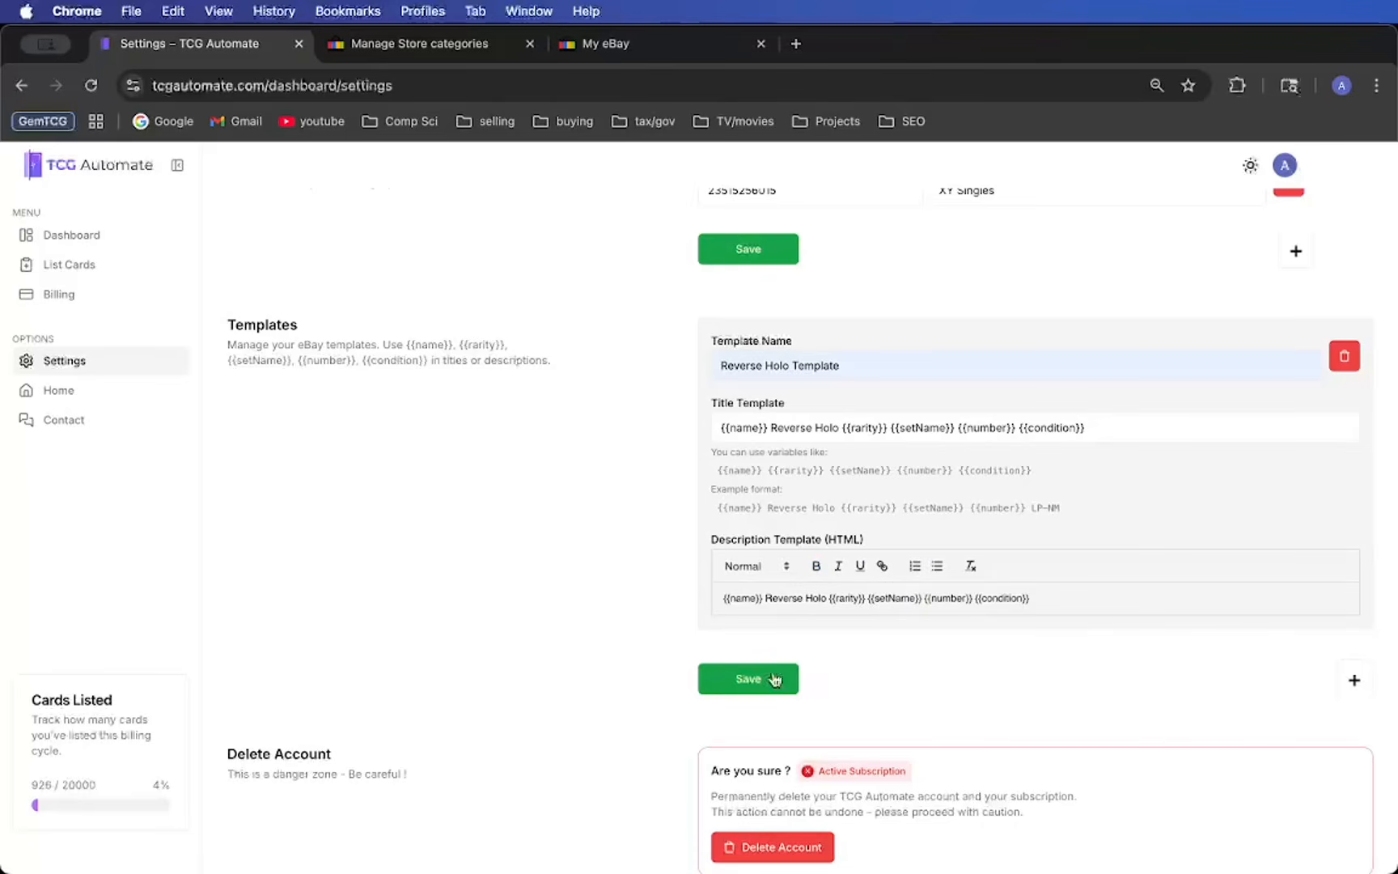
click(741, 689)
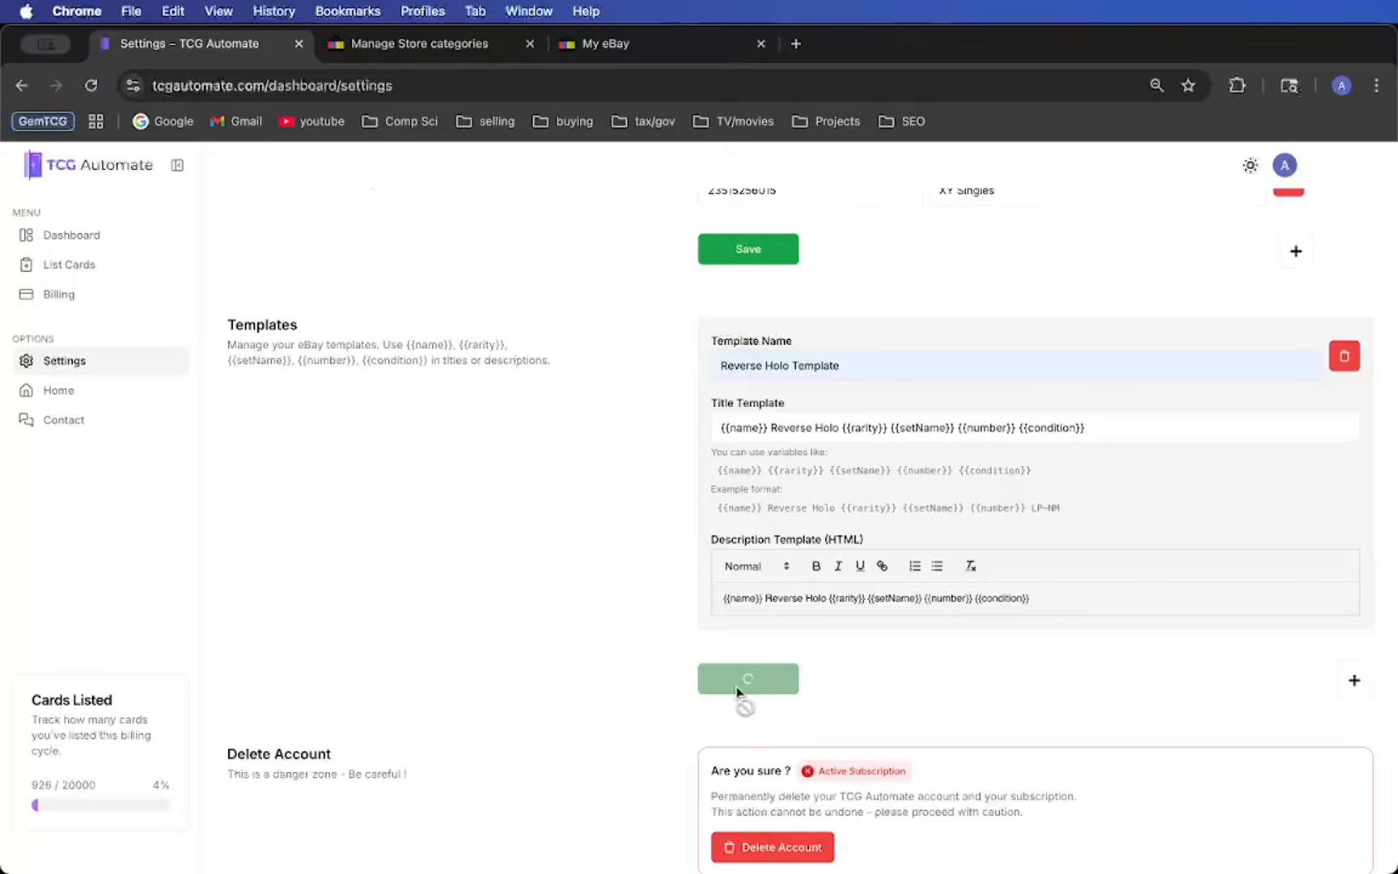
- Go to the card batch upload form and select the saved template LP-NM
scroll(490, 543, down, 1)
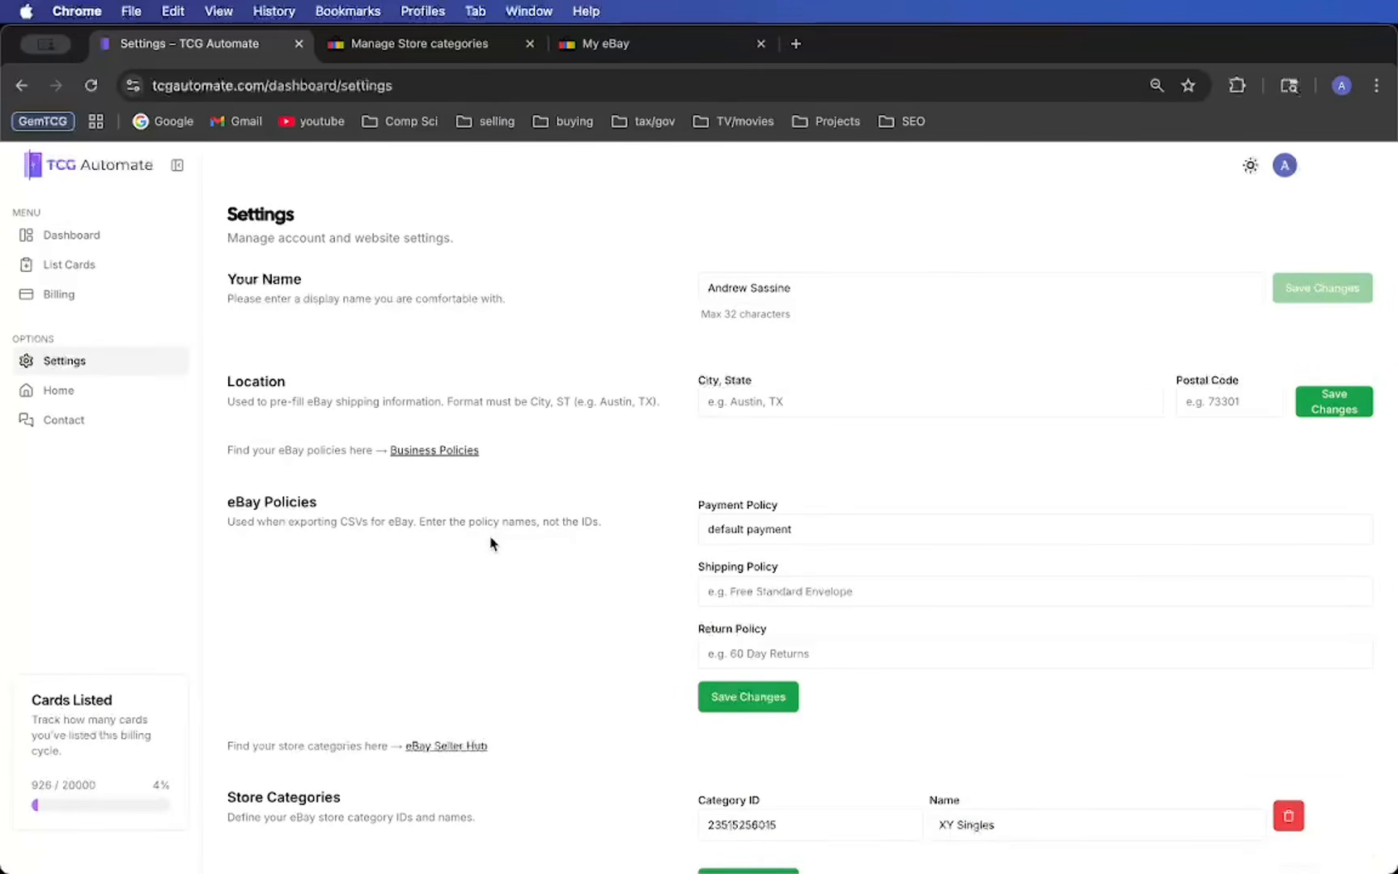
click(70, 234)
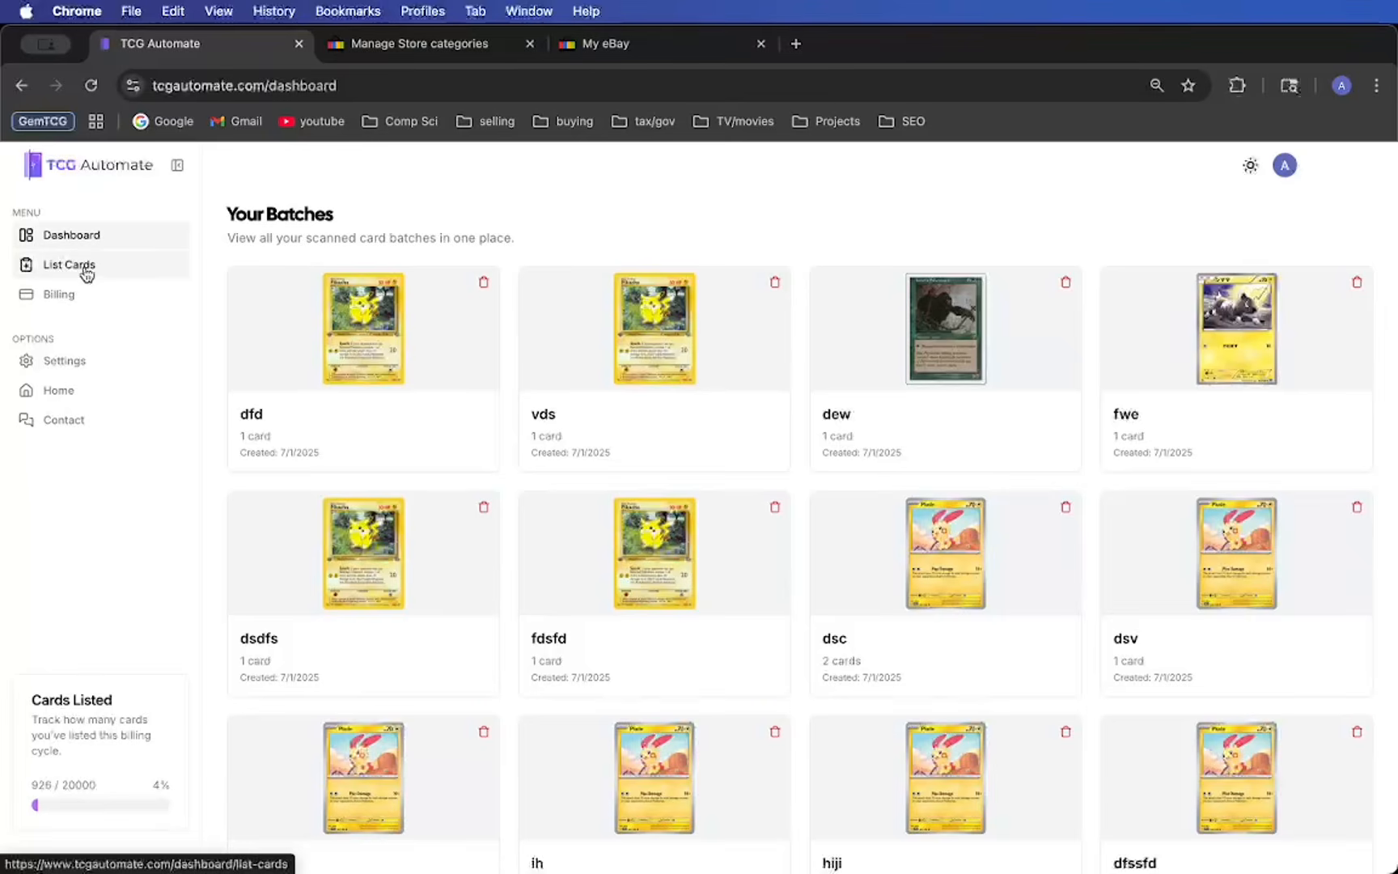
click(86, 266)
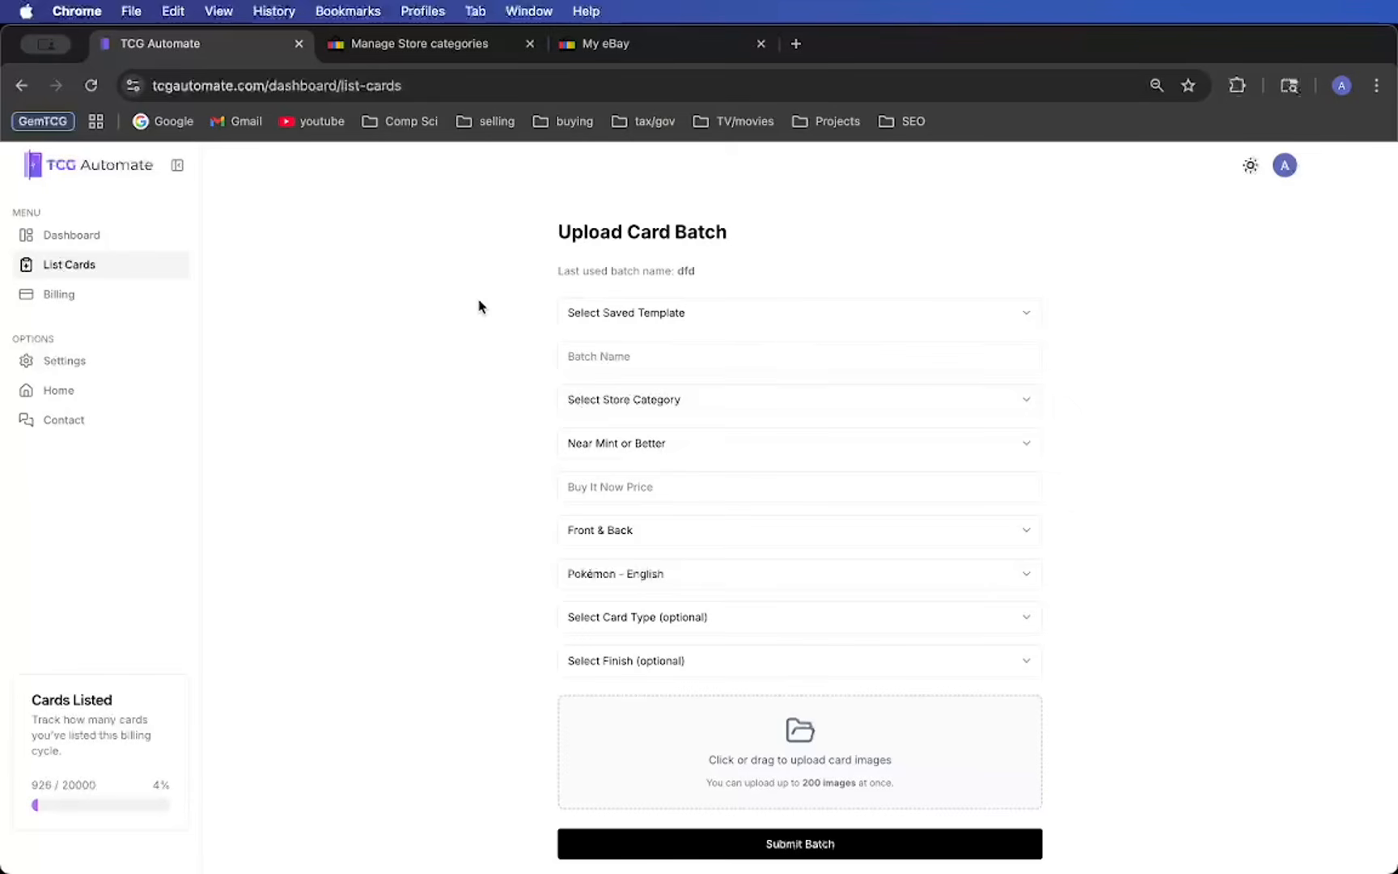
drag(593, 225, 628, 226)
click(638, 256)
click(743, 320)
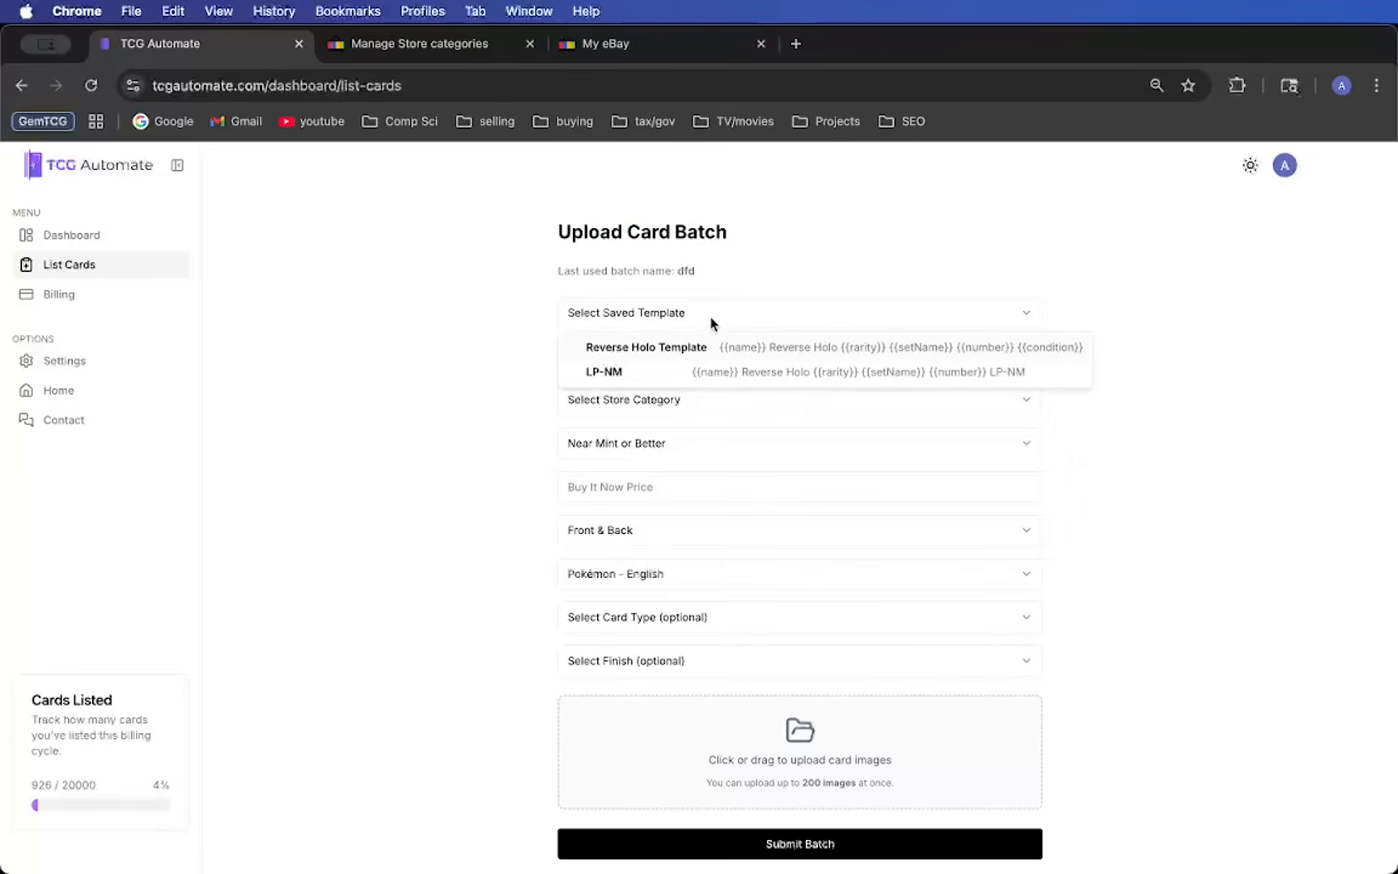
click(679, 373)
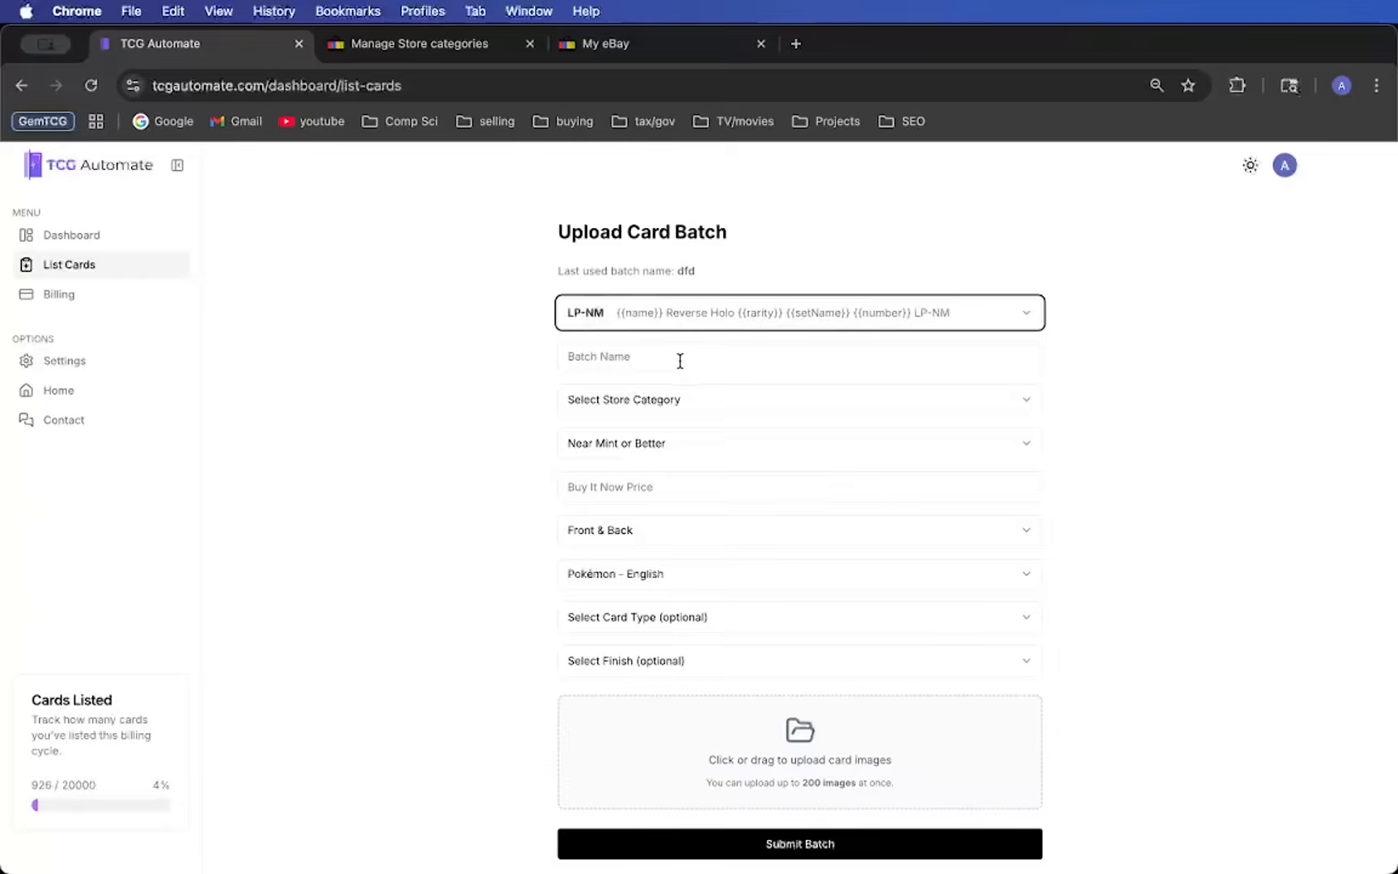
click(680, 360)
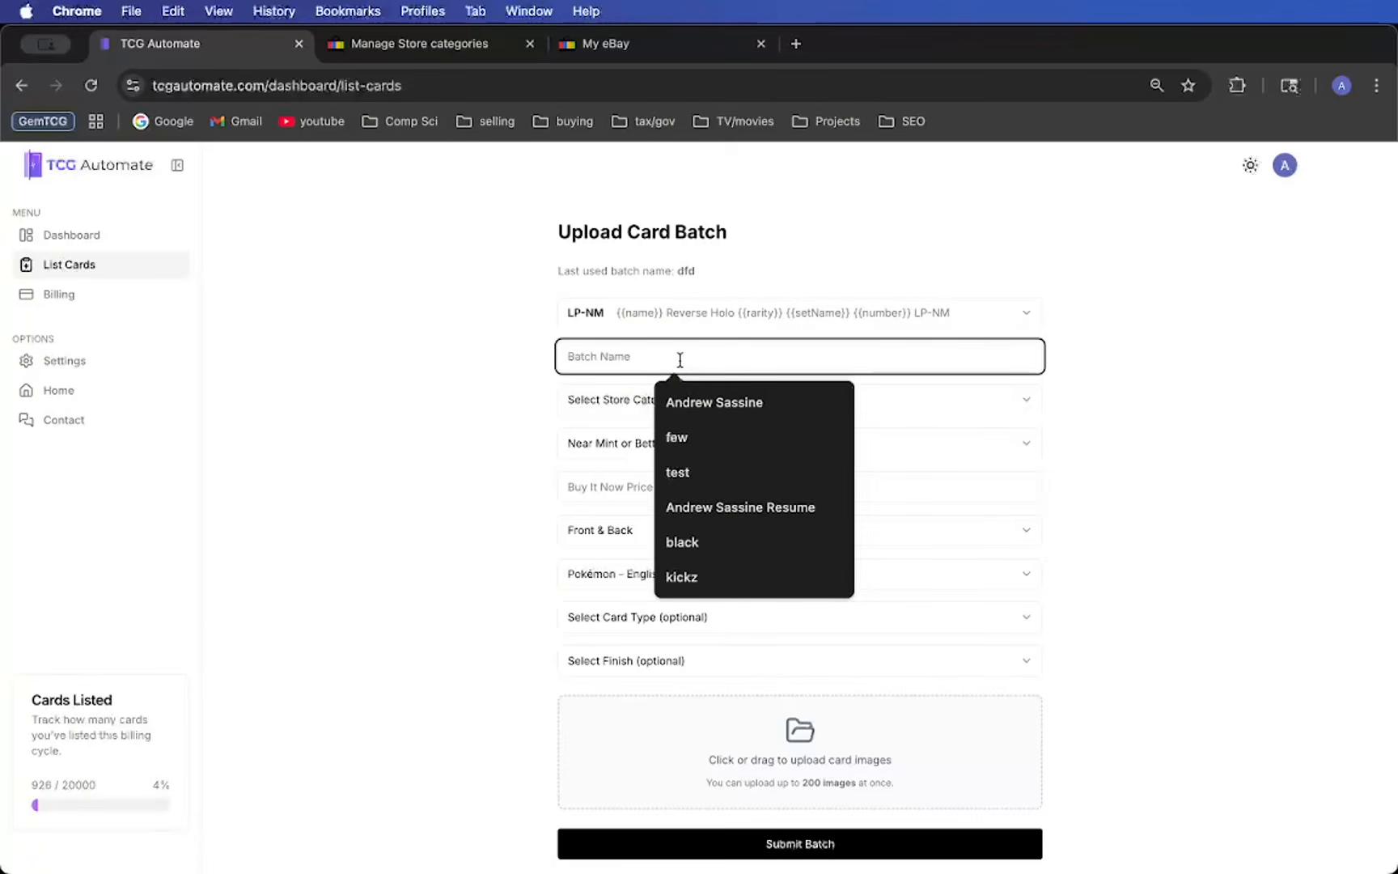
text(123)
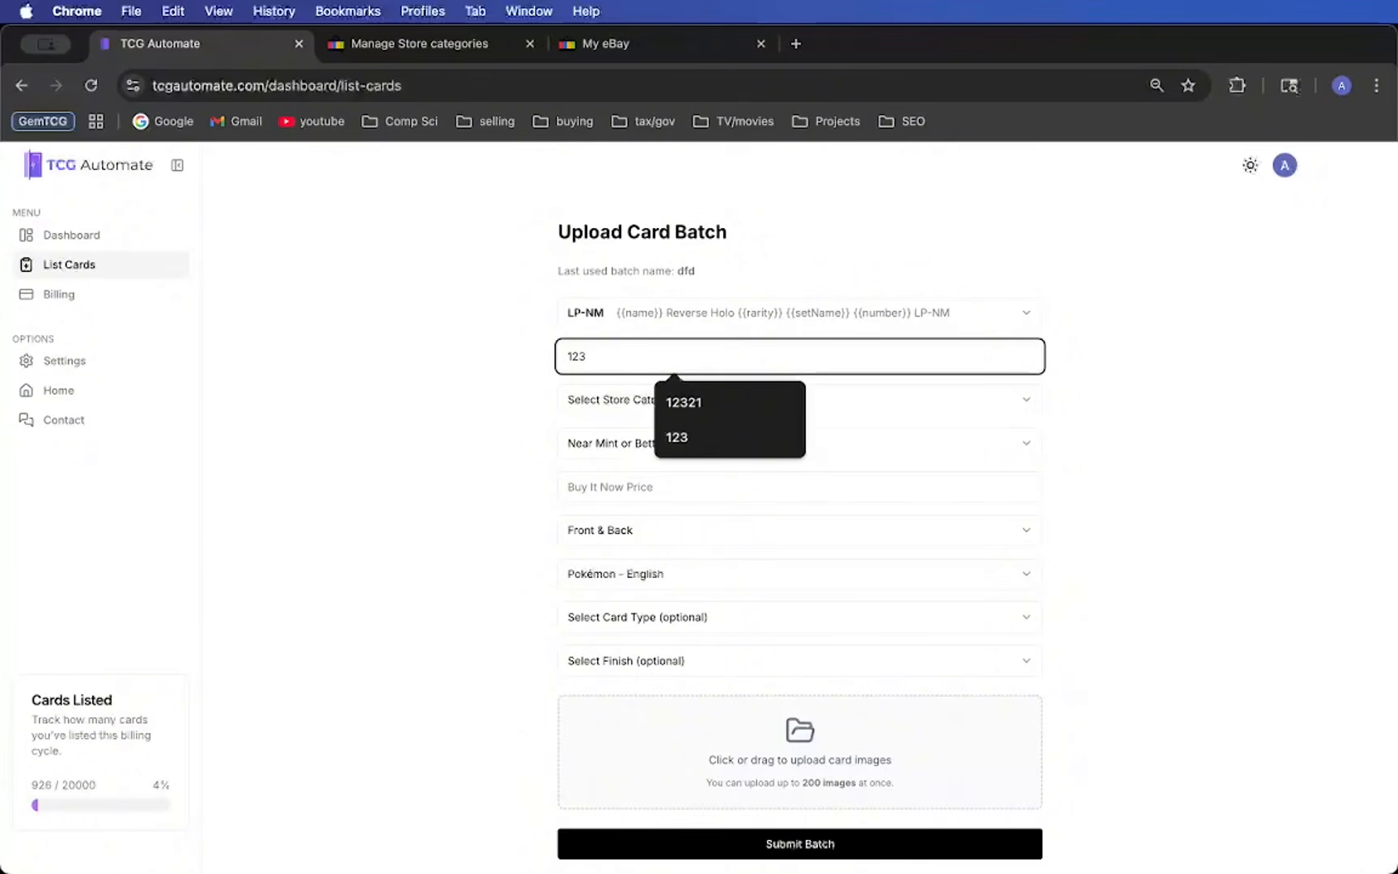
drag(557, 271, 738, 277)
click(736, 275)
- Set the batch name to "po-12"
double_click(630, 359)
text(po-)
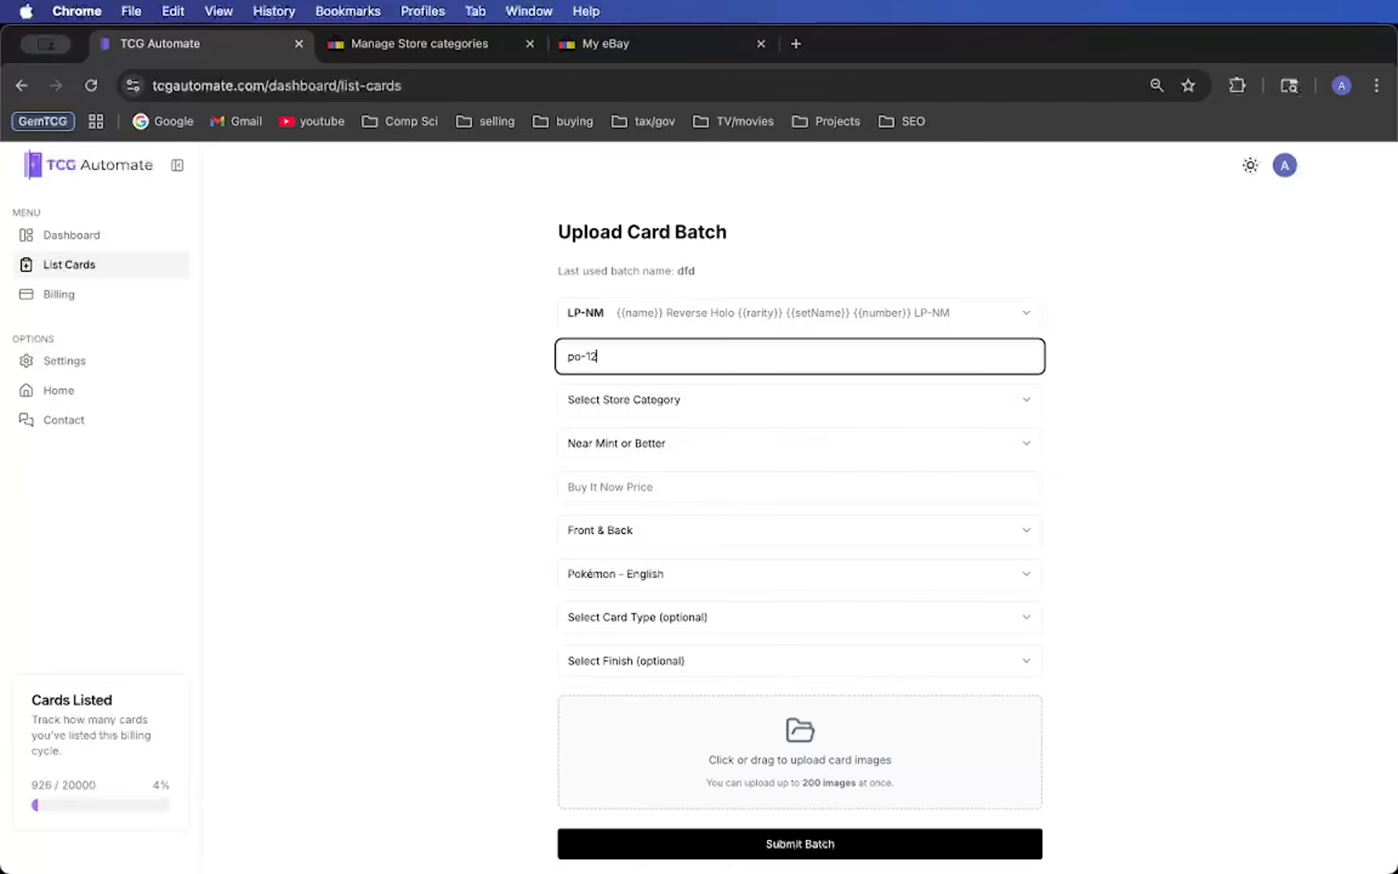
click(508, 399)
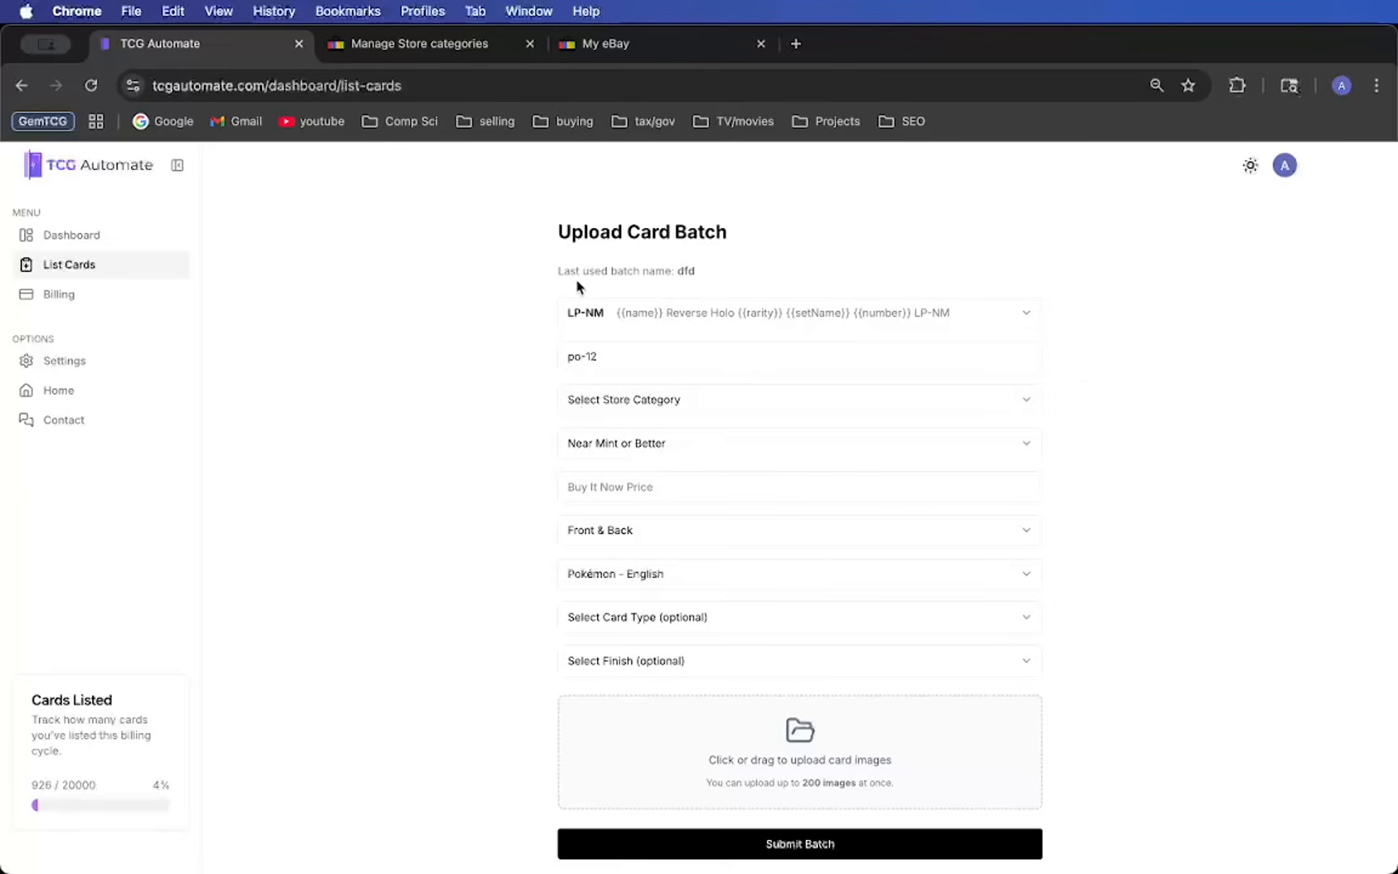
drag(558, 277, 726, 278)
click(736, 278)
click(638, 354)
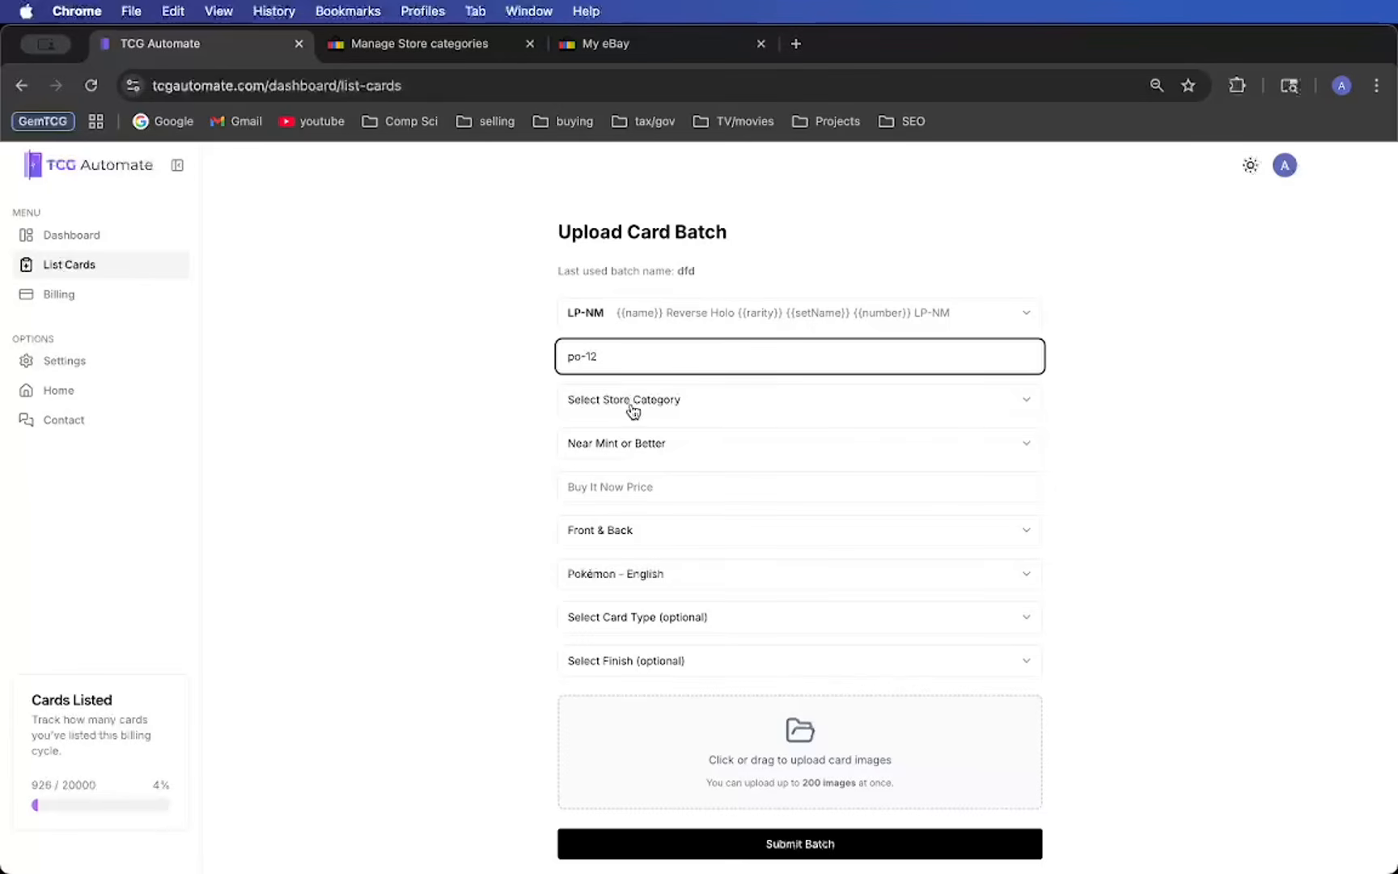
- Assign the store category XY Singles to the card batch
click(671, 409)
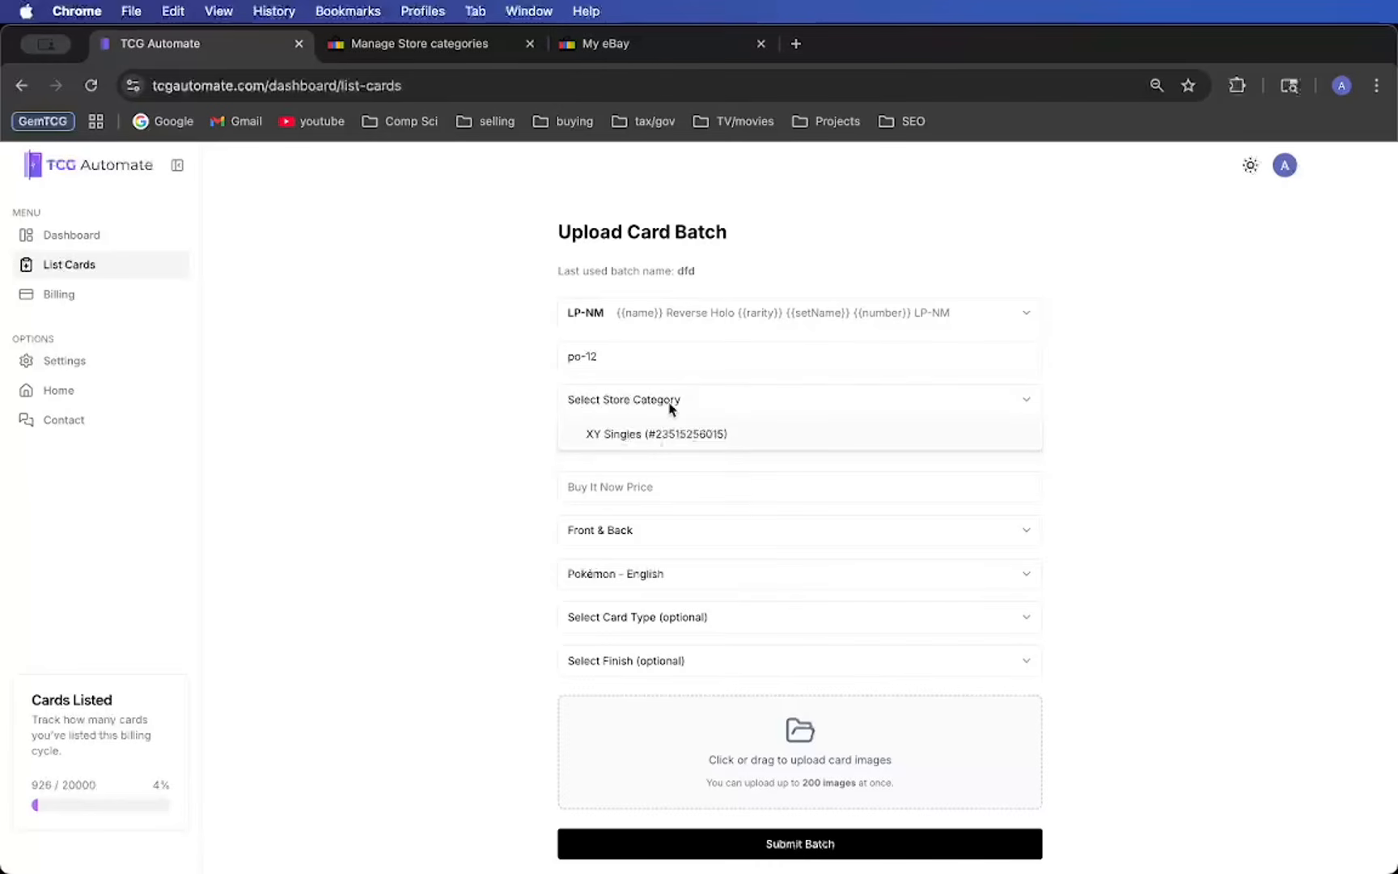
click(723, 435)
click(504, 414)
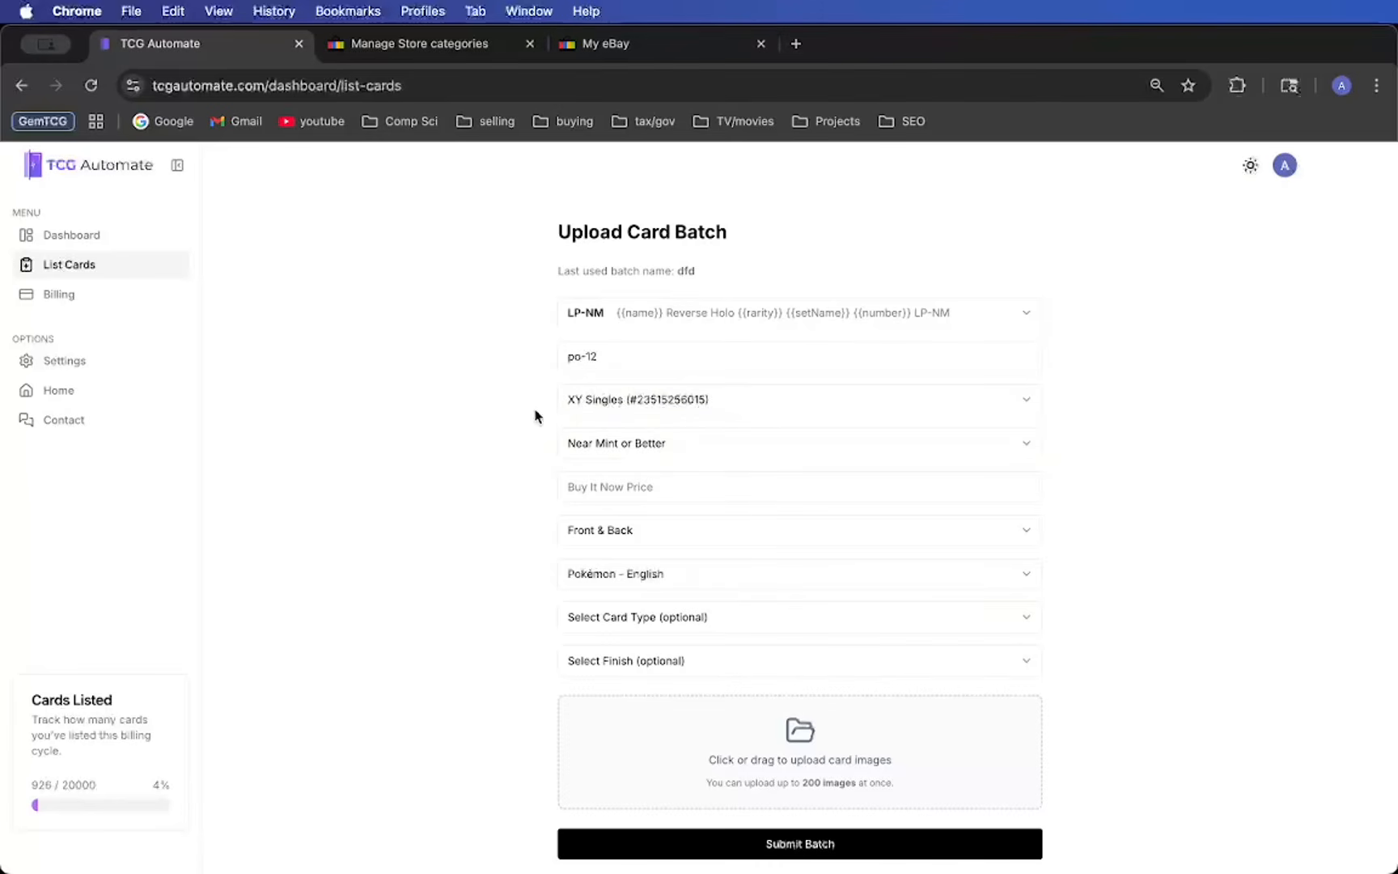
- Keep the batch's card condition at Near Mint or Better and set the Buy It Now price to 3
click(775, 449)
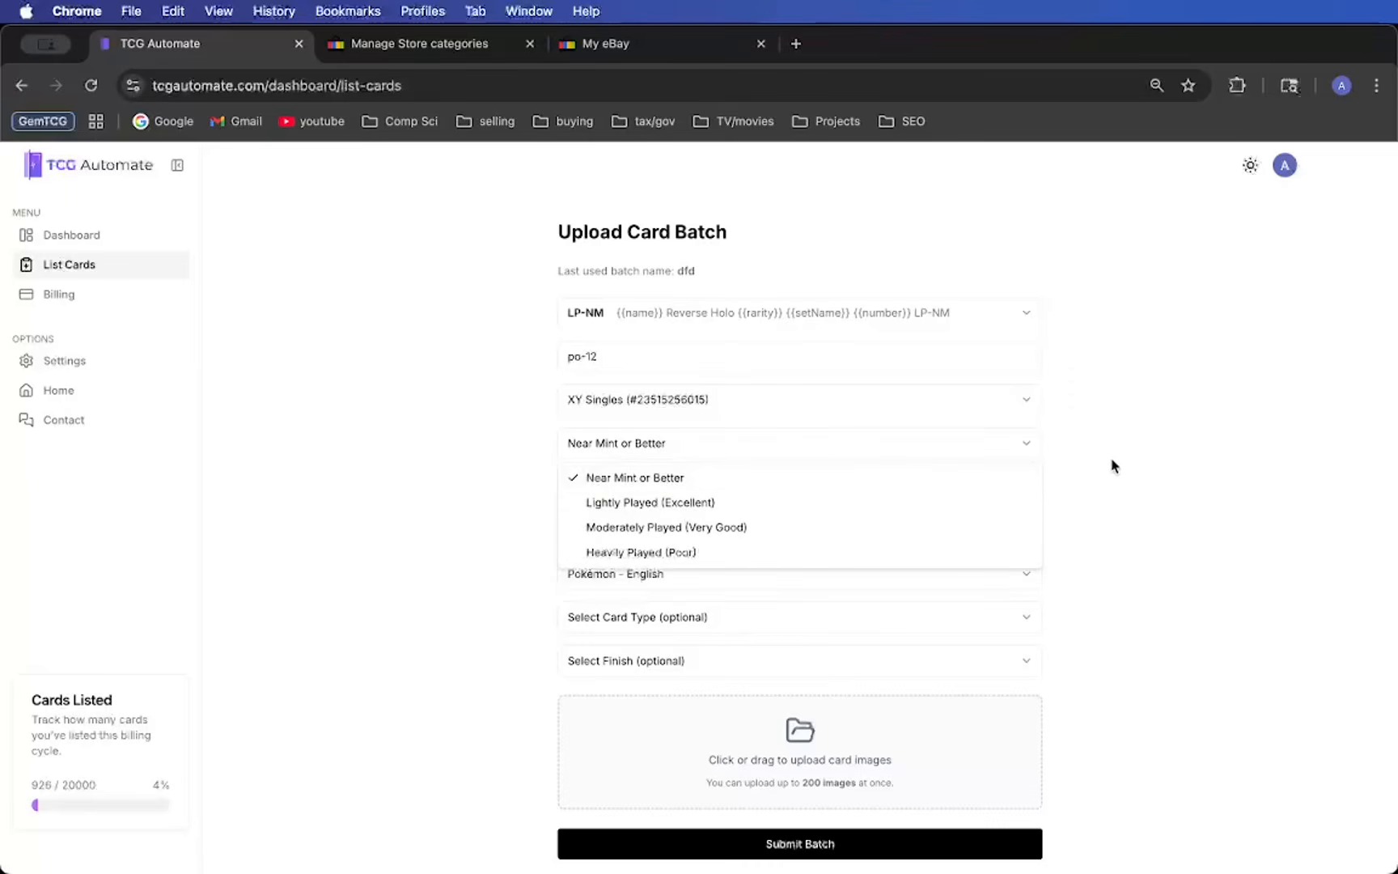
click(1129, 465)
click(645, 463)
click(1144, 484)
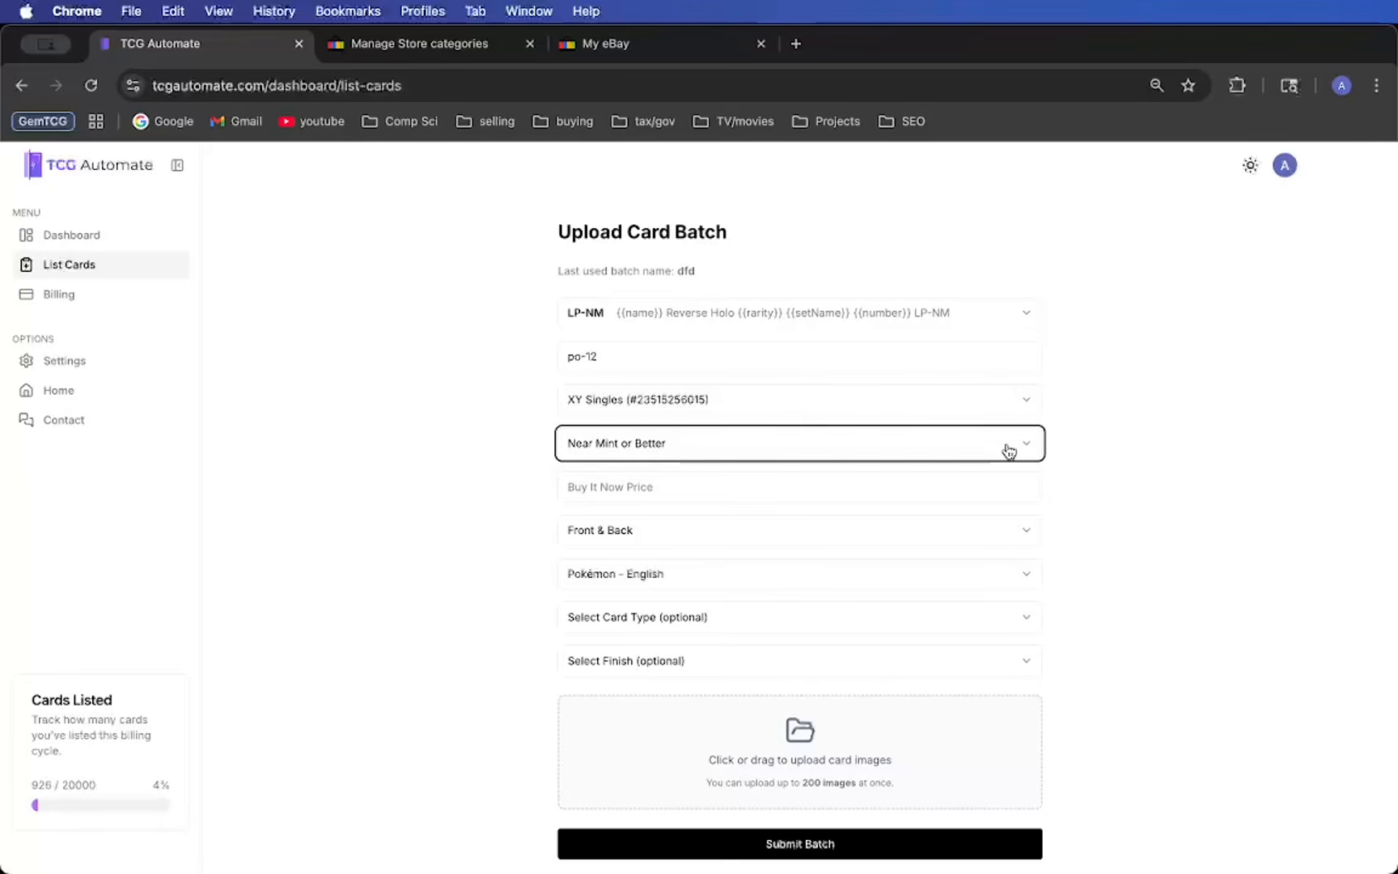
click(965, 490)
text(3)
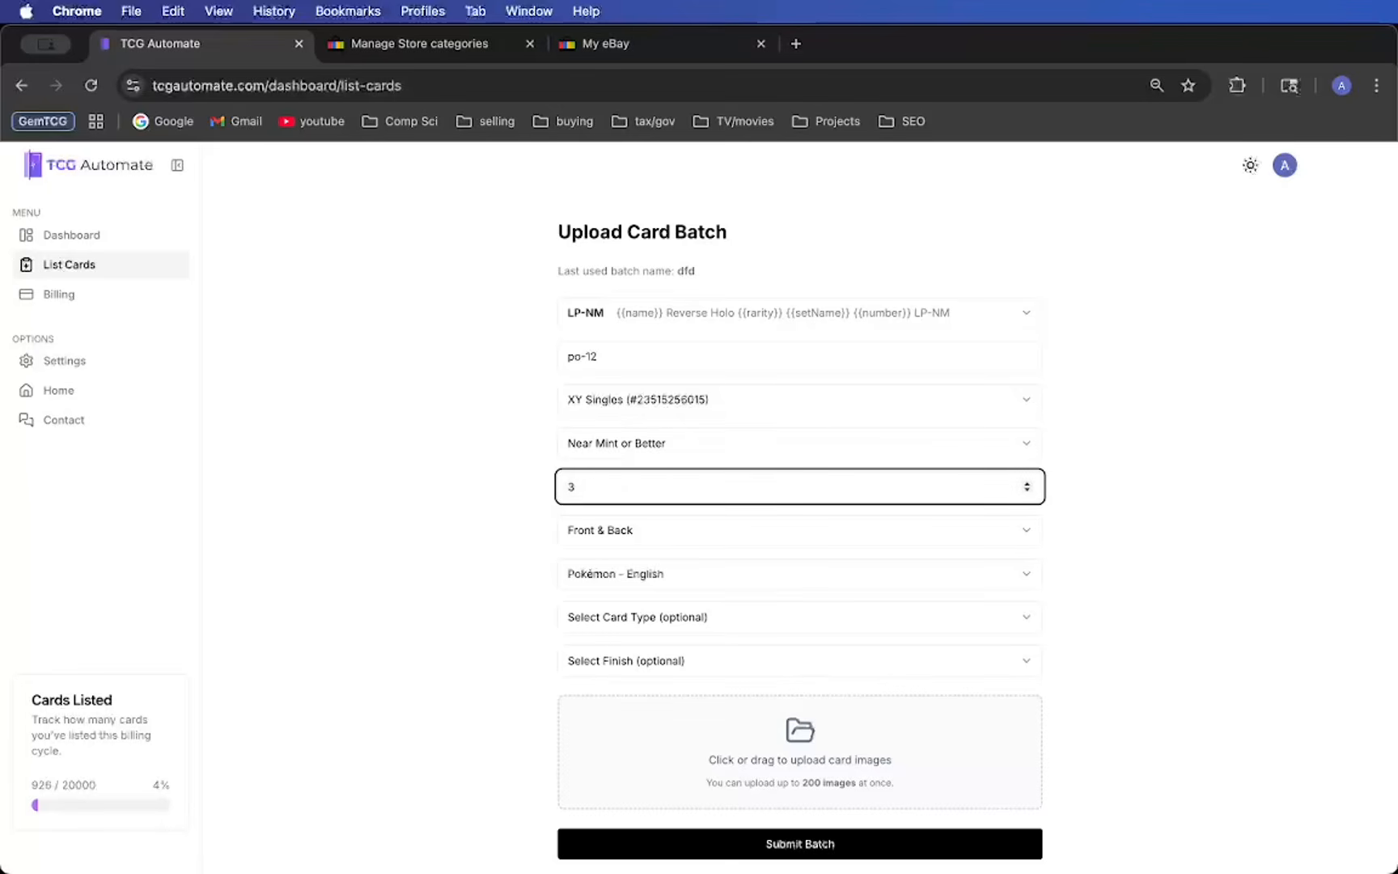
click(1223, 449)
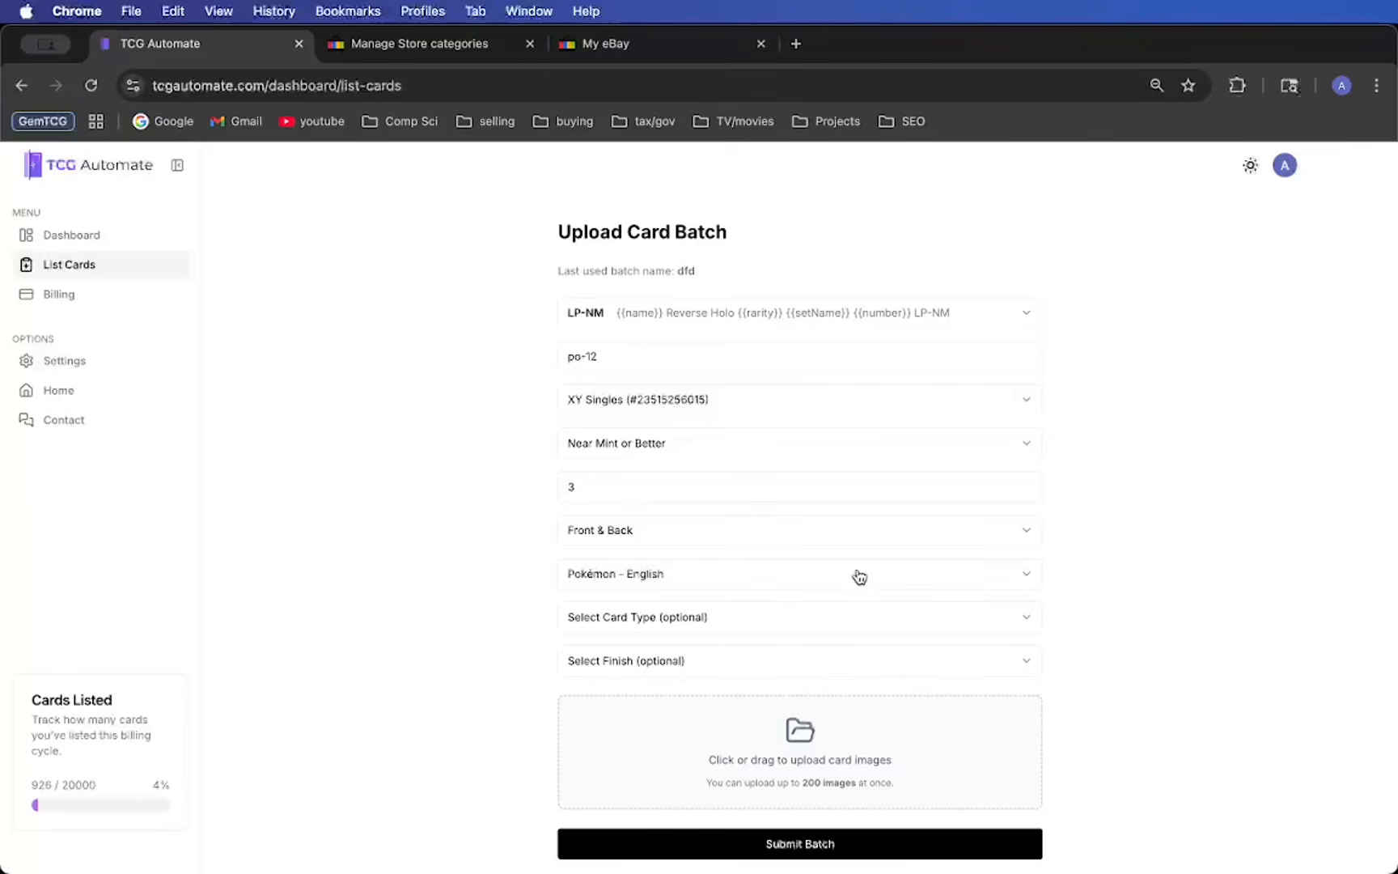
- Set the batch's image sides to Front Only and keep the game as Pokémon - English
scroll(744, 546, down, 1)
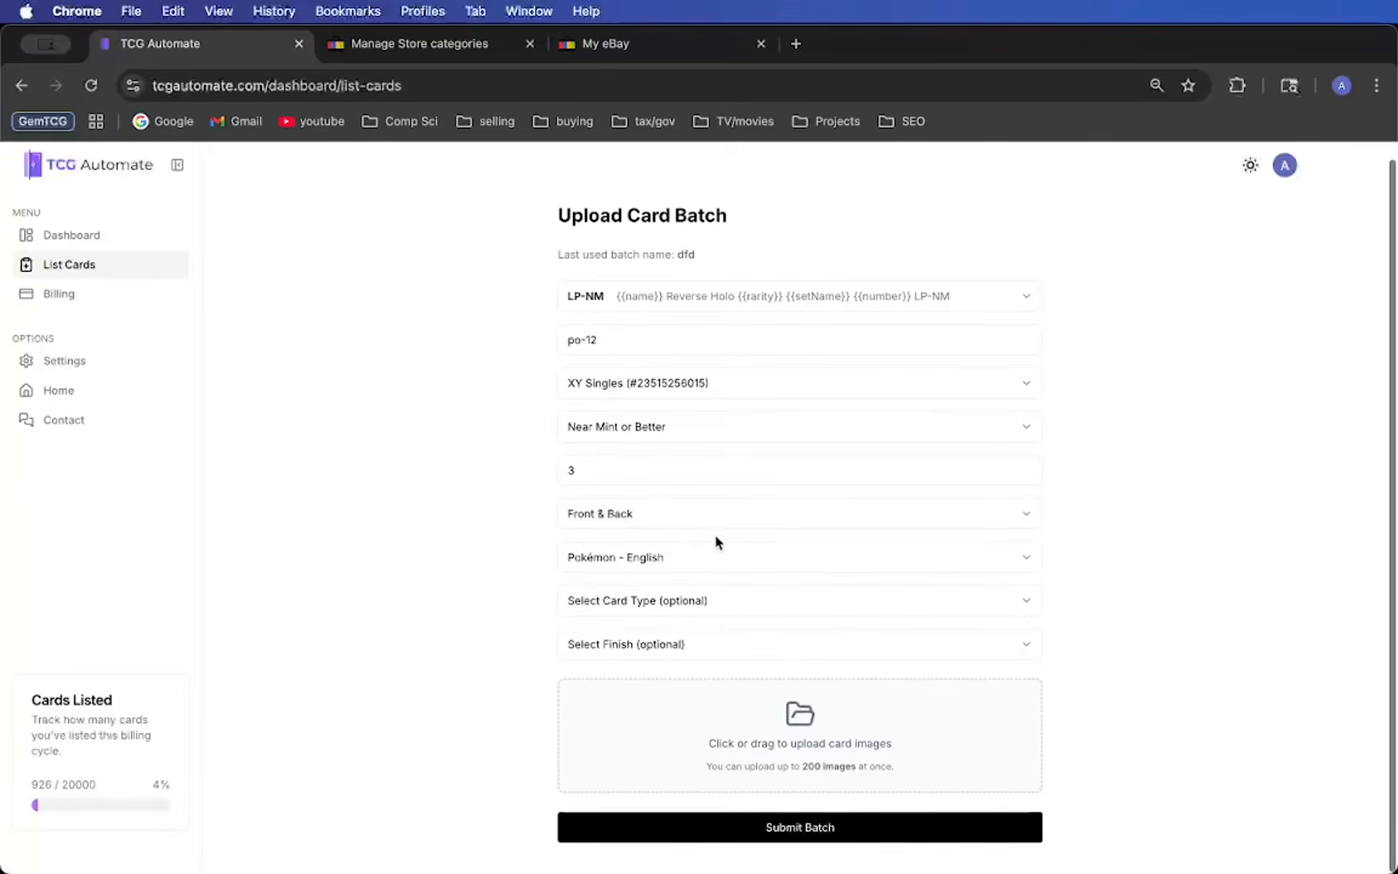
click(611, 521)
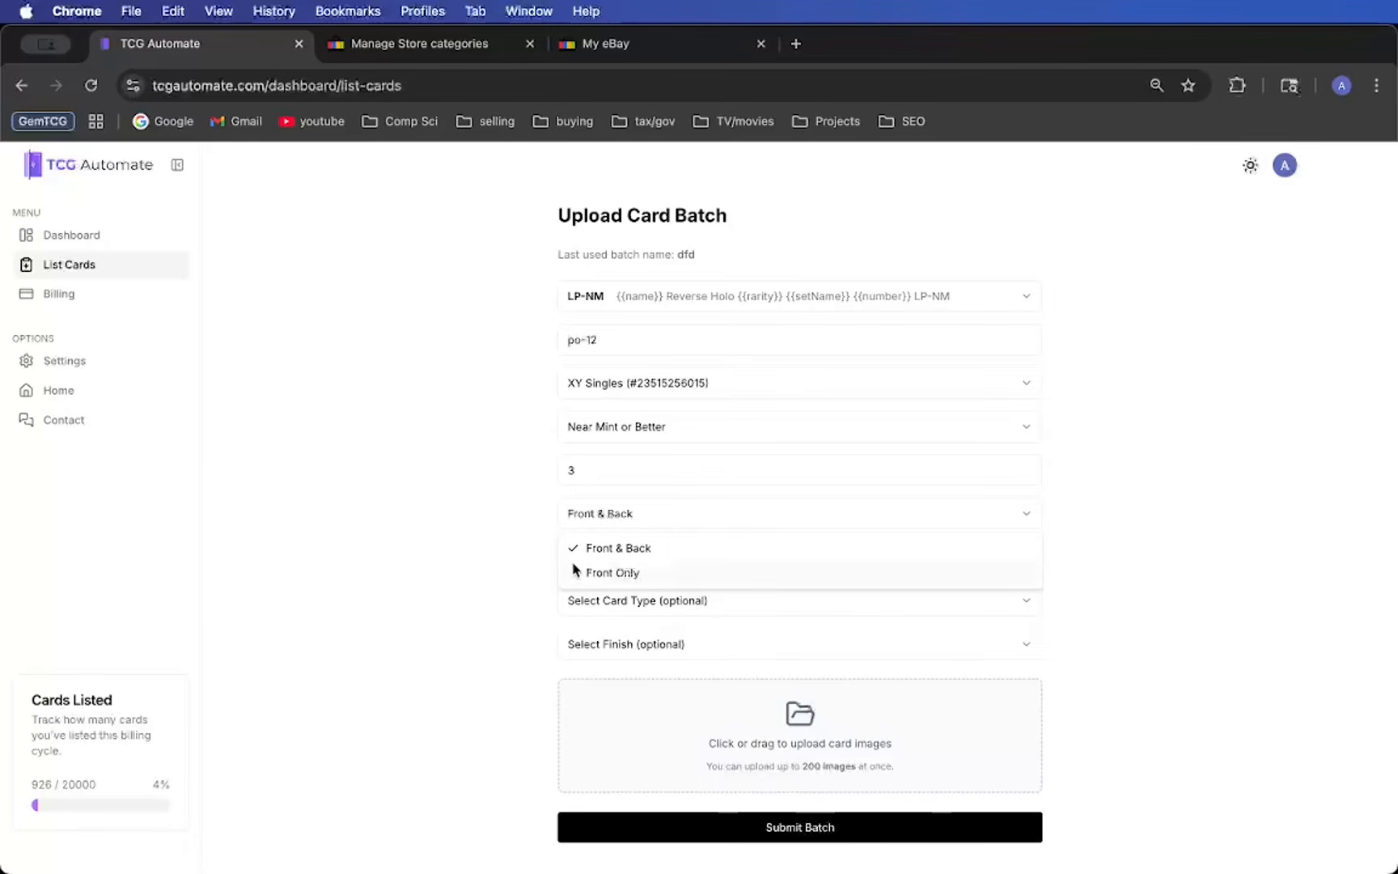
click(634, 575)
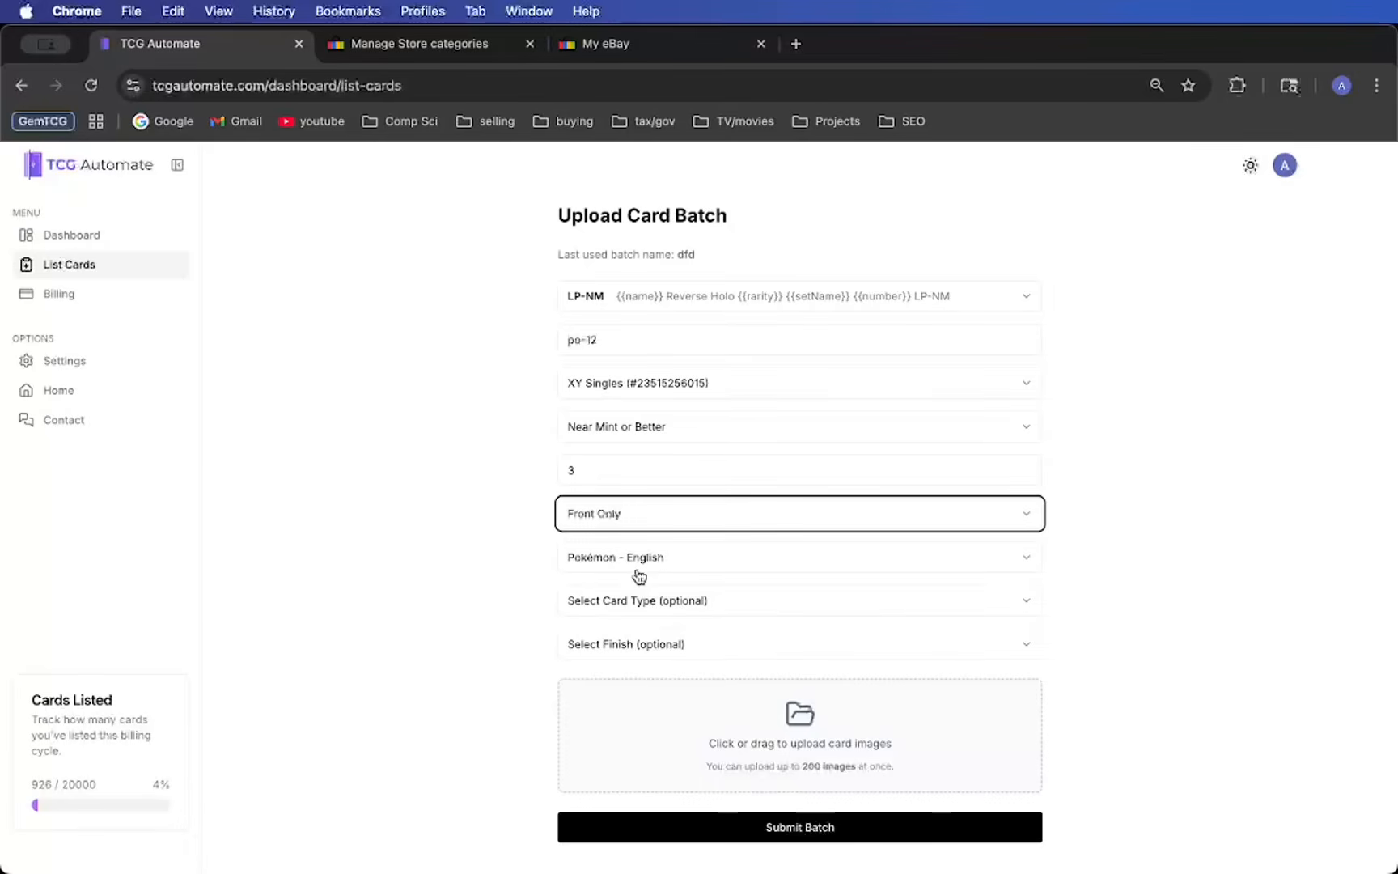
click(659, 562)
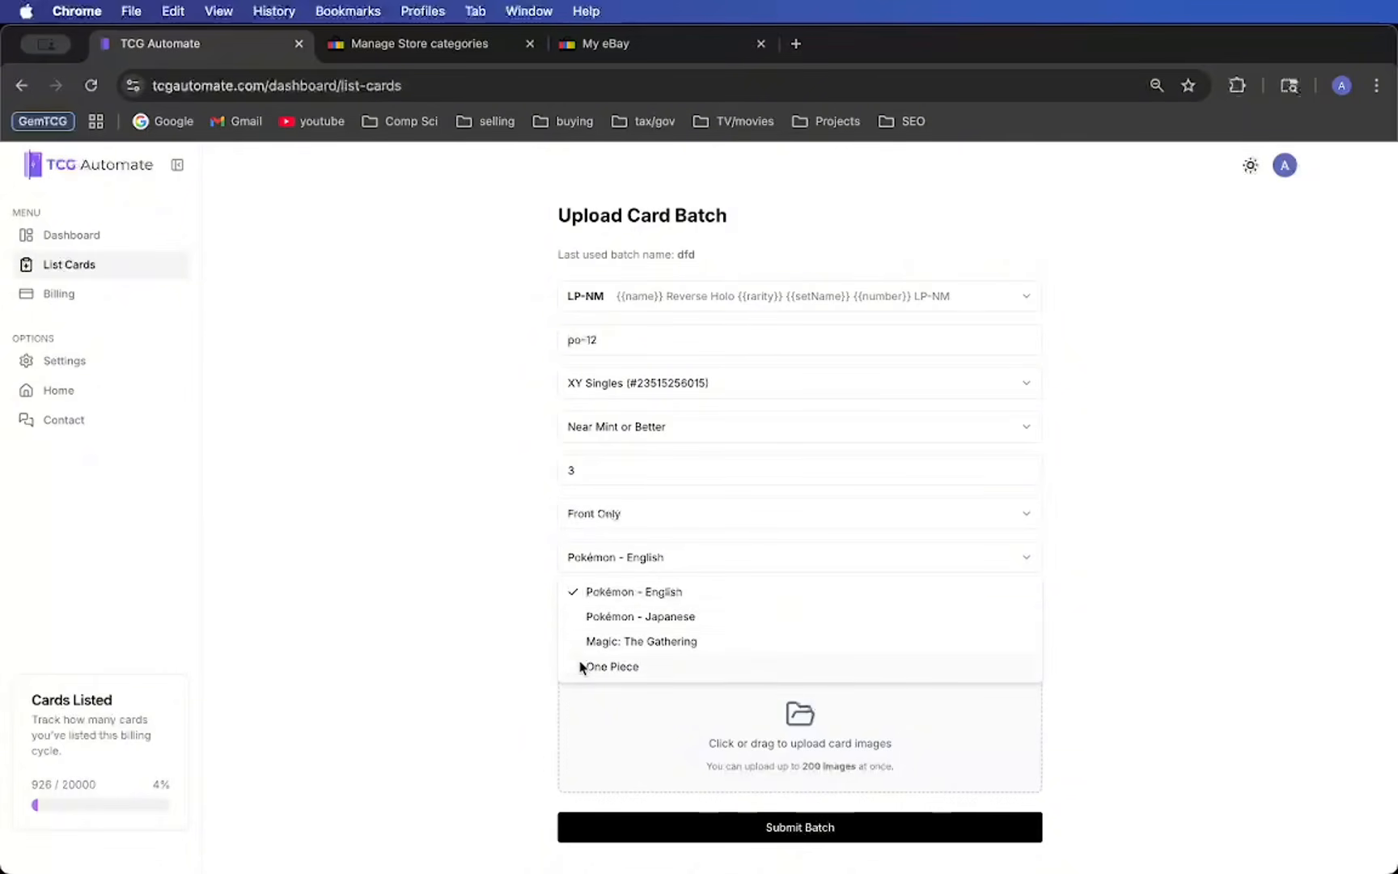
click(510, 614)
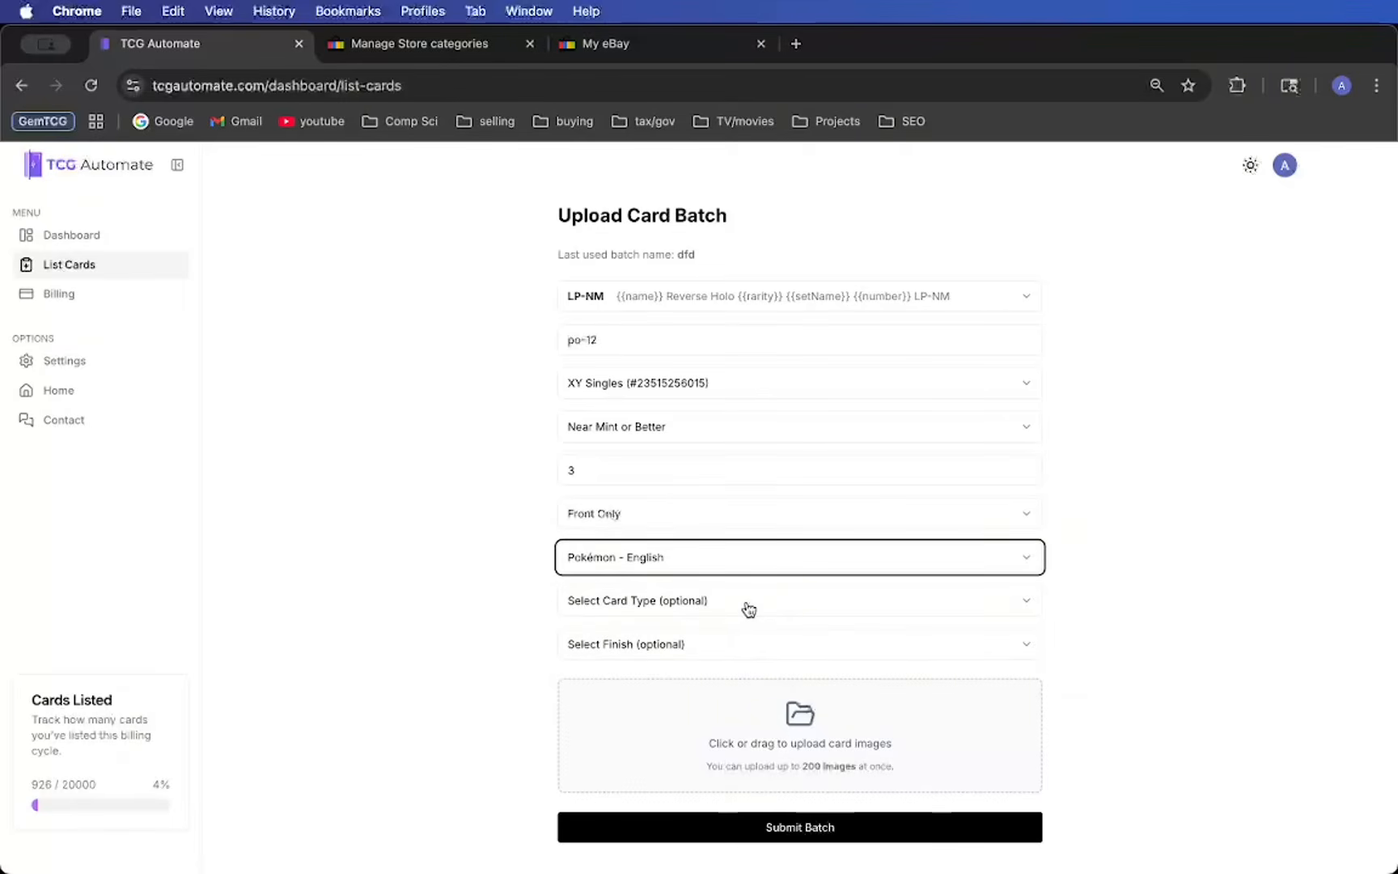
- Set the card type to Pokémon and the finish to 1st Edition, leaving the speciality unselected
click(714, 602)
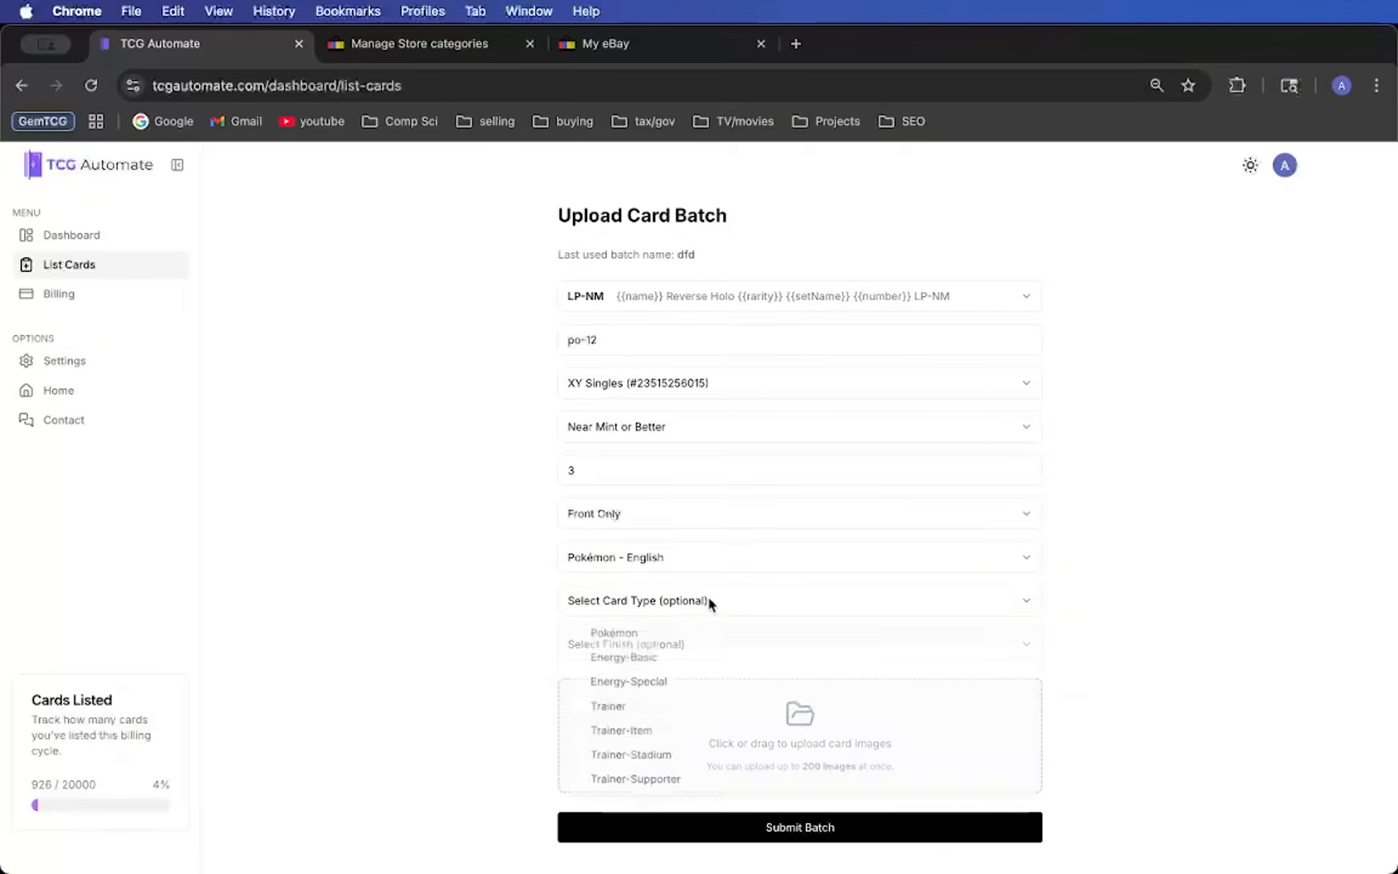
click(683, 637)
scroll(708, 661, down, 1)
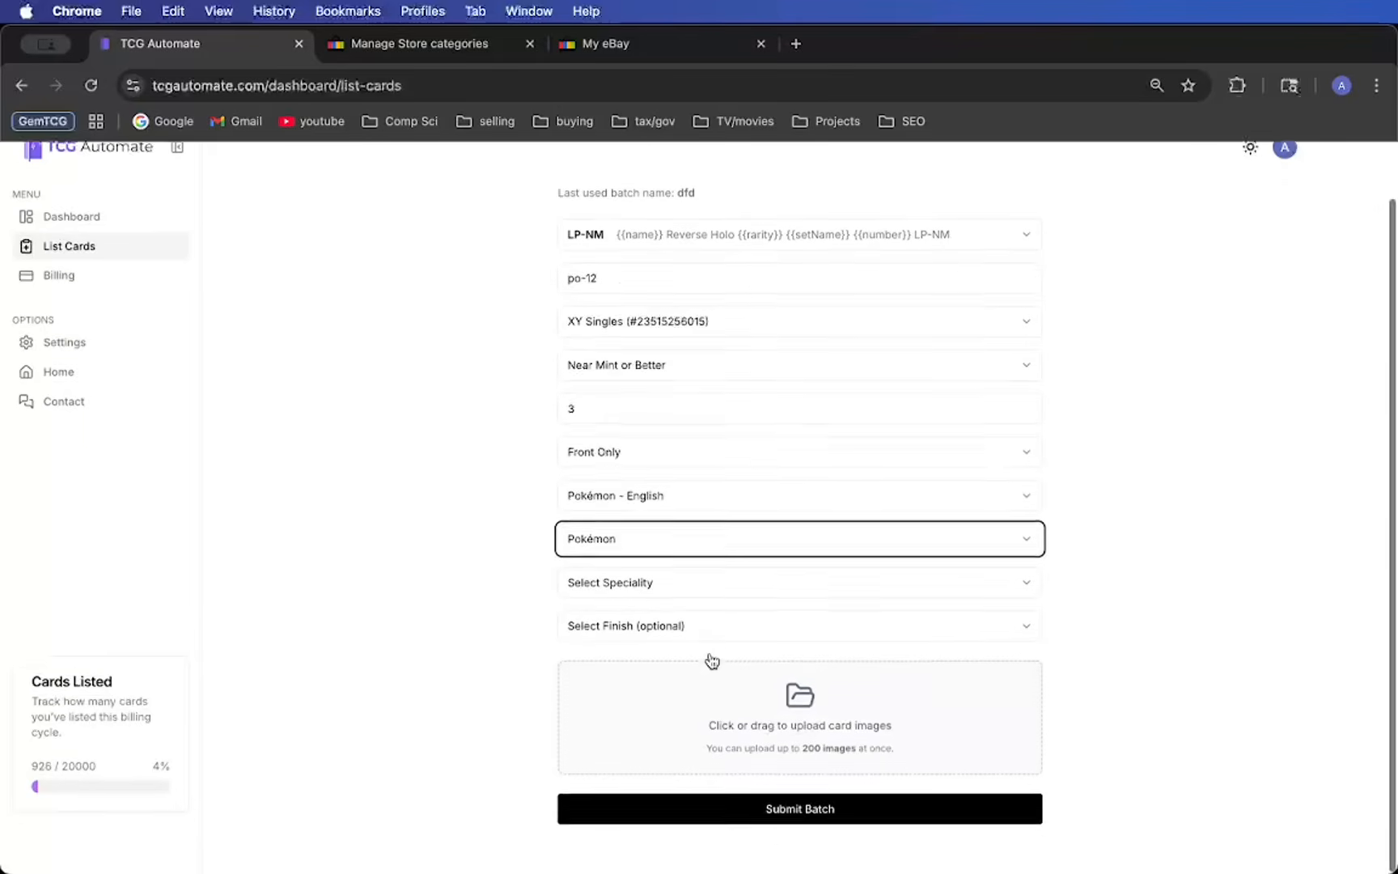
click(731, 614)
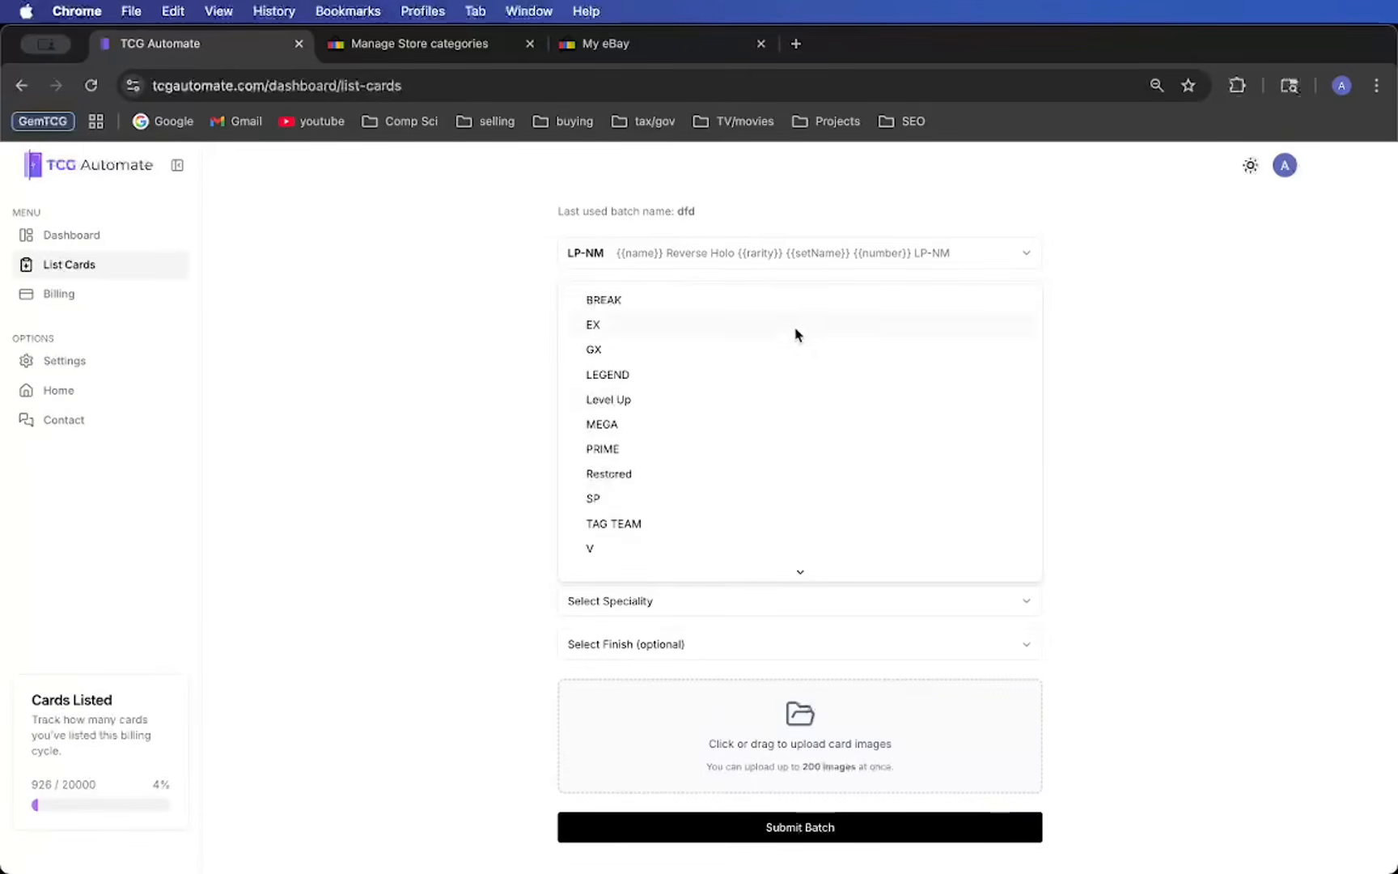
click(503, 685)
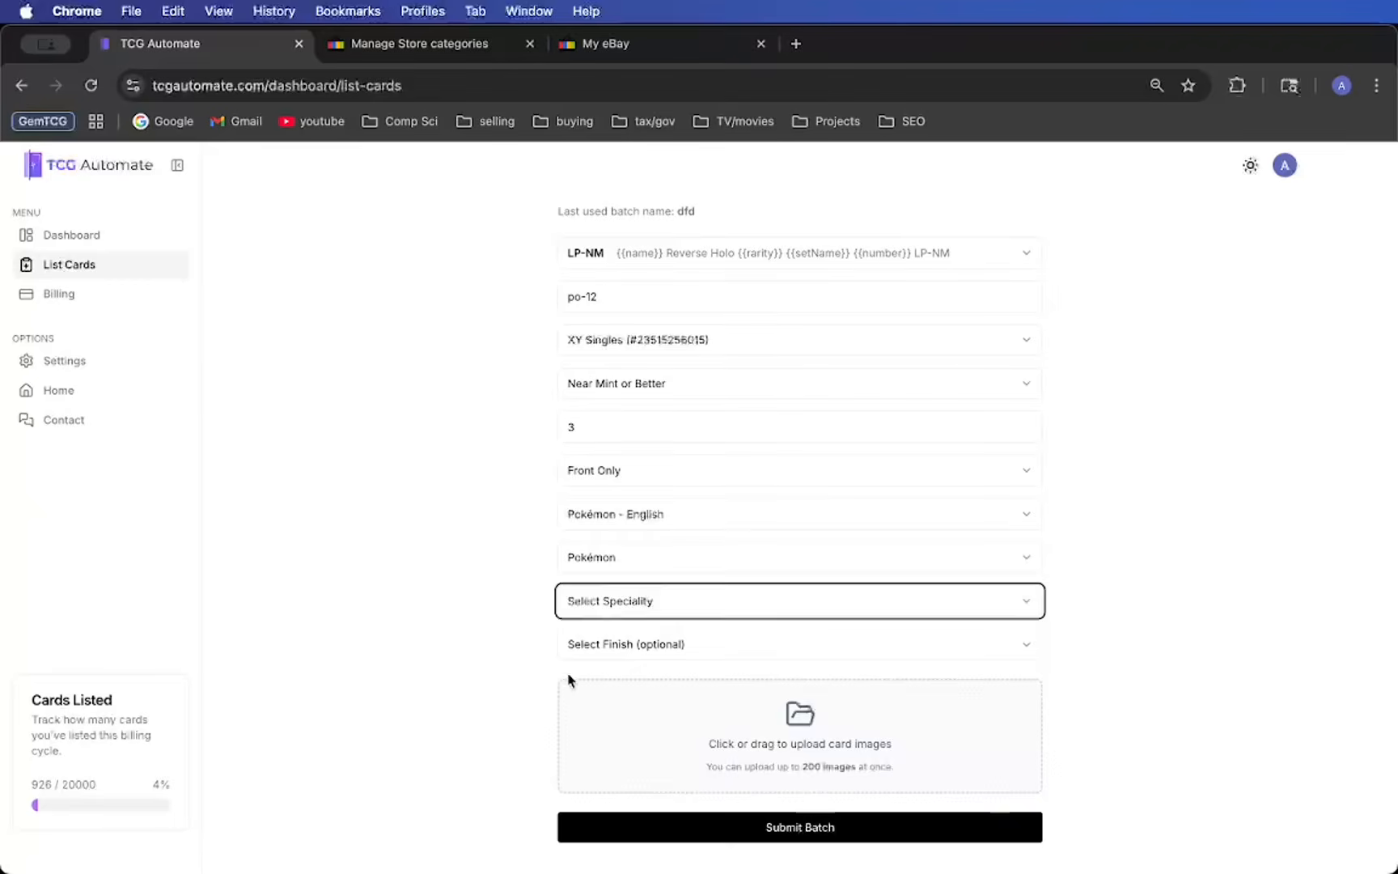
click(610, 645)
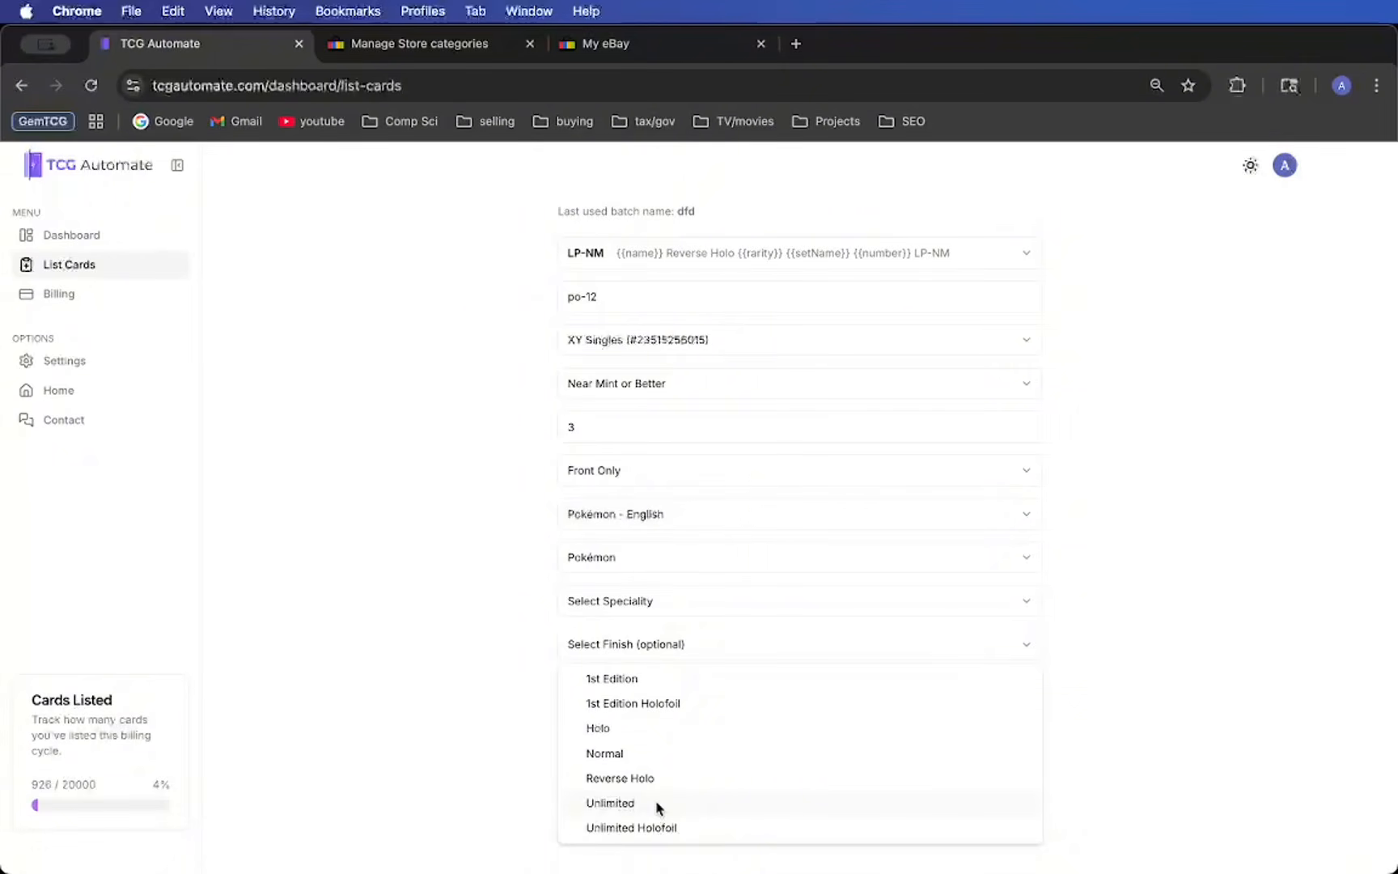
click(683, 682)
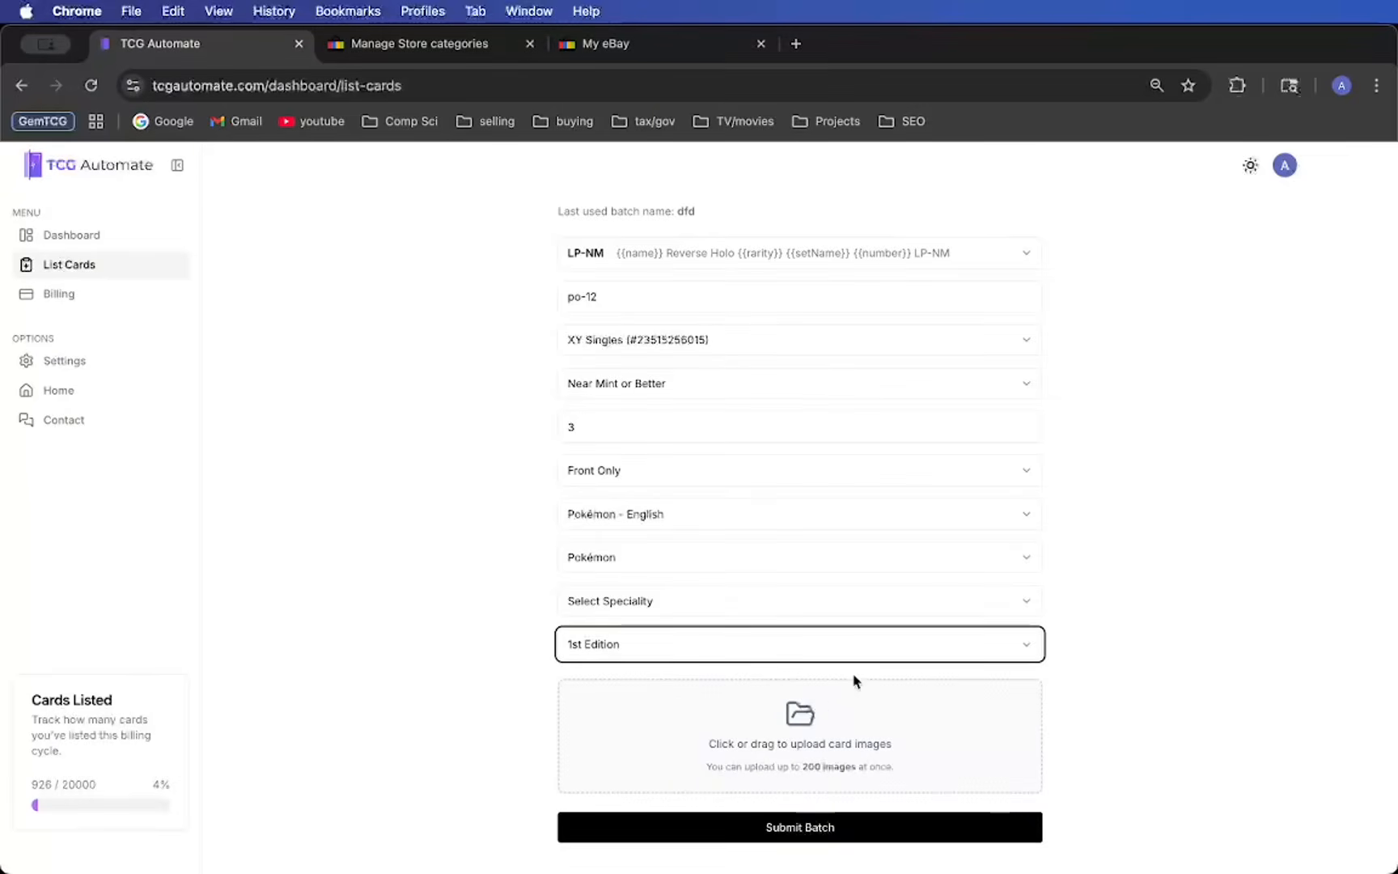
- Add one Pikachu card image file to the batch upload
click(809, 727)
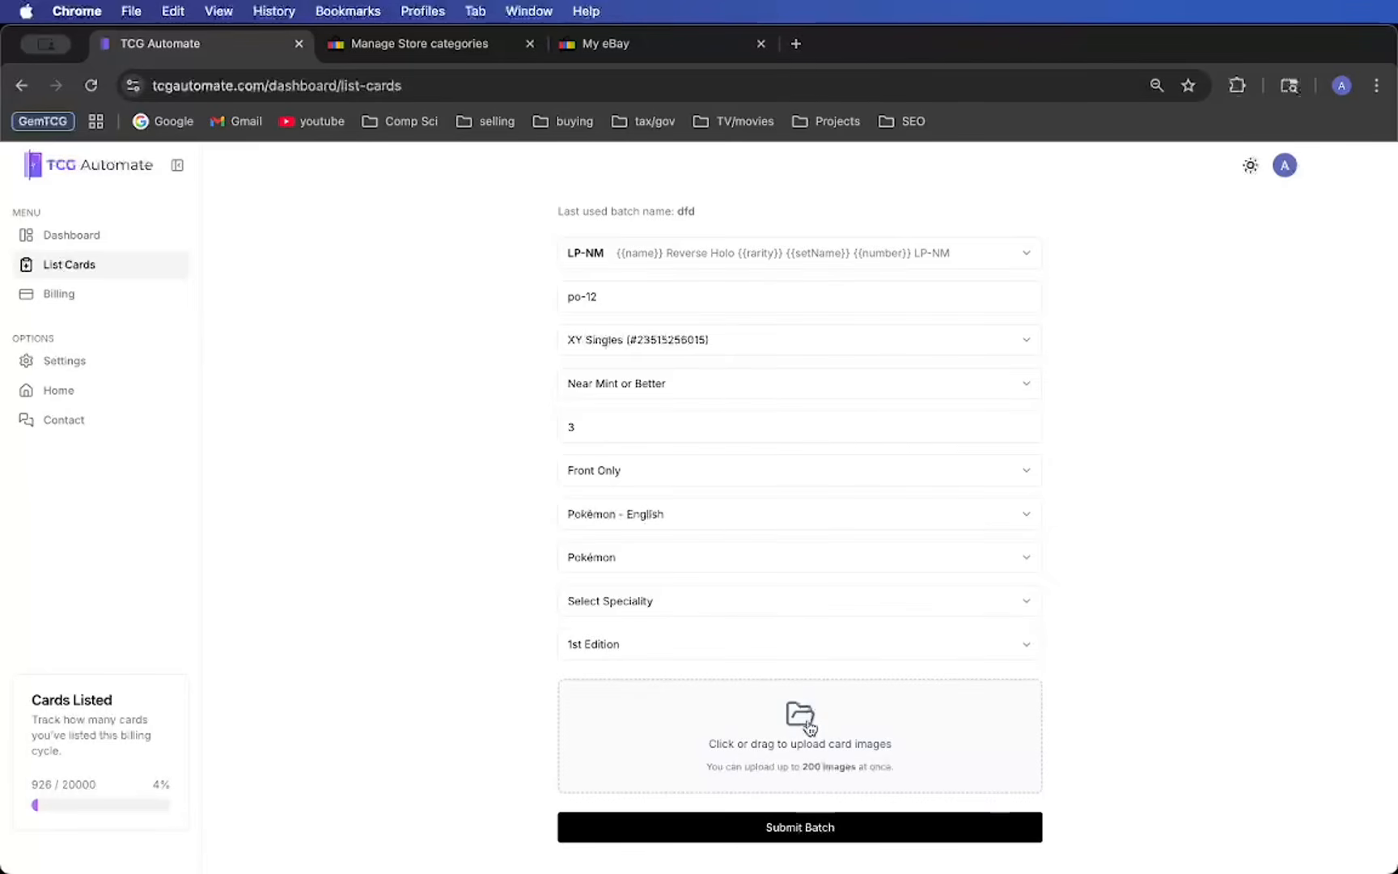
double_click(456, 254)
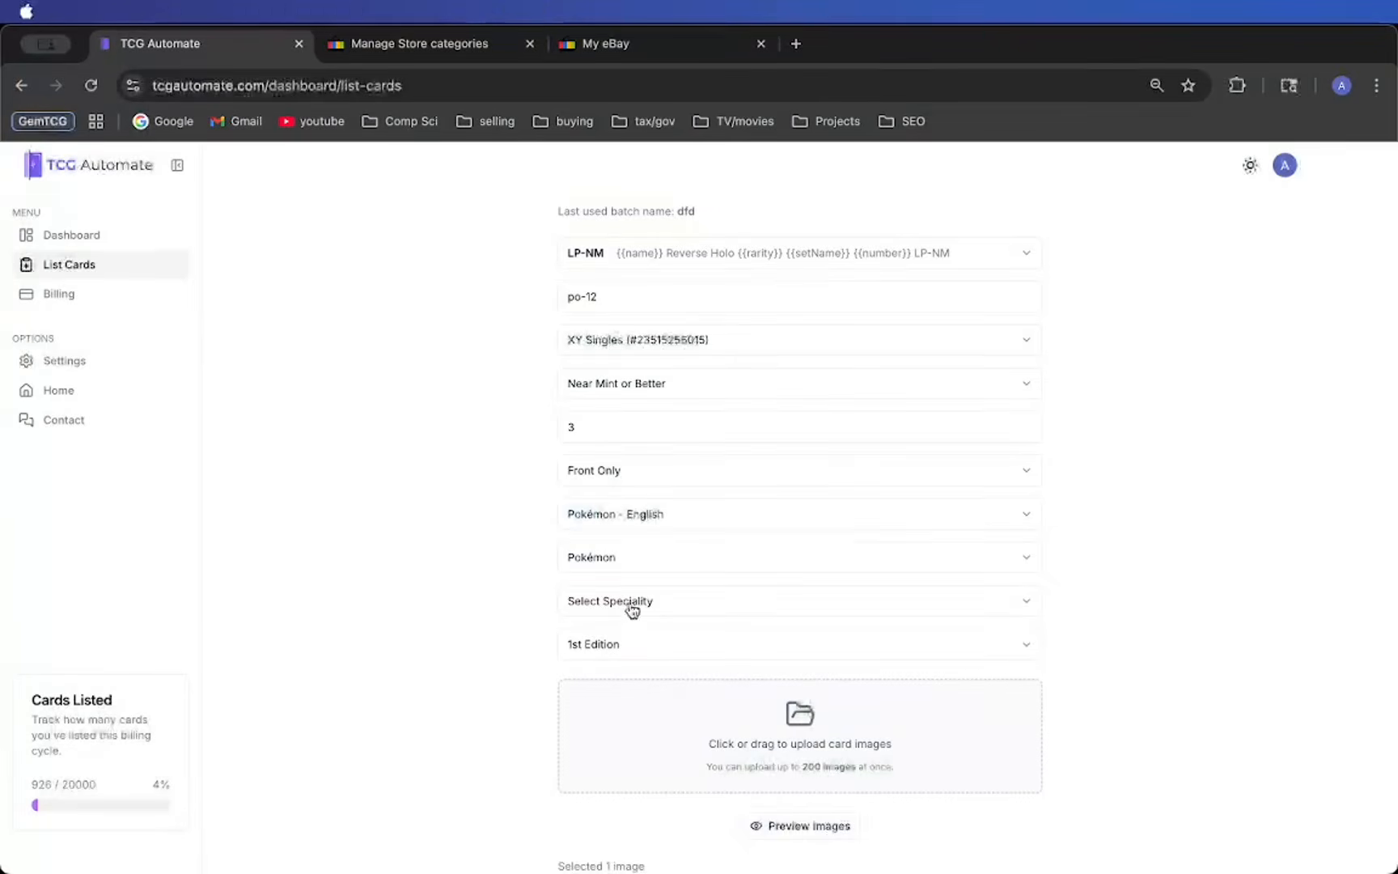
scroll(632, 613, down, 2)
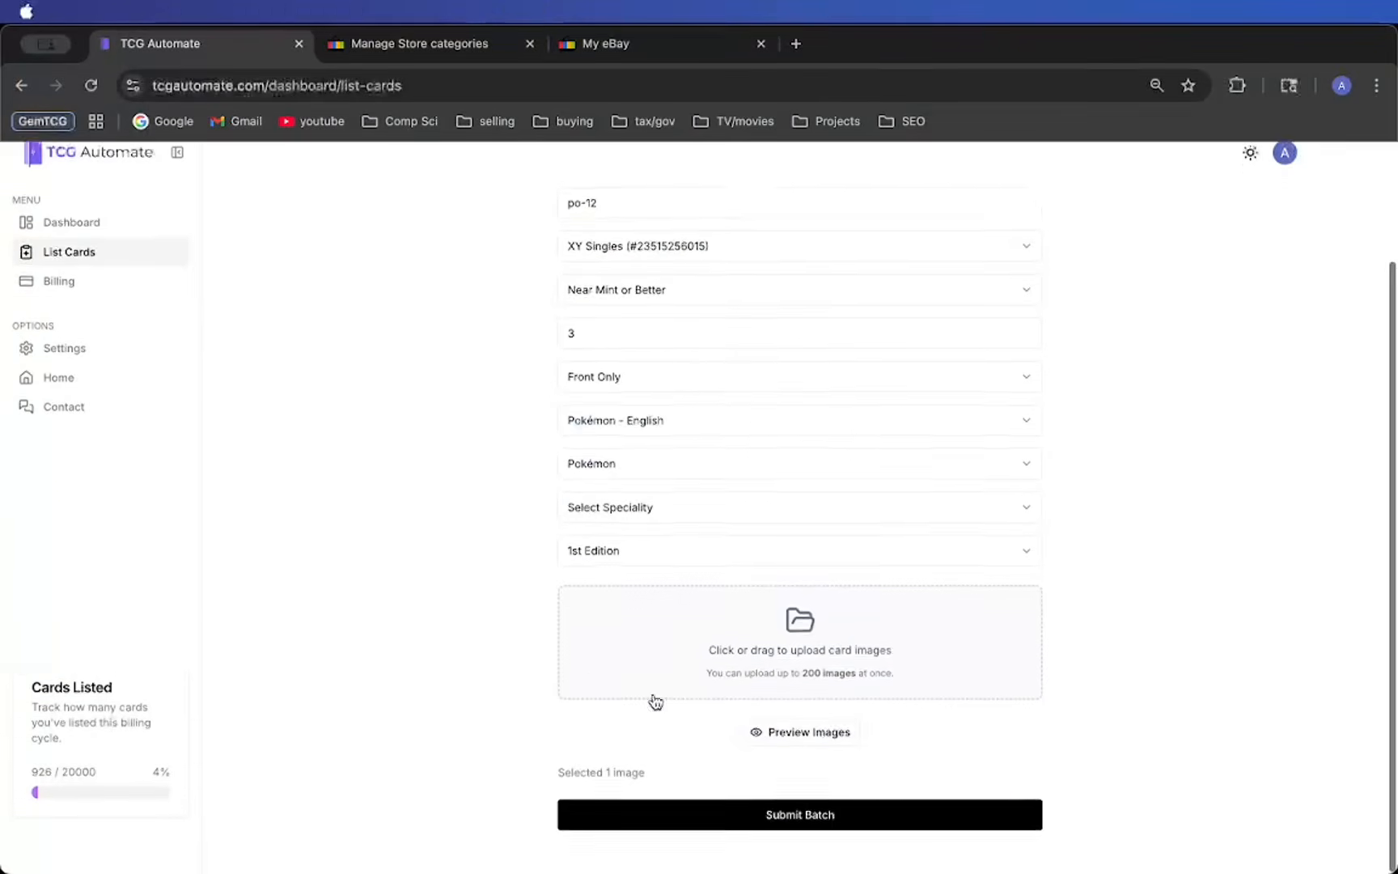
- Preview the selected card image and submit the batch
click(766, 754)
scroll(775, 752, down, 2)
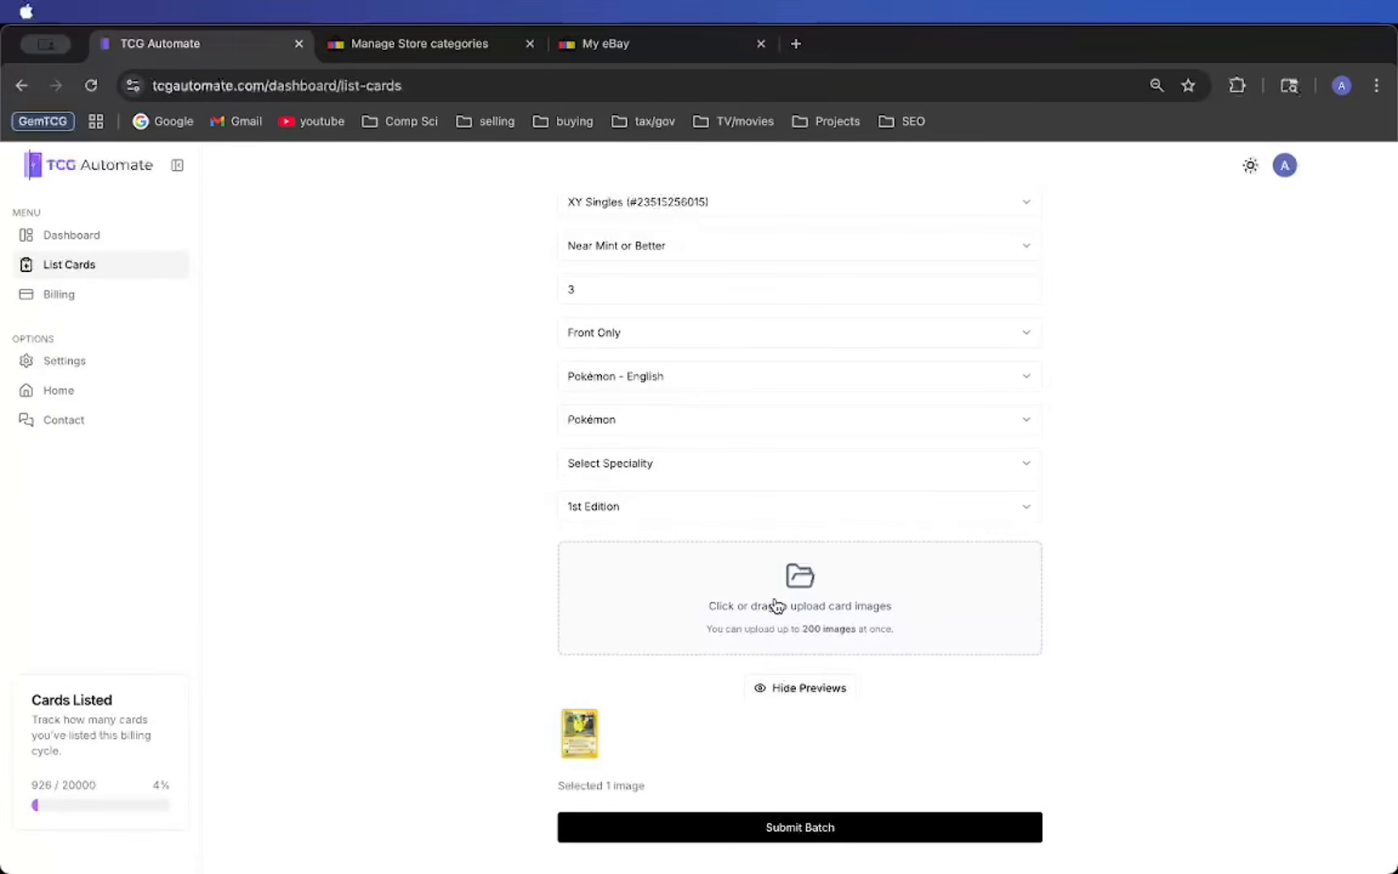
scroll(602, 751, down, 1)
click(680, 832)
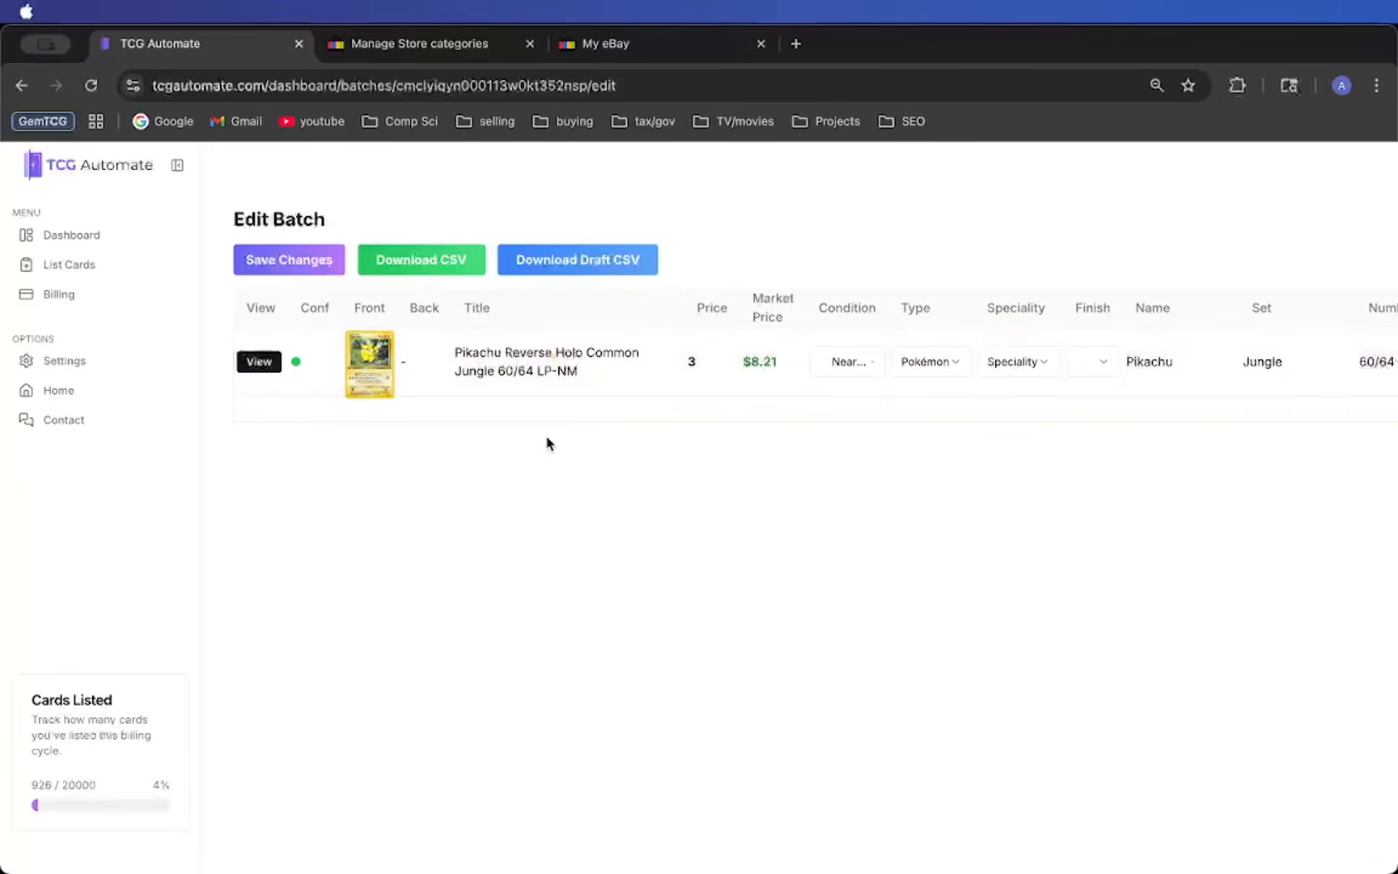
- Remove "Reverse Holo" from the card's title so it reads "Pikachu Common Jungle 60/64 LP-NM"
double_click(567, 353)
key(BackSpace)
key(BackSpace)
key(BackSpace)
key(BackSpace)
key(BackSpace)
key(BackSpace)
key(BackSpace)
key(BackSpace)
key(BackSpace)
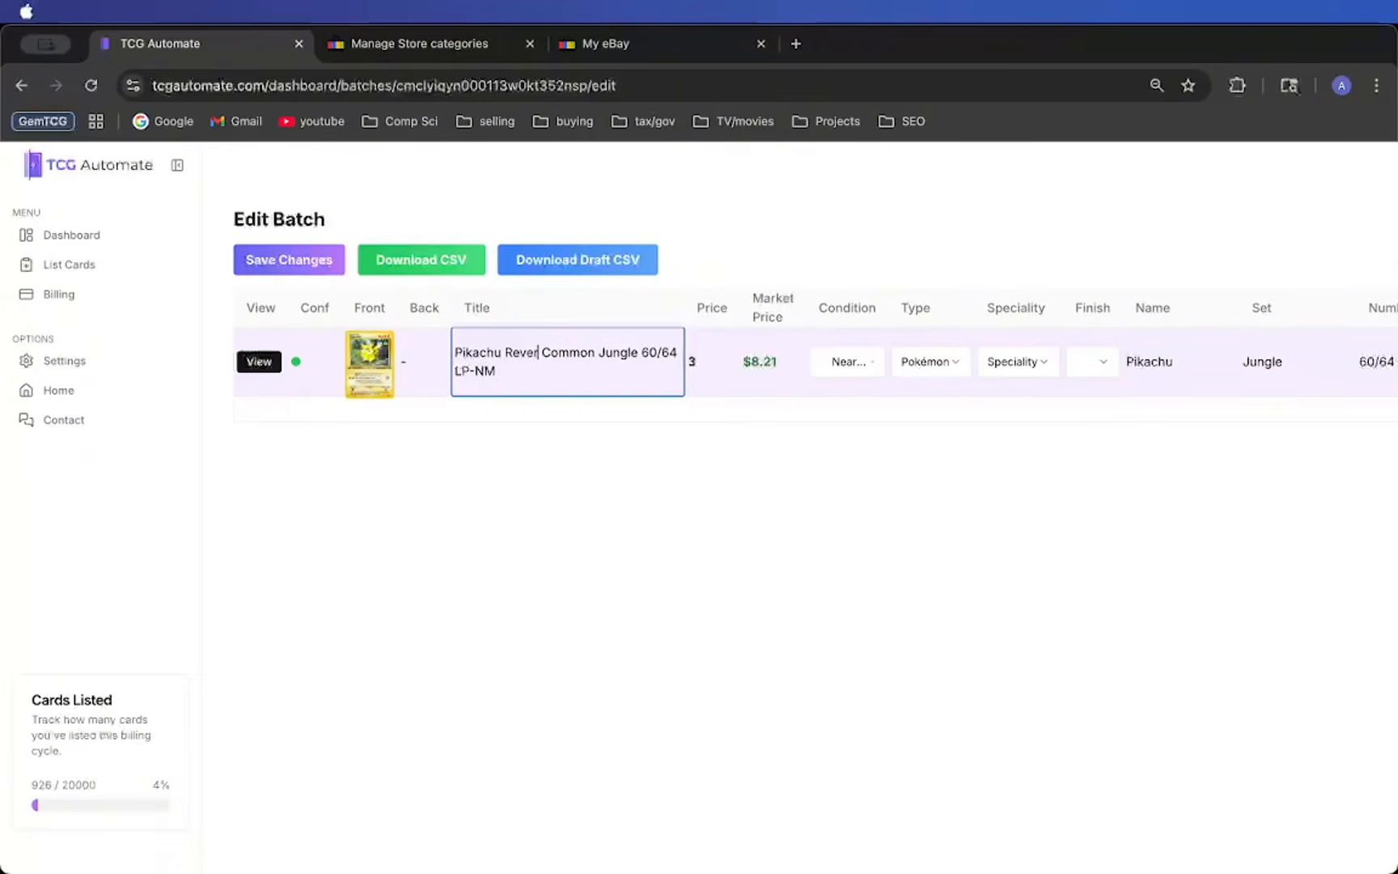
key(BackSpace)
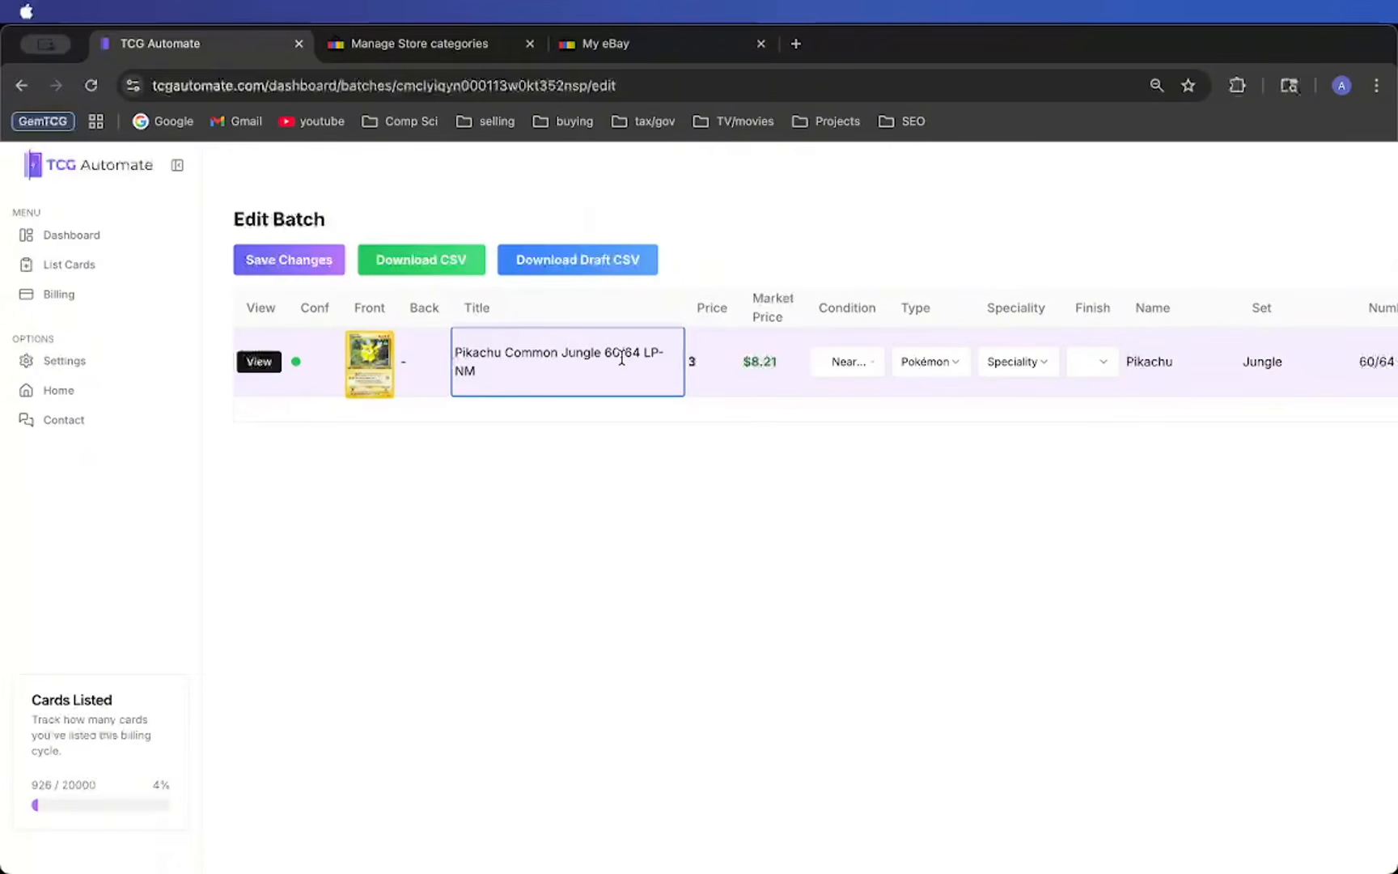
drag(605, 353, 651, 364)
click(700, 404)
- Set the Pikachu card's price to 10 in the batch table
drag(697, 308, 728, 312)
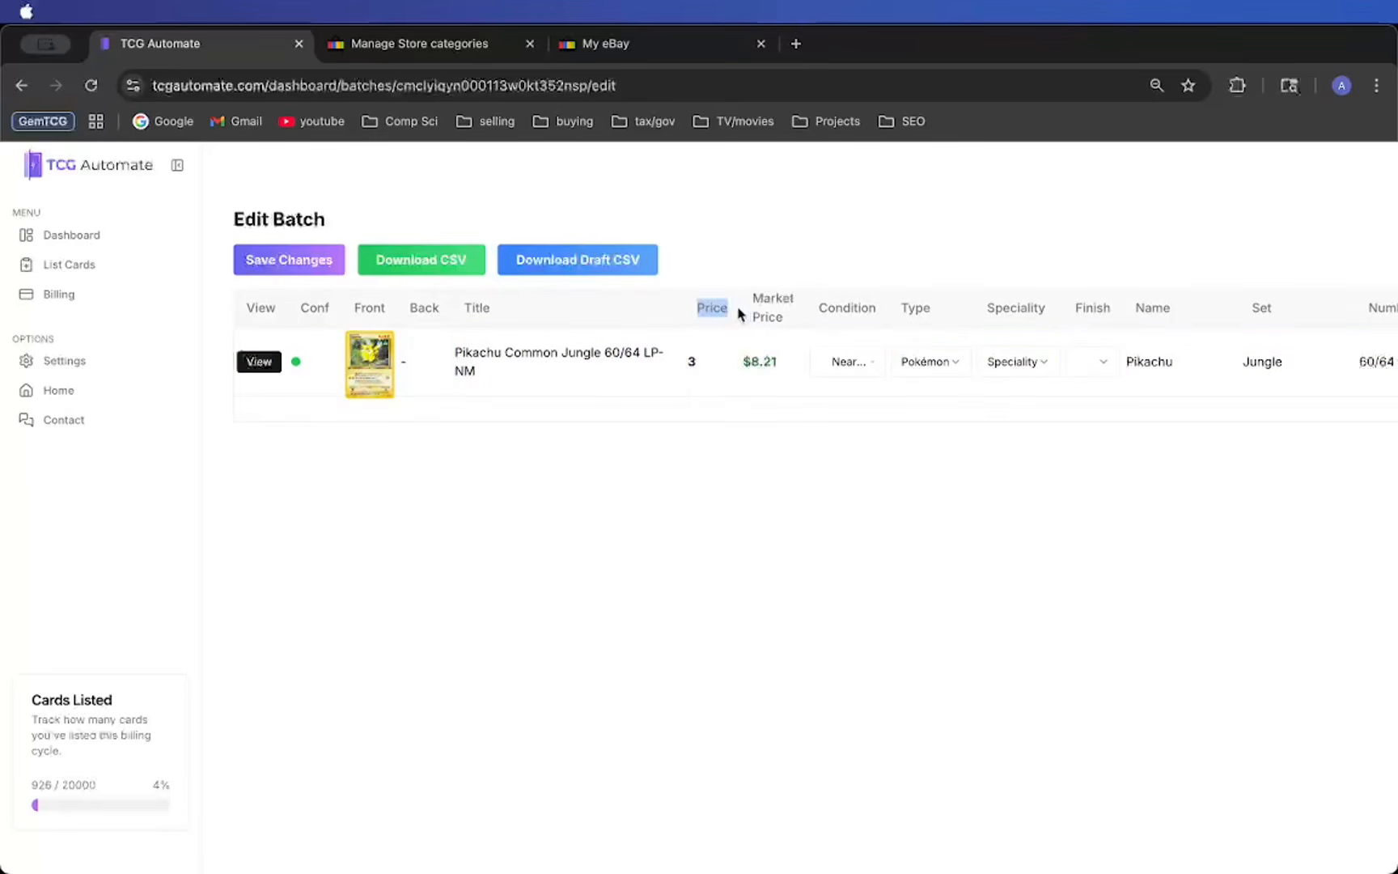
click(711, 362)
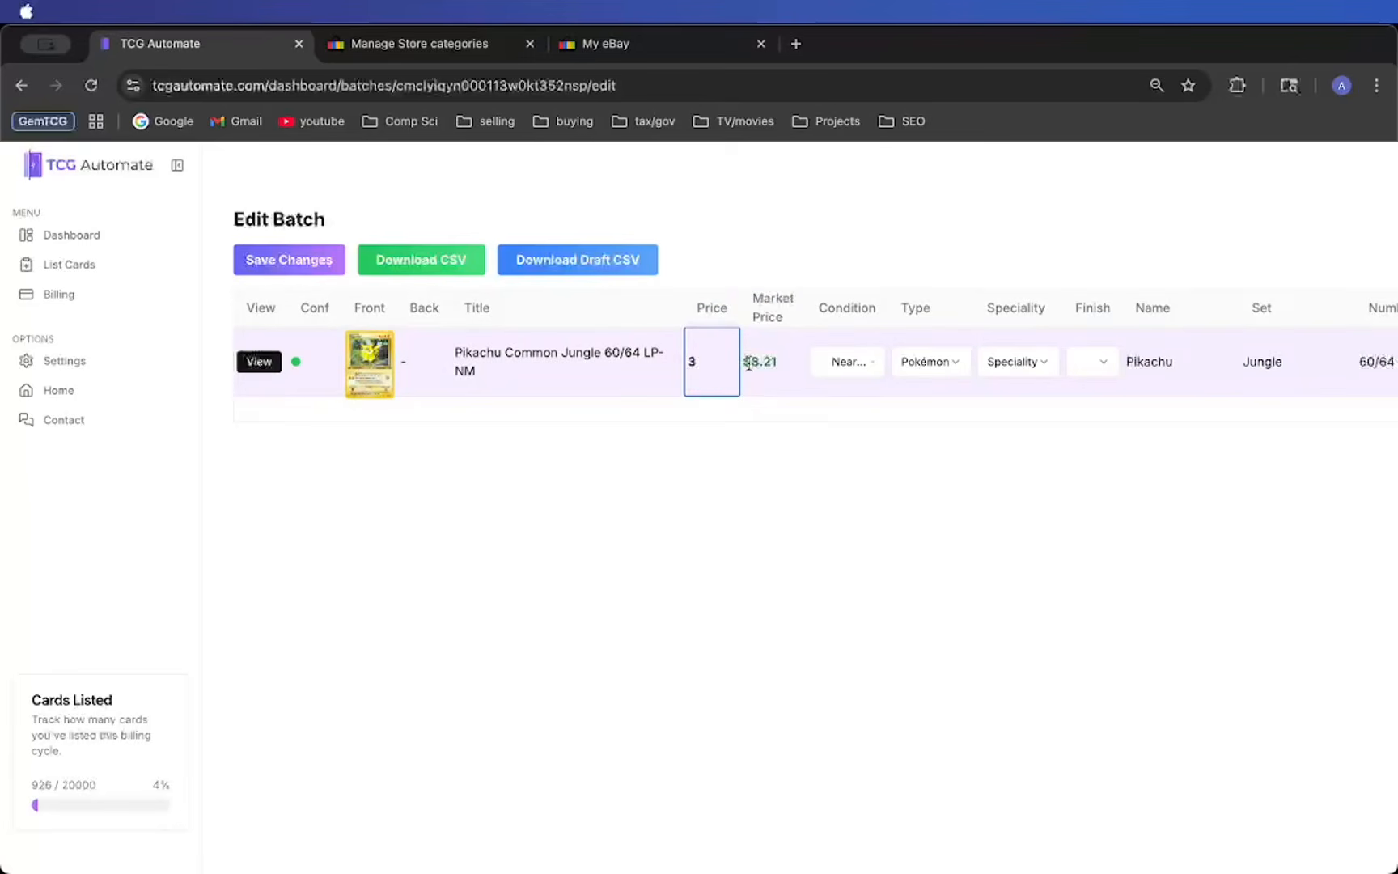
click(702, 422)
click(709, 356)
text(10)
click(907, 489)
- Examine the card's condition, type, speciality and finish choices and the remaining listing columns without changing them
click(853, 370)
click(858, 369)
click(922, 364)
click(926, 371)
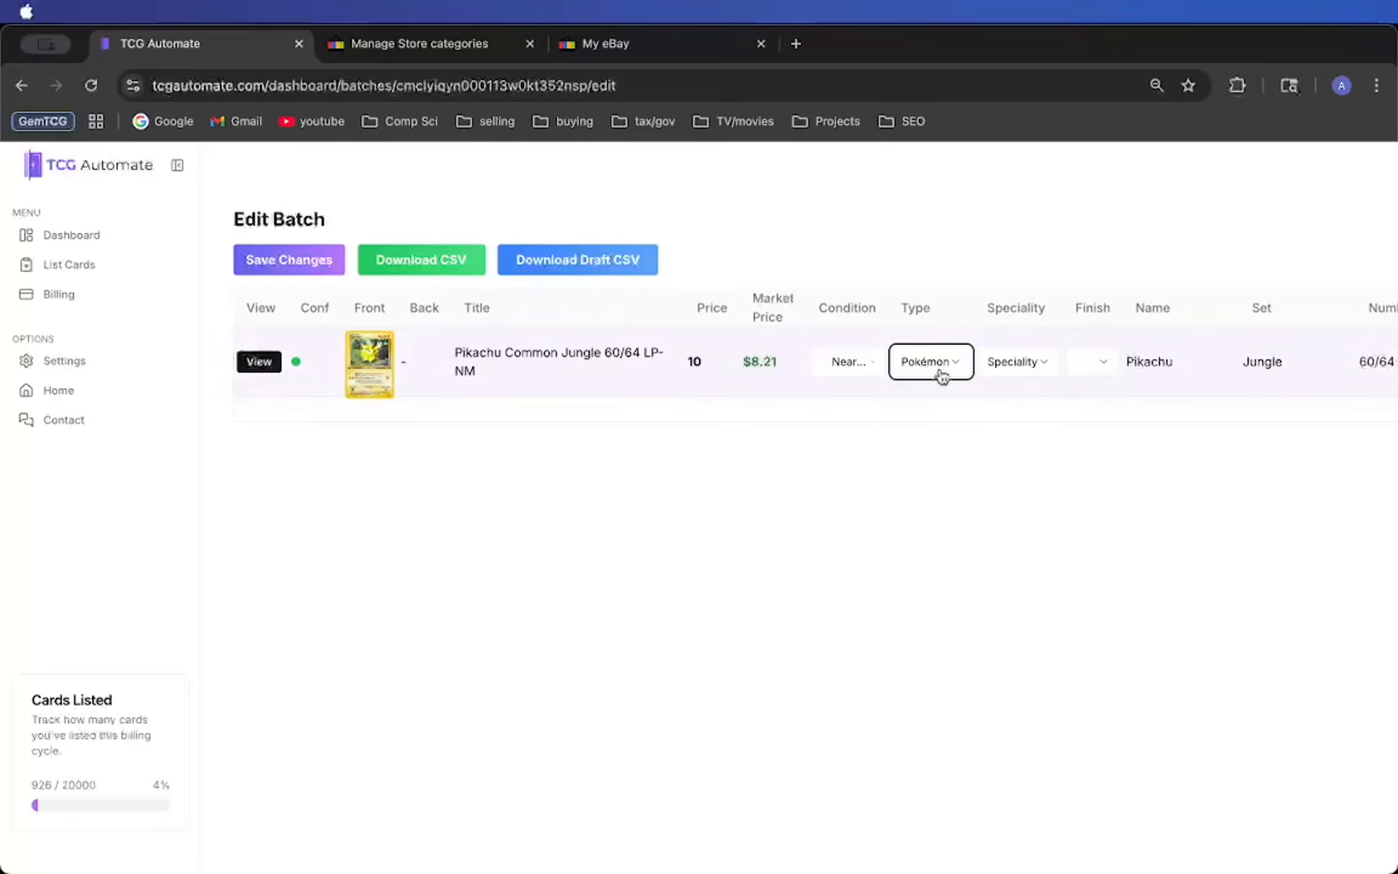
click(1046, 368)
click(1054, 369)
click(1101, 371)
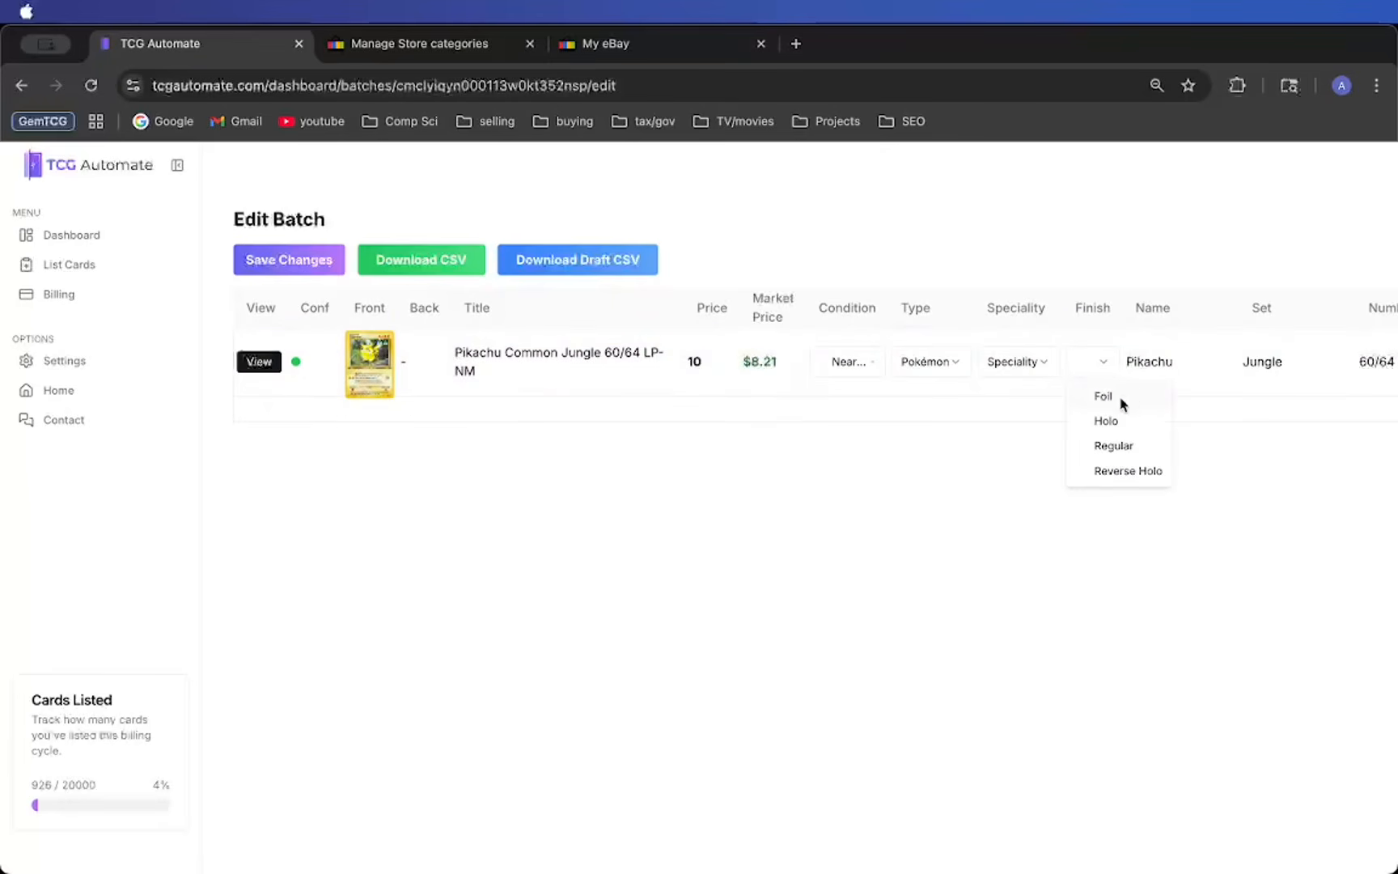
click(1112, 360)
scroll(1204, 343, right, 5)
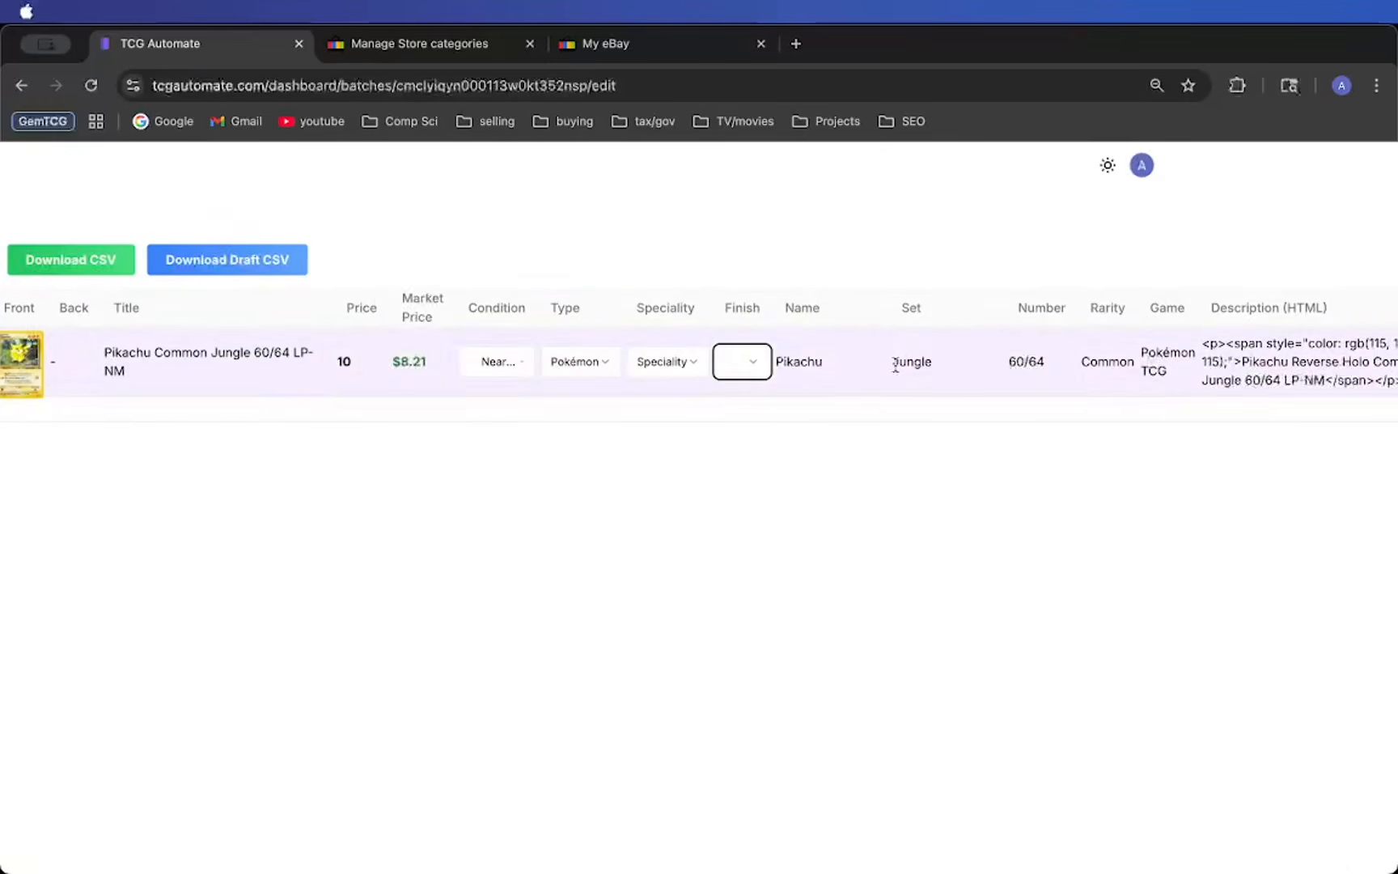
scroll(1247, 356, left, 5)
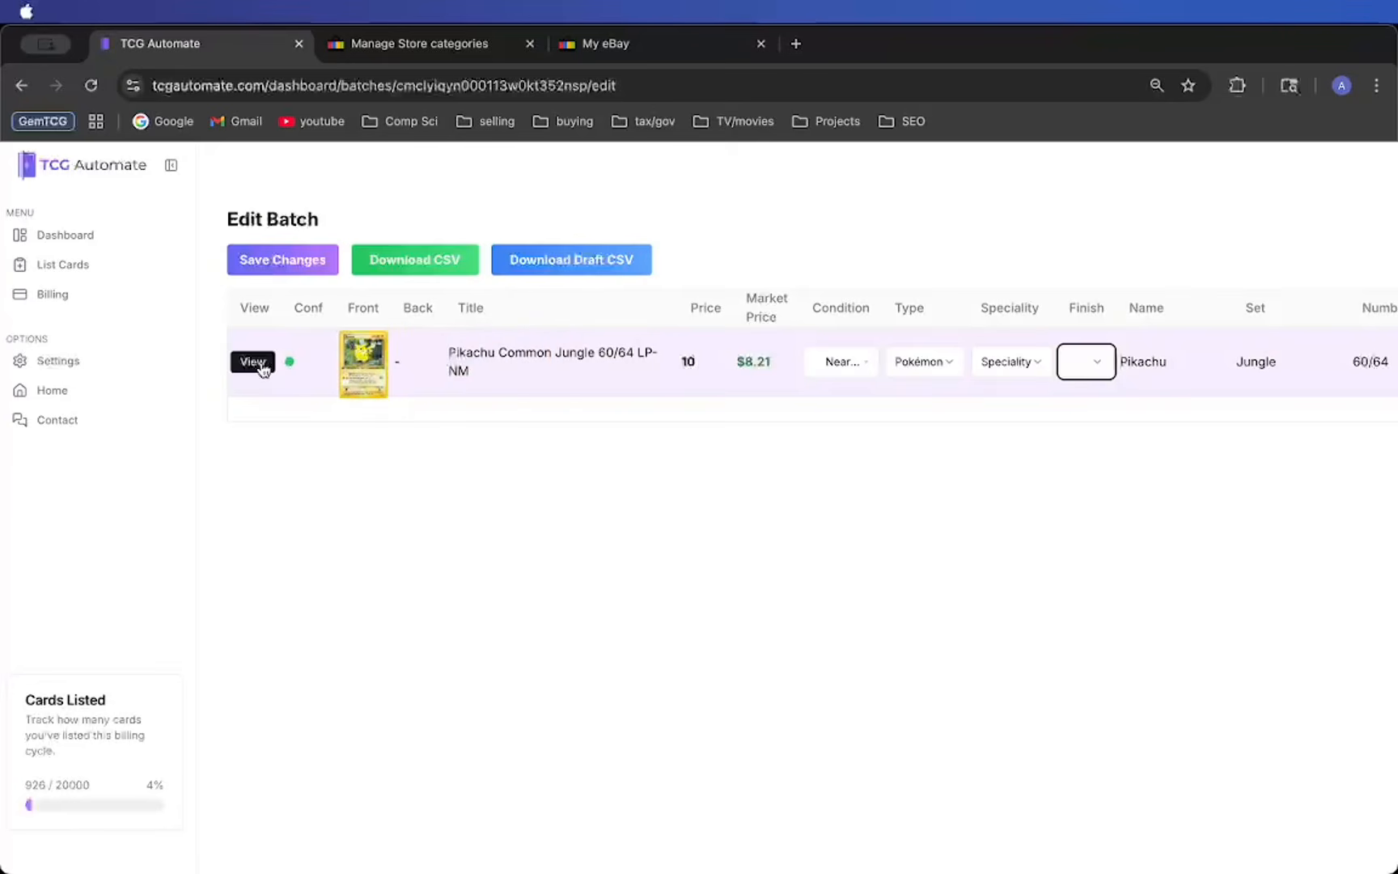
- View the card's match details, show the other predictions and choose Lt. Surge's Pikachu (Gym Challenge), 1st Edition
click(251, 362)
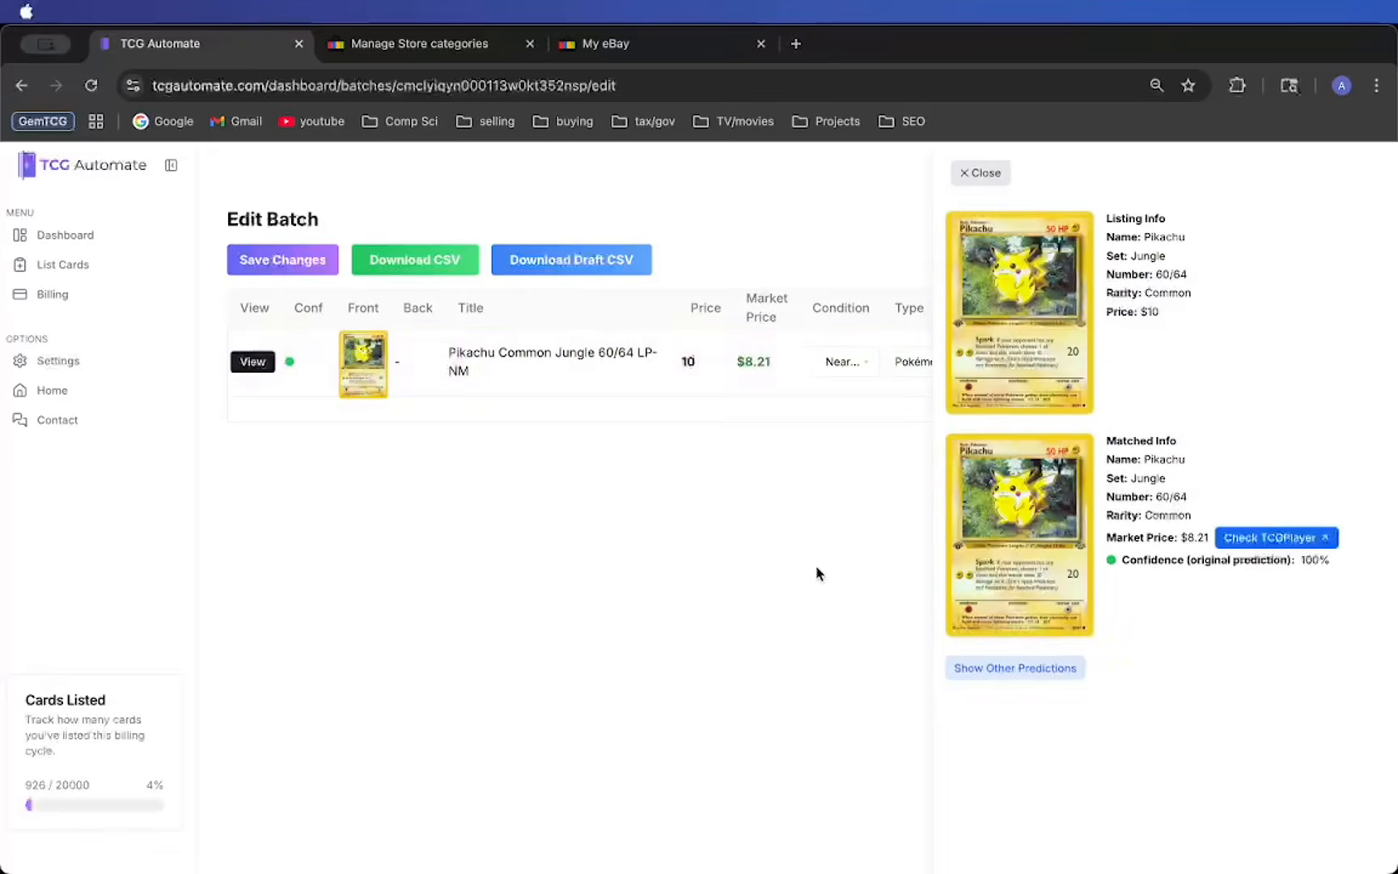
click(1040, 669)
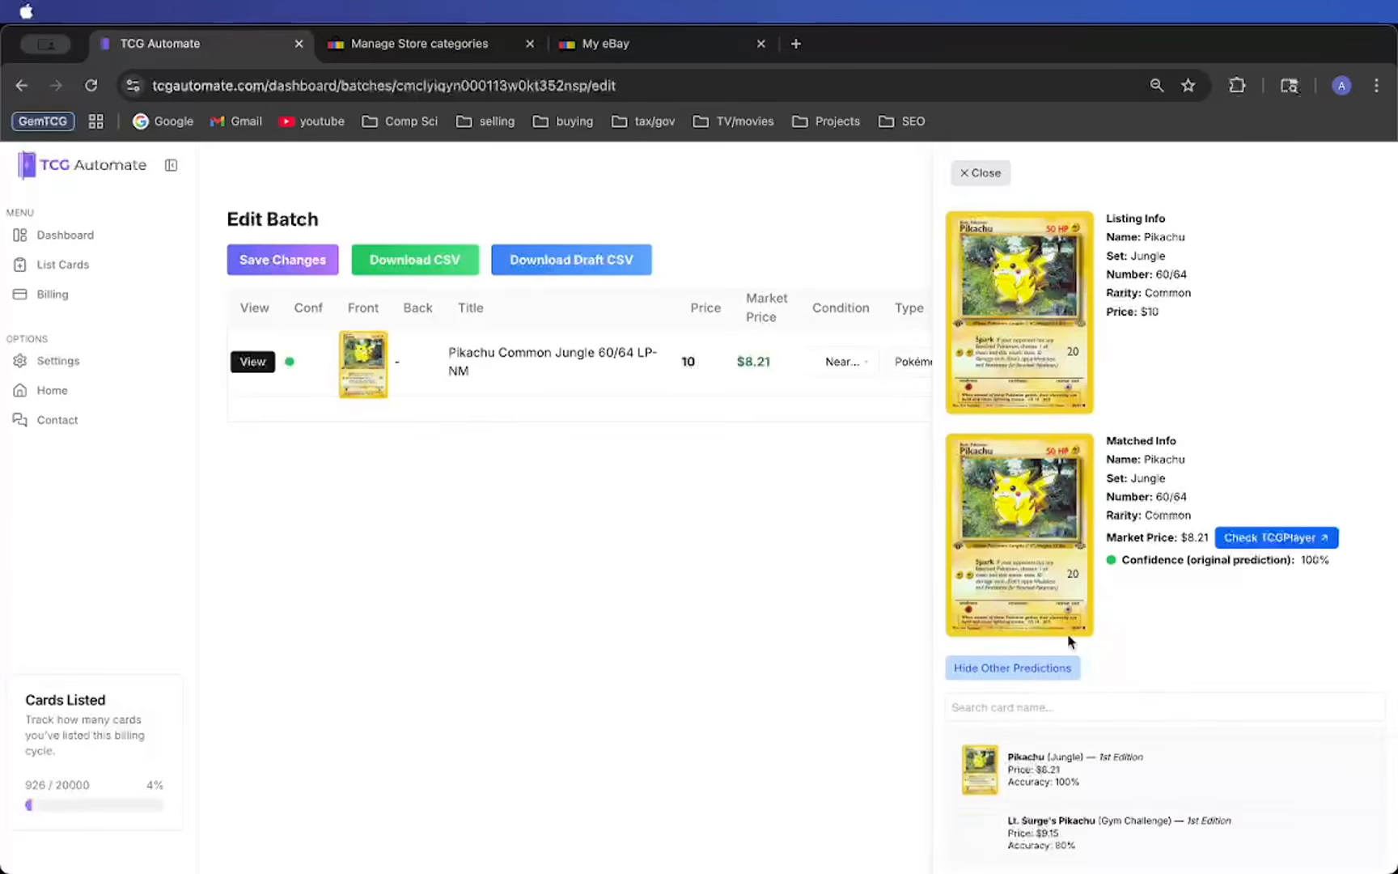
scroll(1089, 627, down, 1)
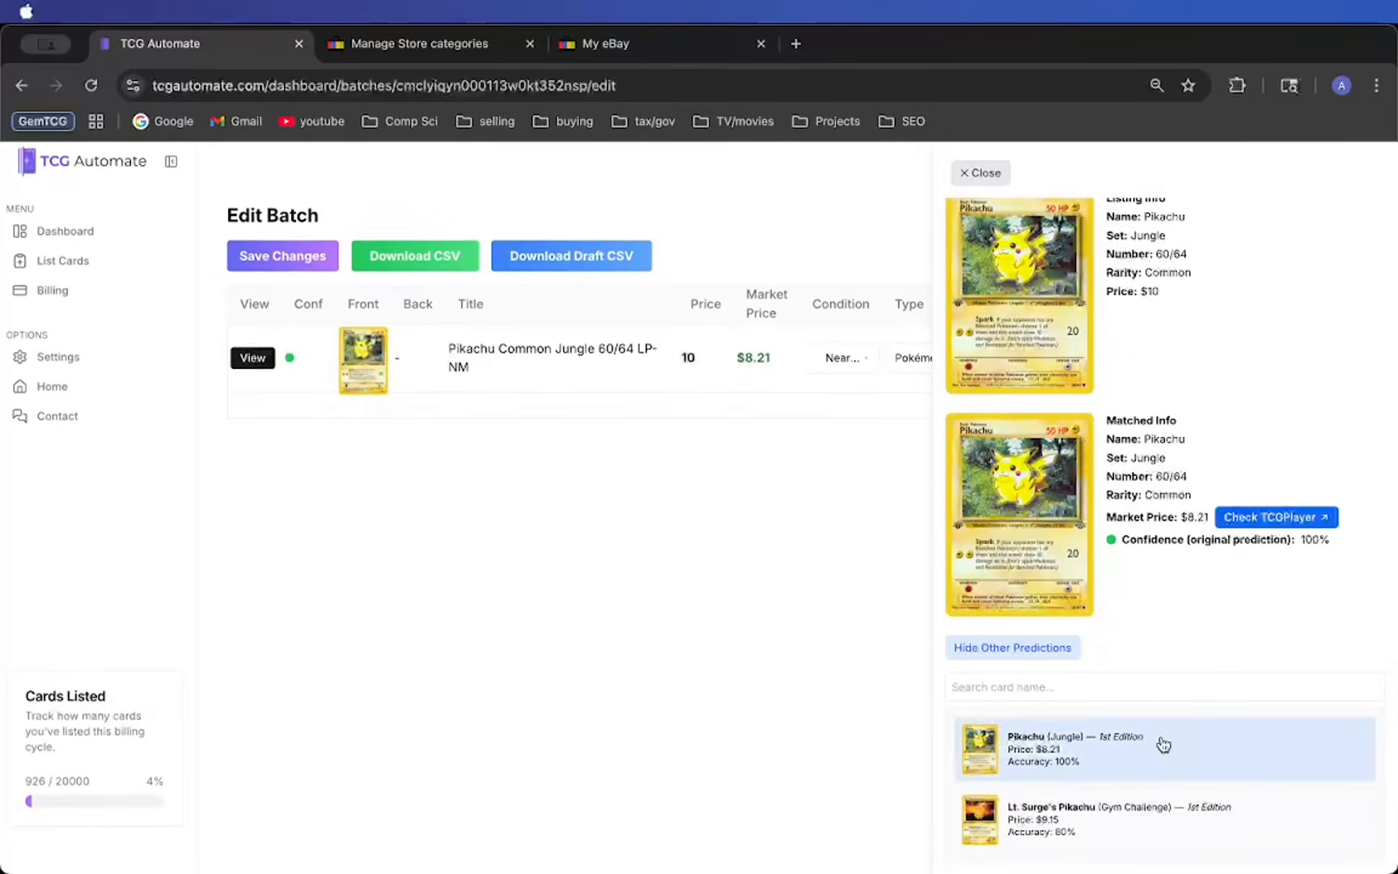
click(1043, 811)
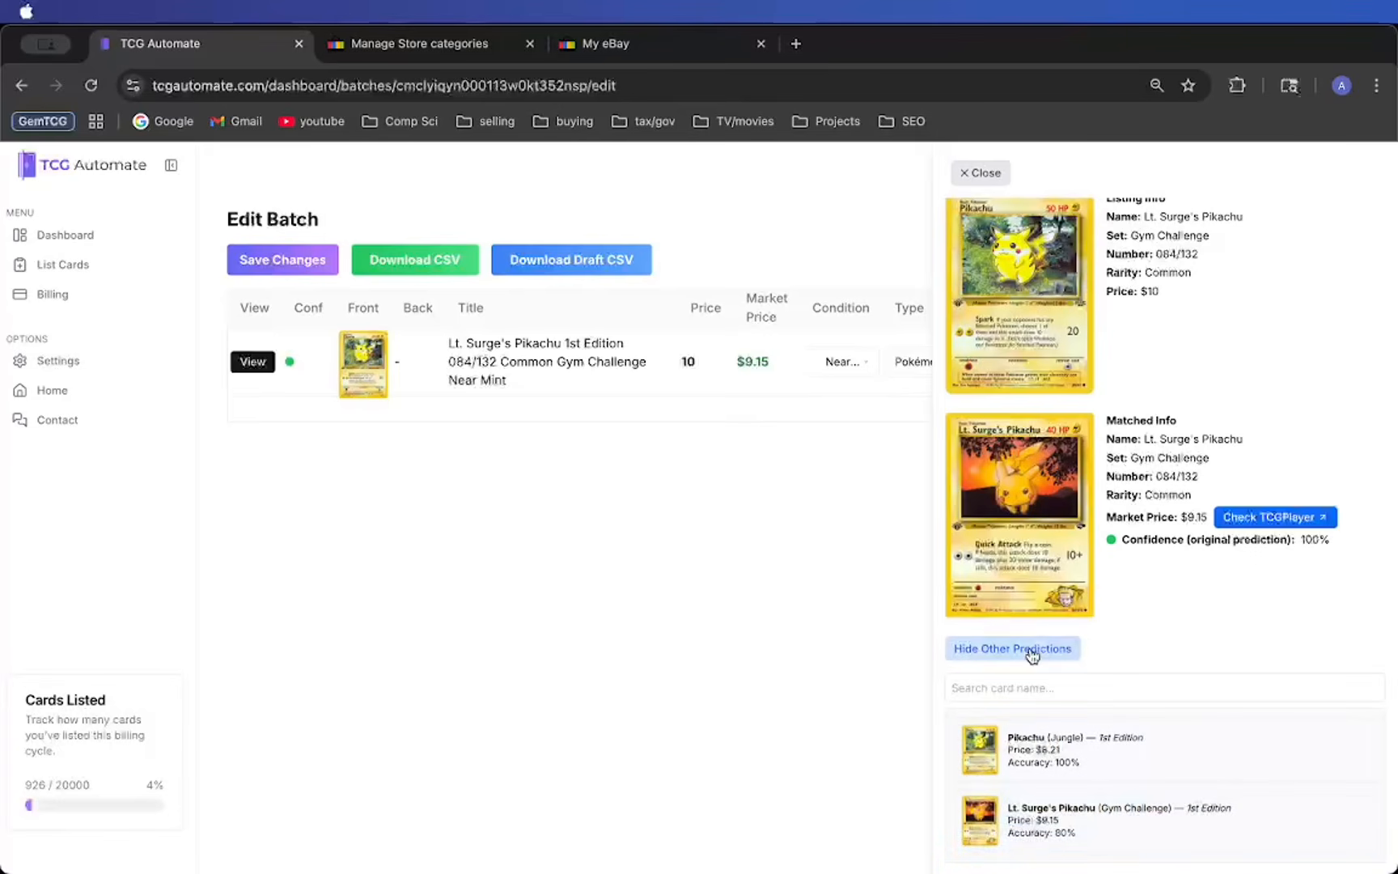
- Search the card names for "pikachu", match the card to Pikachu Jungle #60/64 Common – 1st Edition, and close the match details
click(1000, 688)
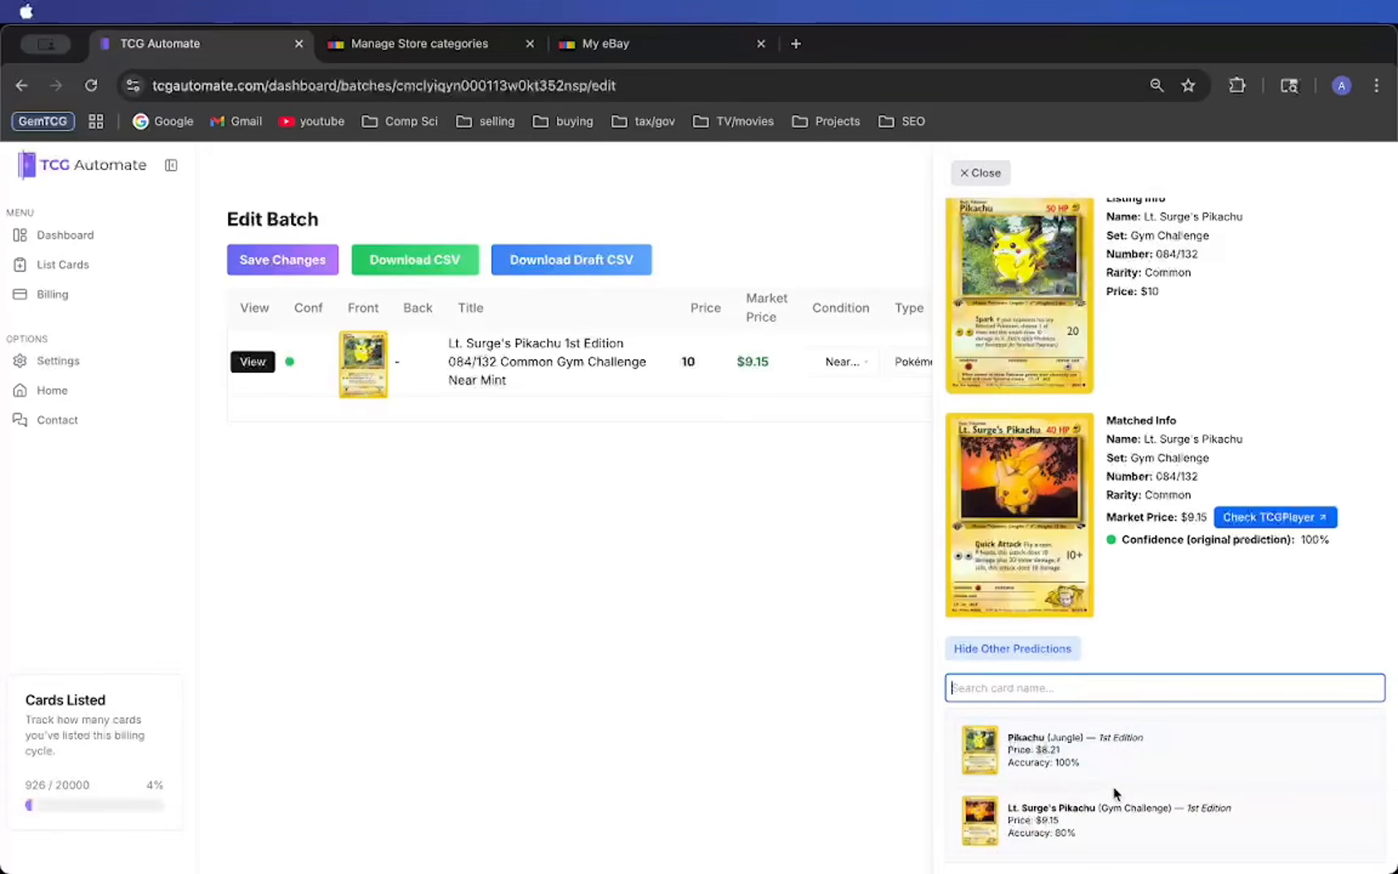
text(pikachu)
scroll(1161, 733, down, 5)
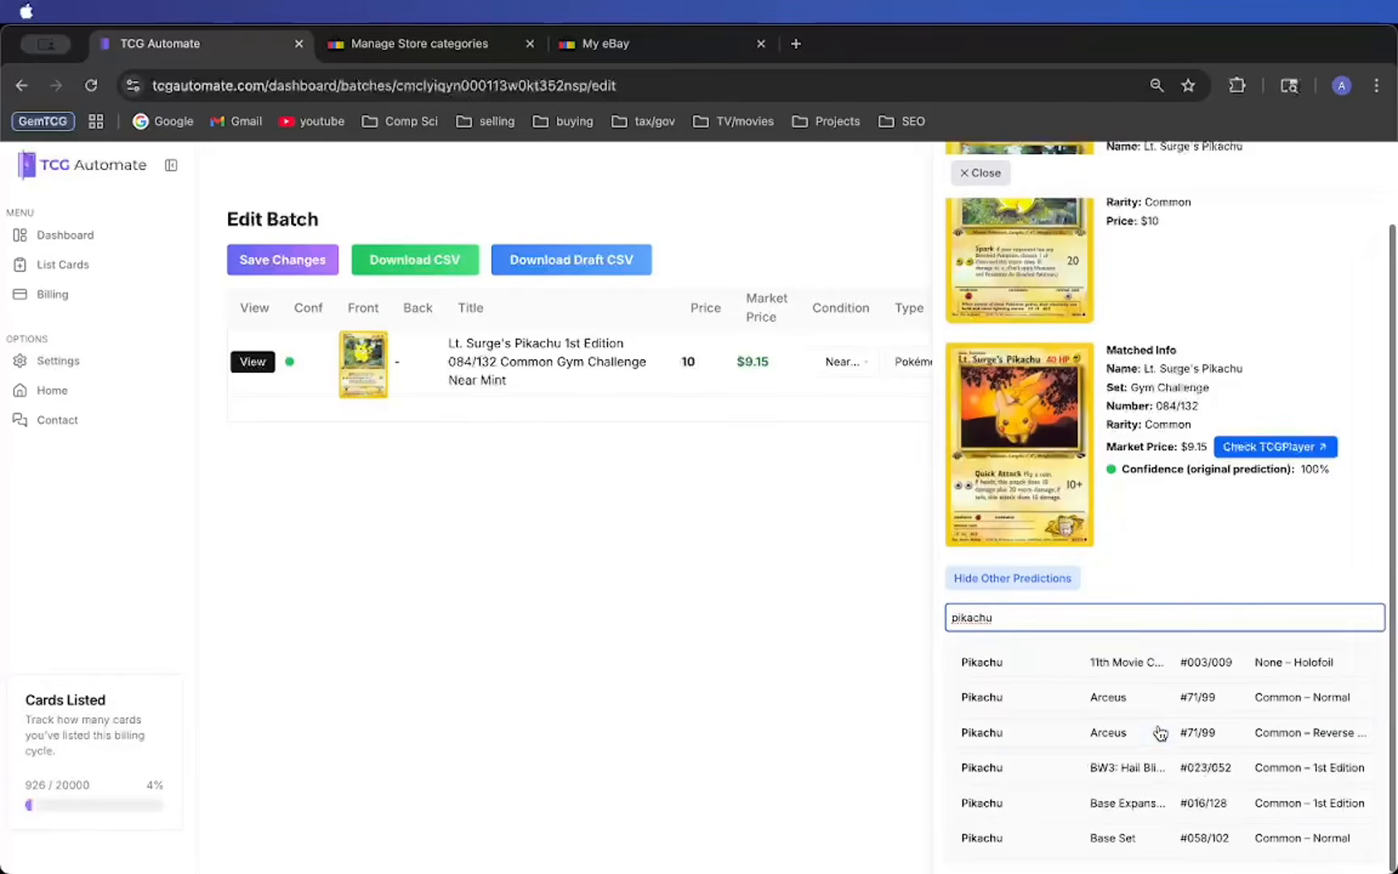
scroll(1160, 733, down, 10)
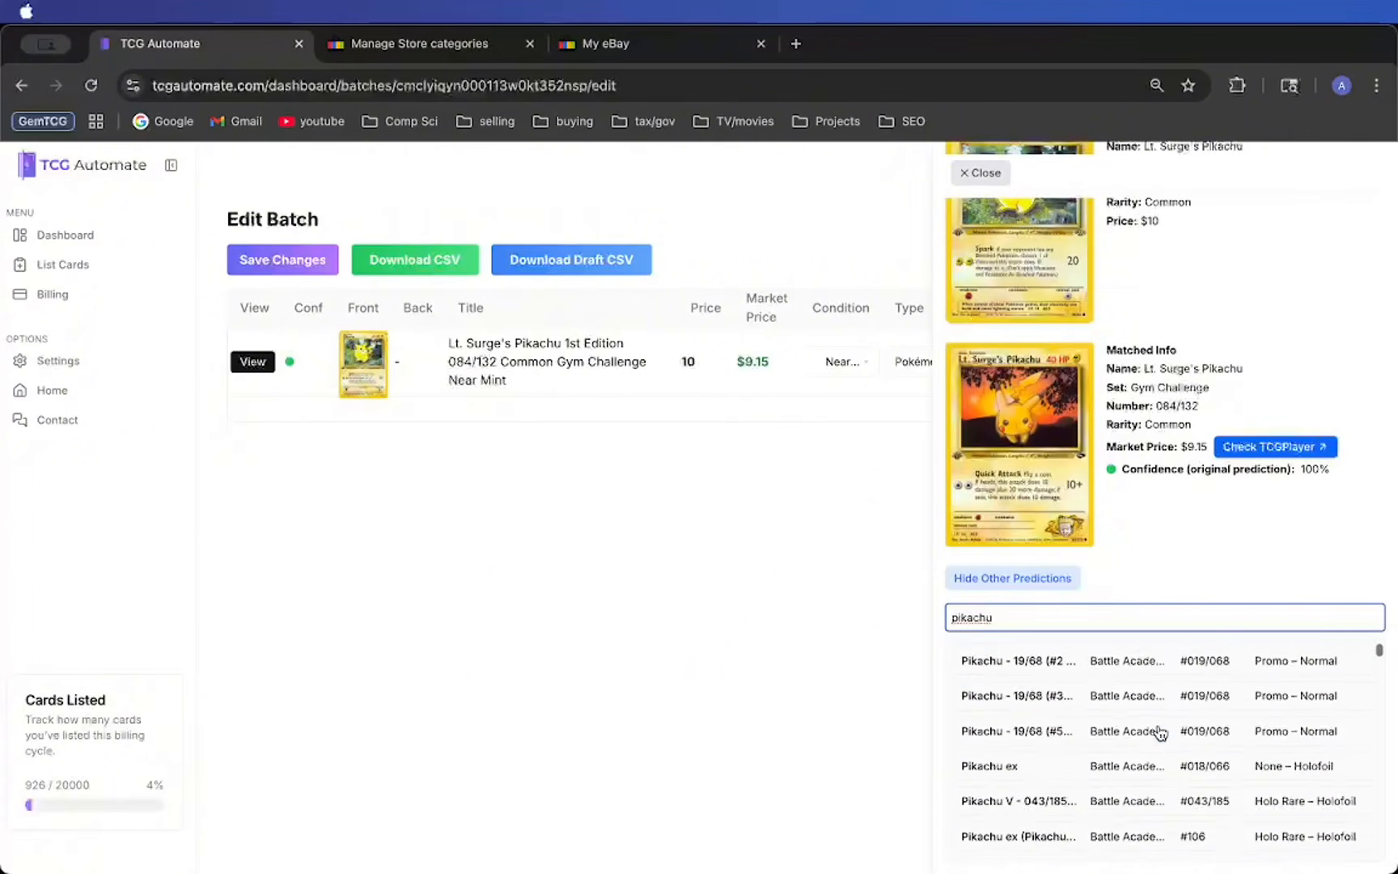
scroll(1160, 733, down, 10)
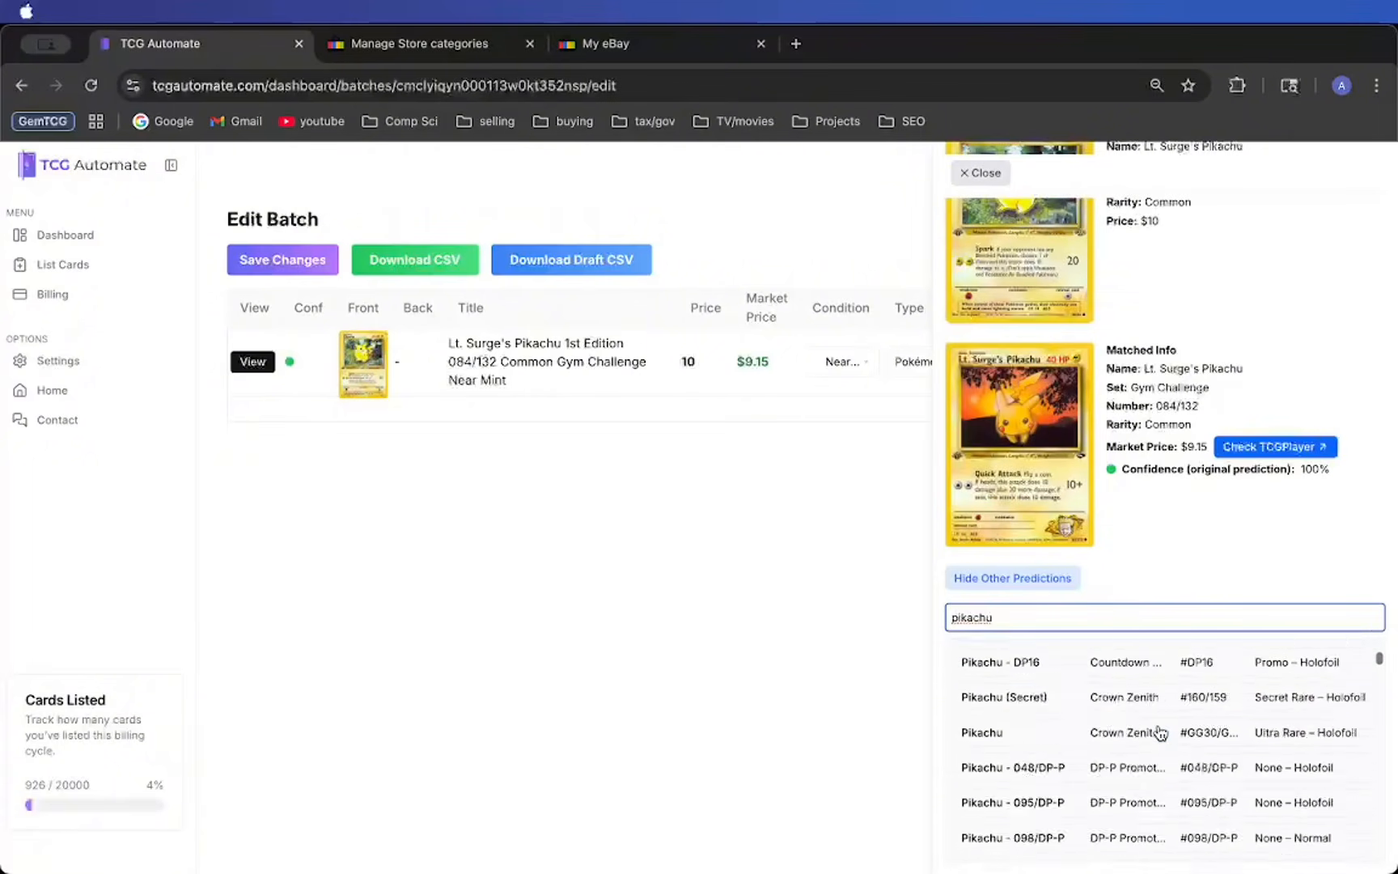
scroll(1161, 733, down, 10)
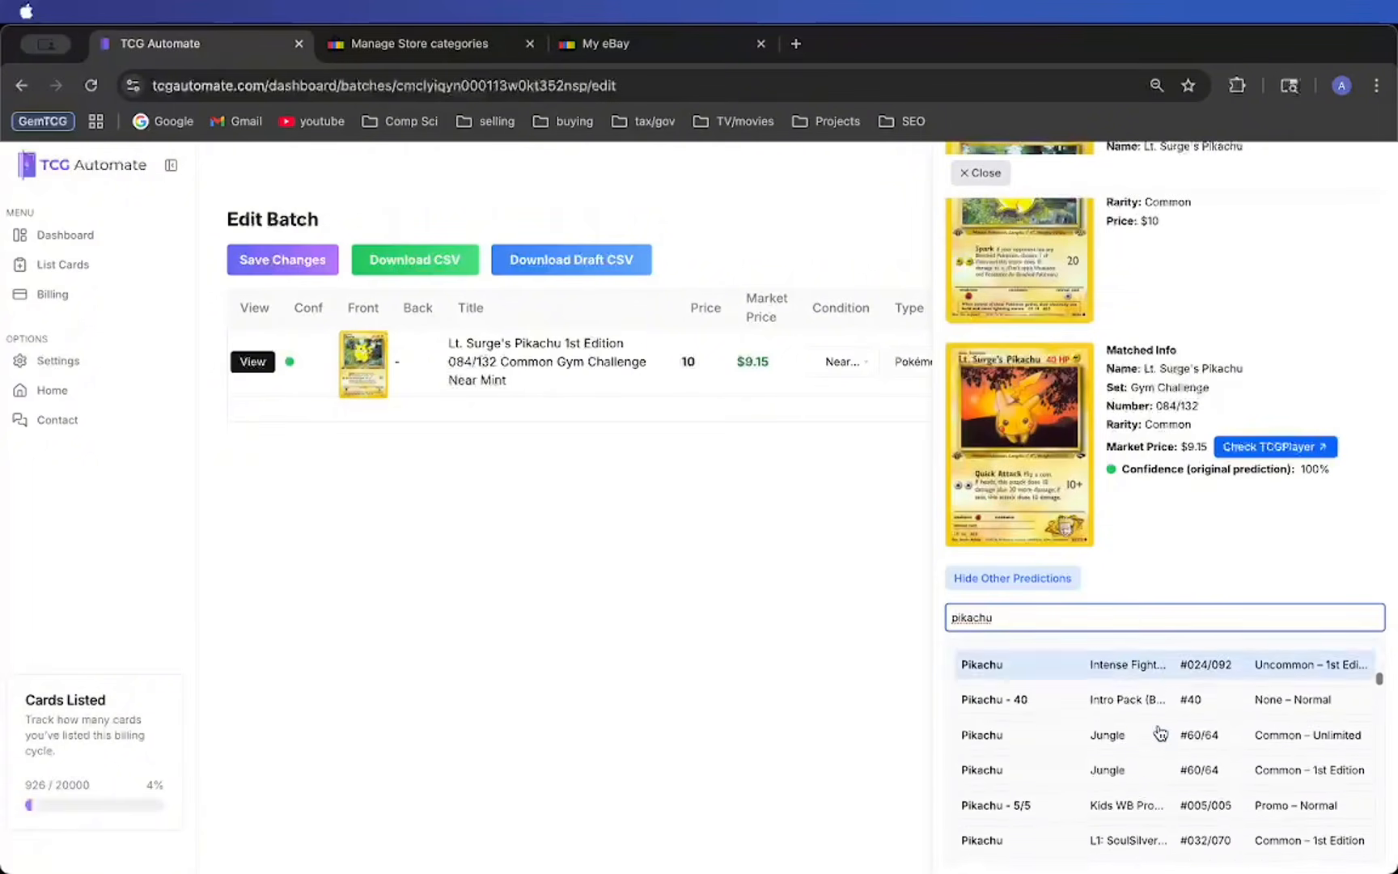
scroll(1149, 724, up, 1)
click(1139, 720)
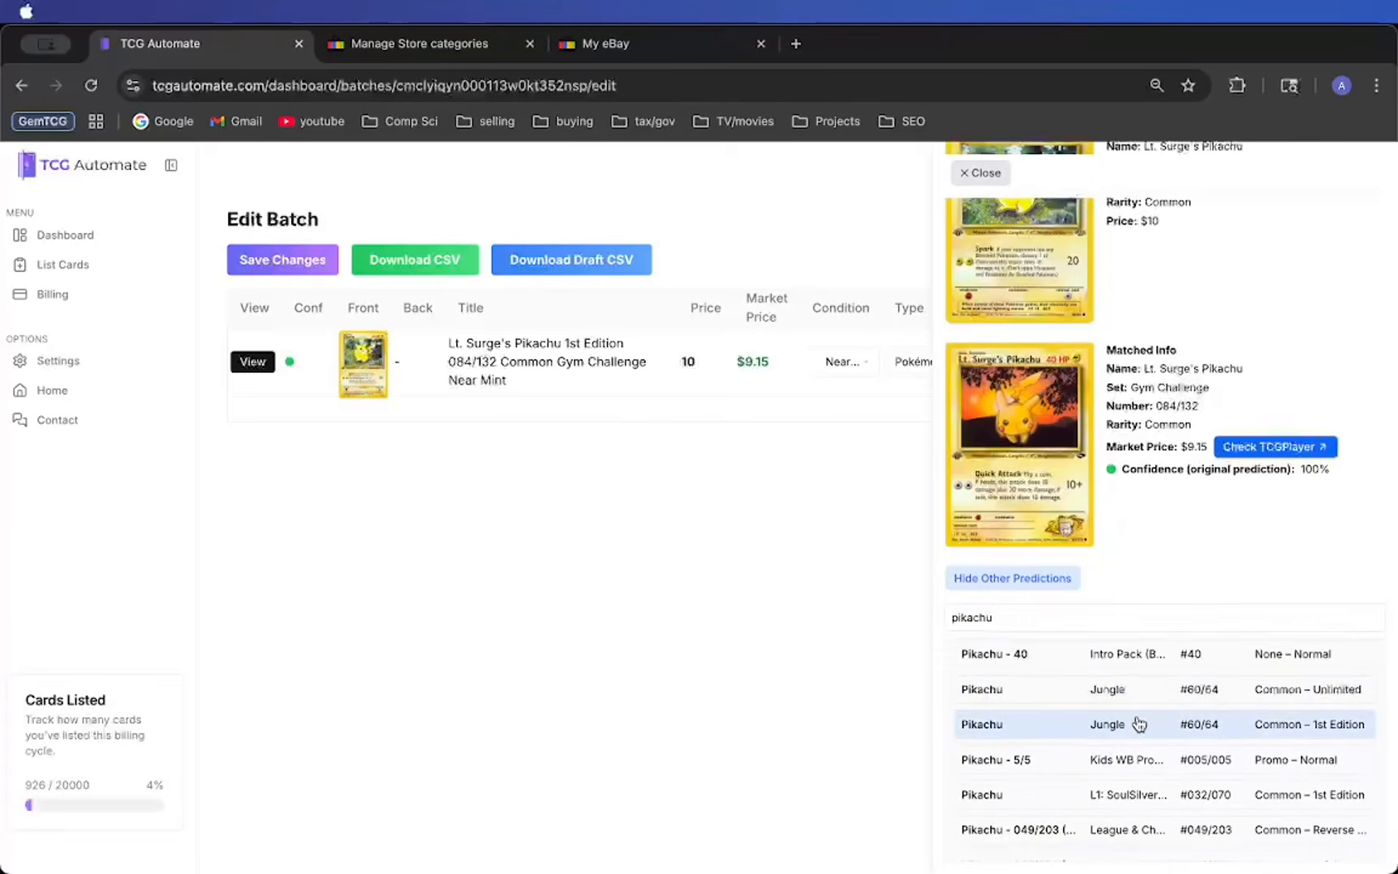
click(1060, 584)
click(652, 402)
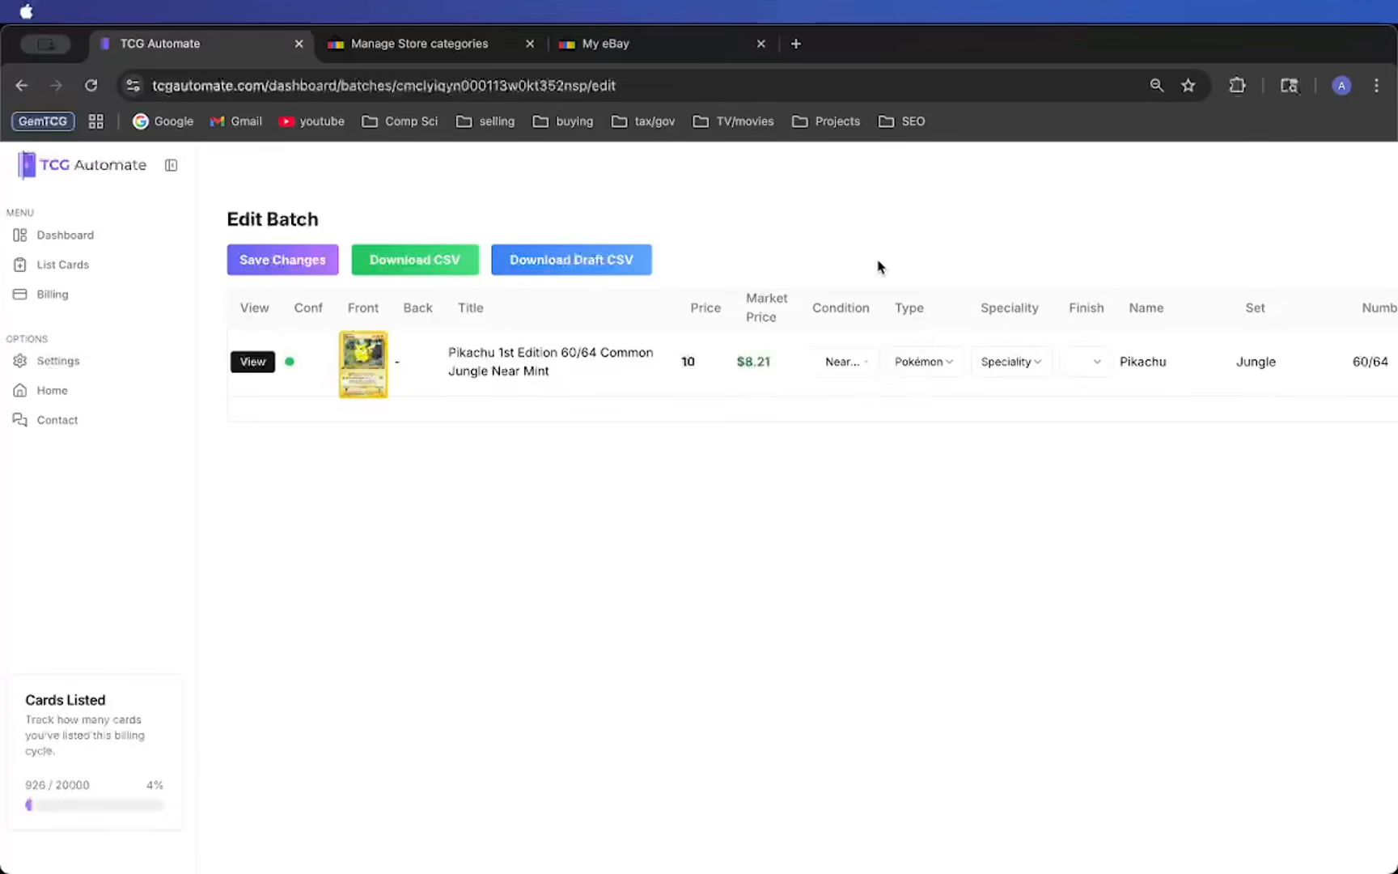
- Save the batch changes and download the batch's CSV for active eBay listings, not the draft version
mouse_move(377, 387)
click(320, 268)
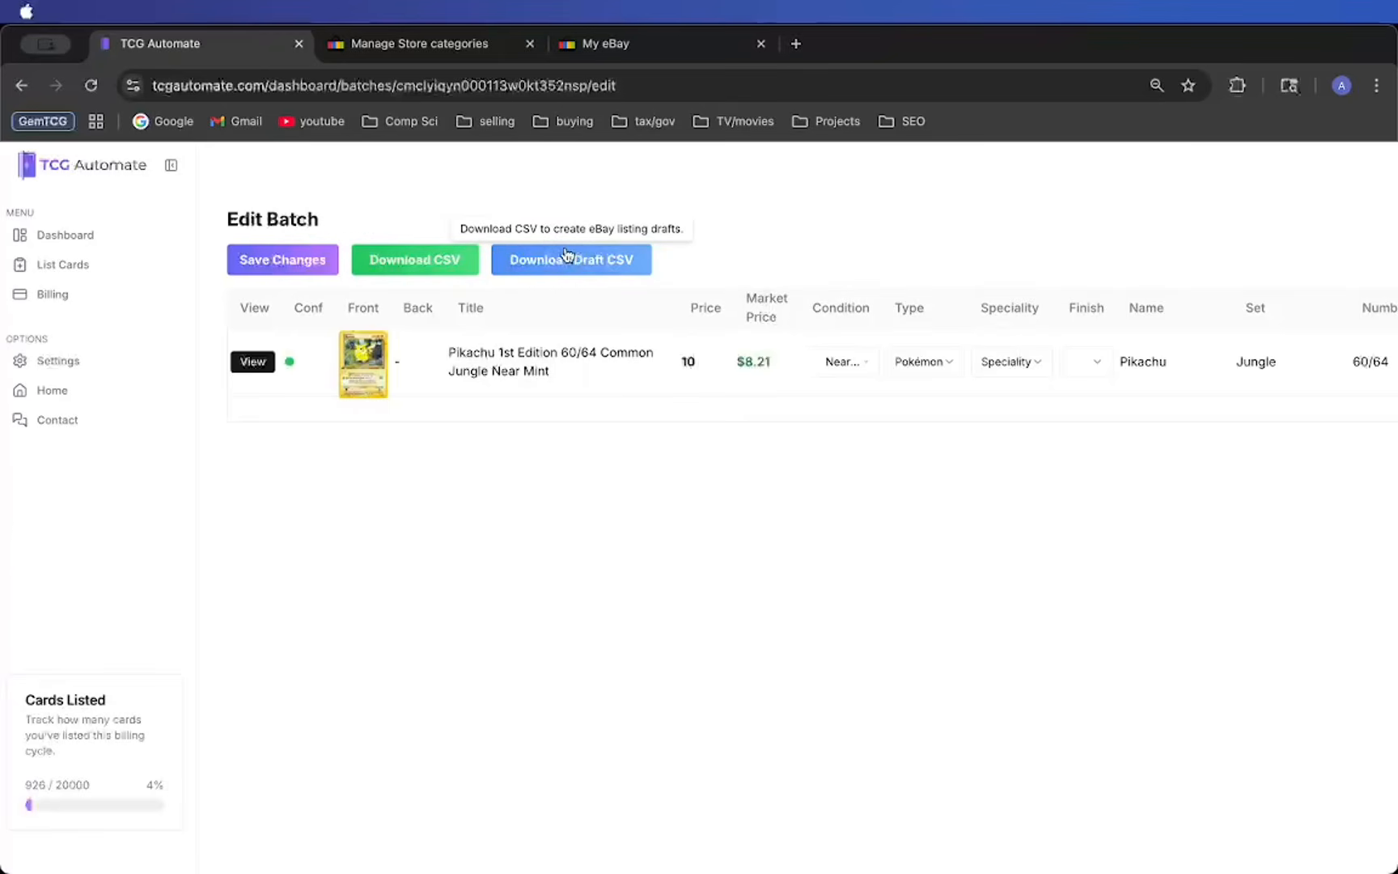
click(406, 268)
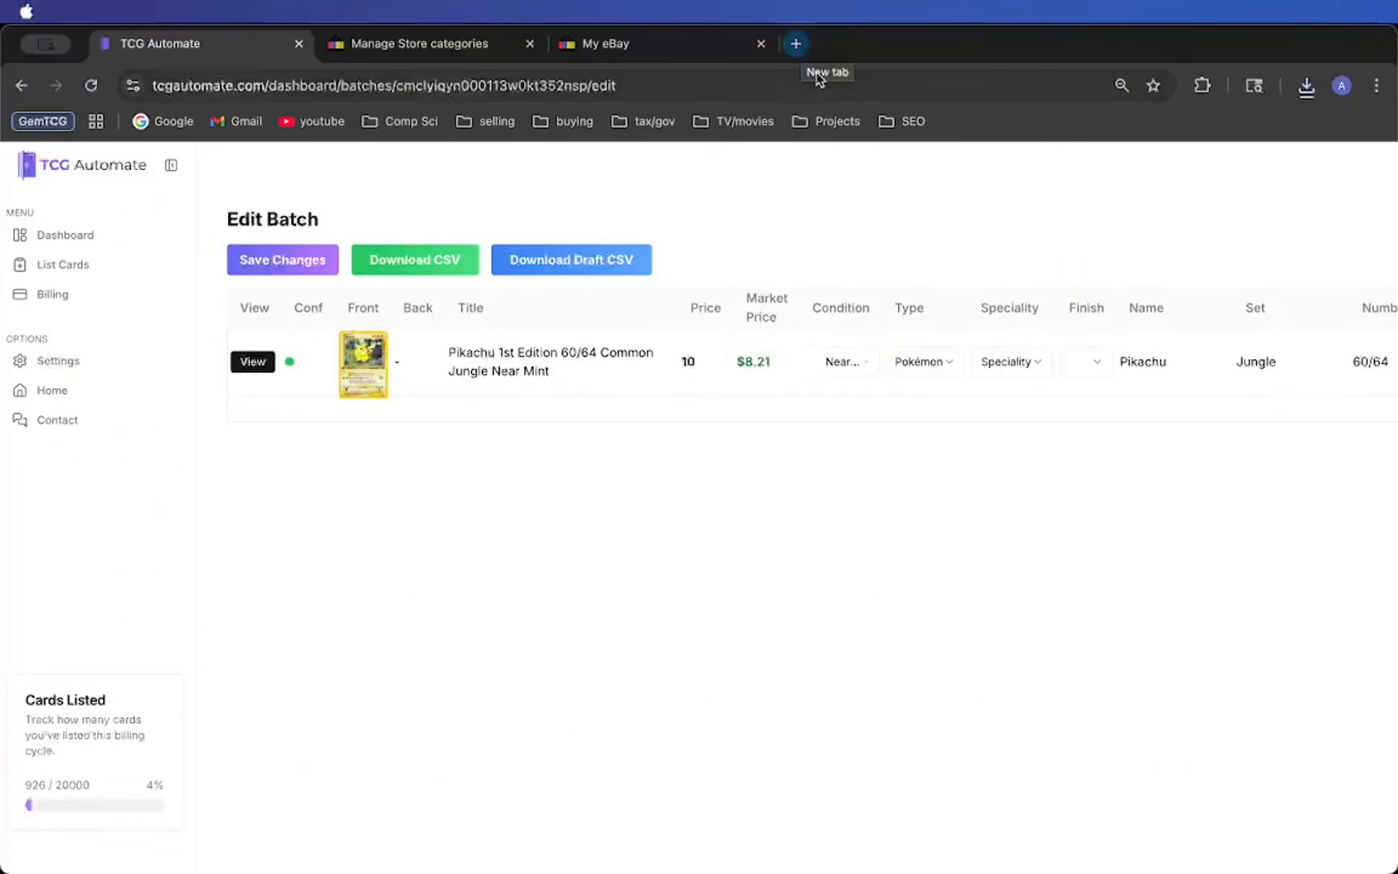
- Close the My eBay page and open the report uploads page in eBay Seller Hub
click(705, 50)
key(super+w)
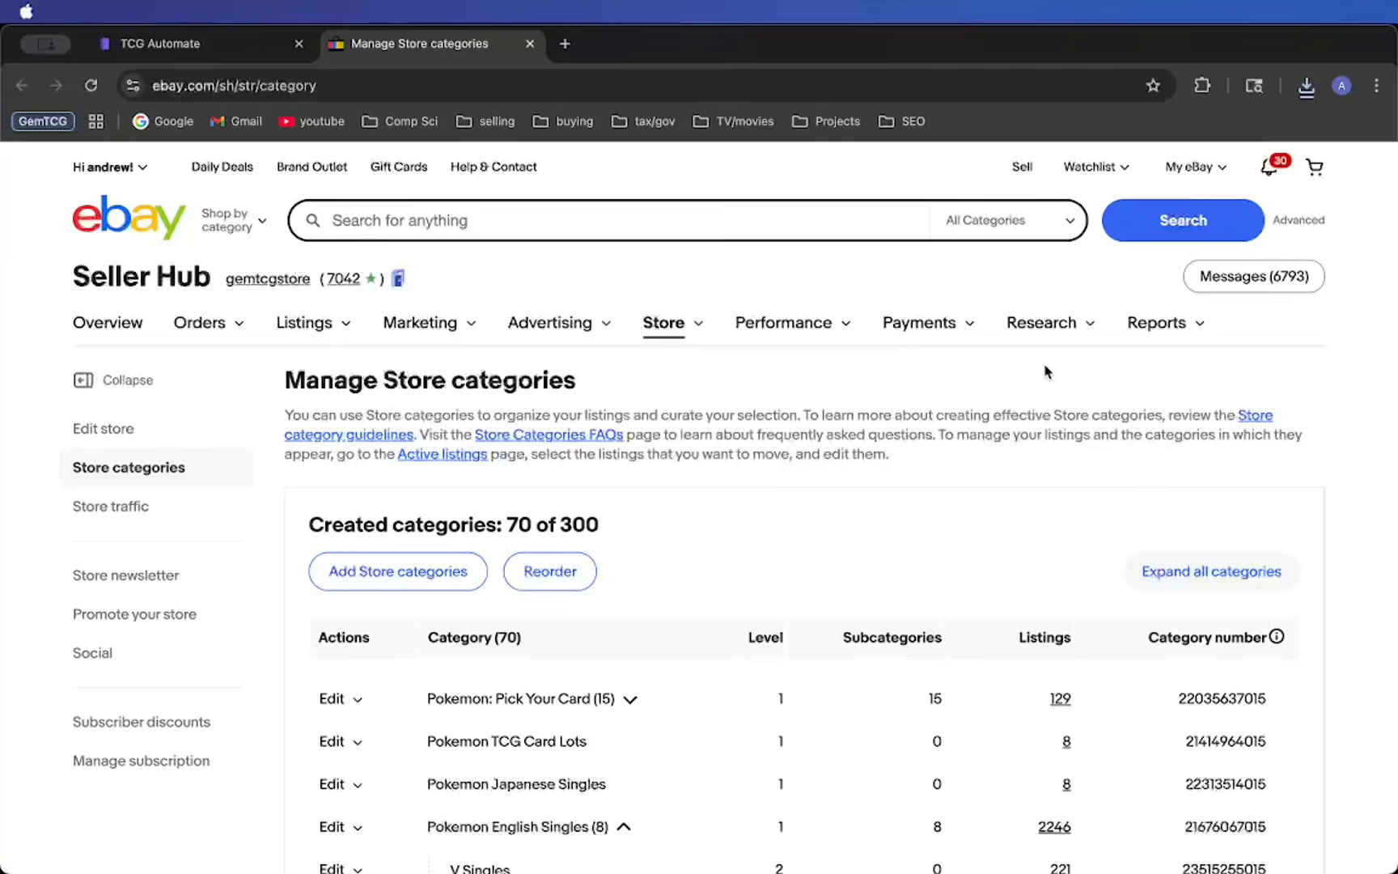
mouse_move(1170, 324)
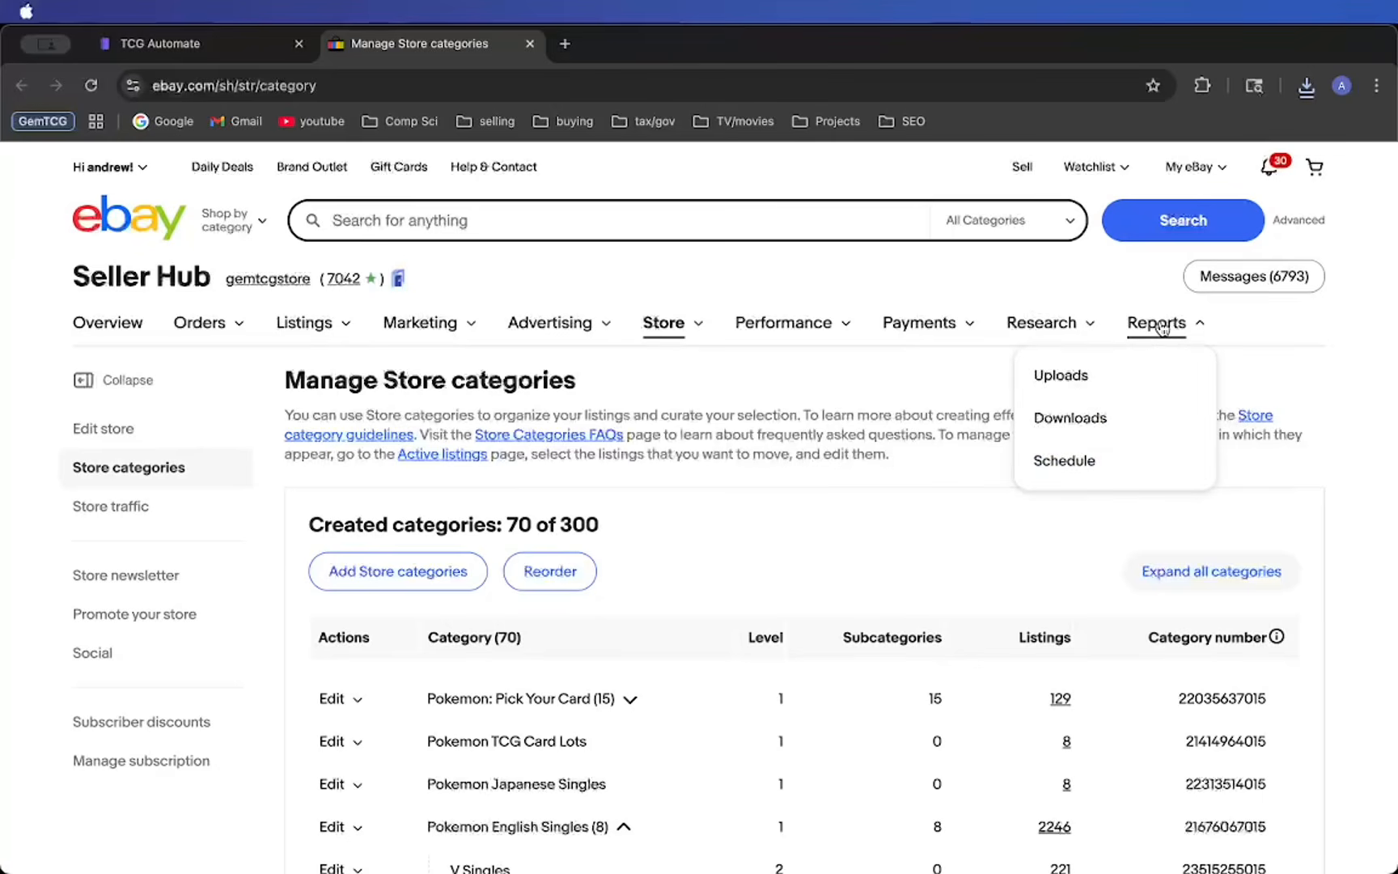
click(1048, 374)
scroll(1015, 429, down, 5)
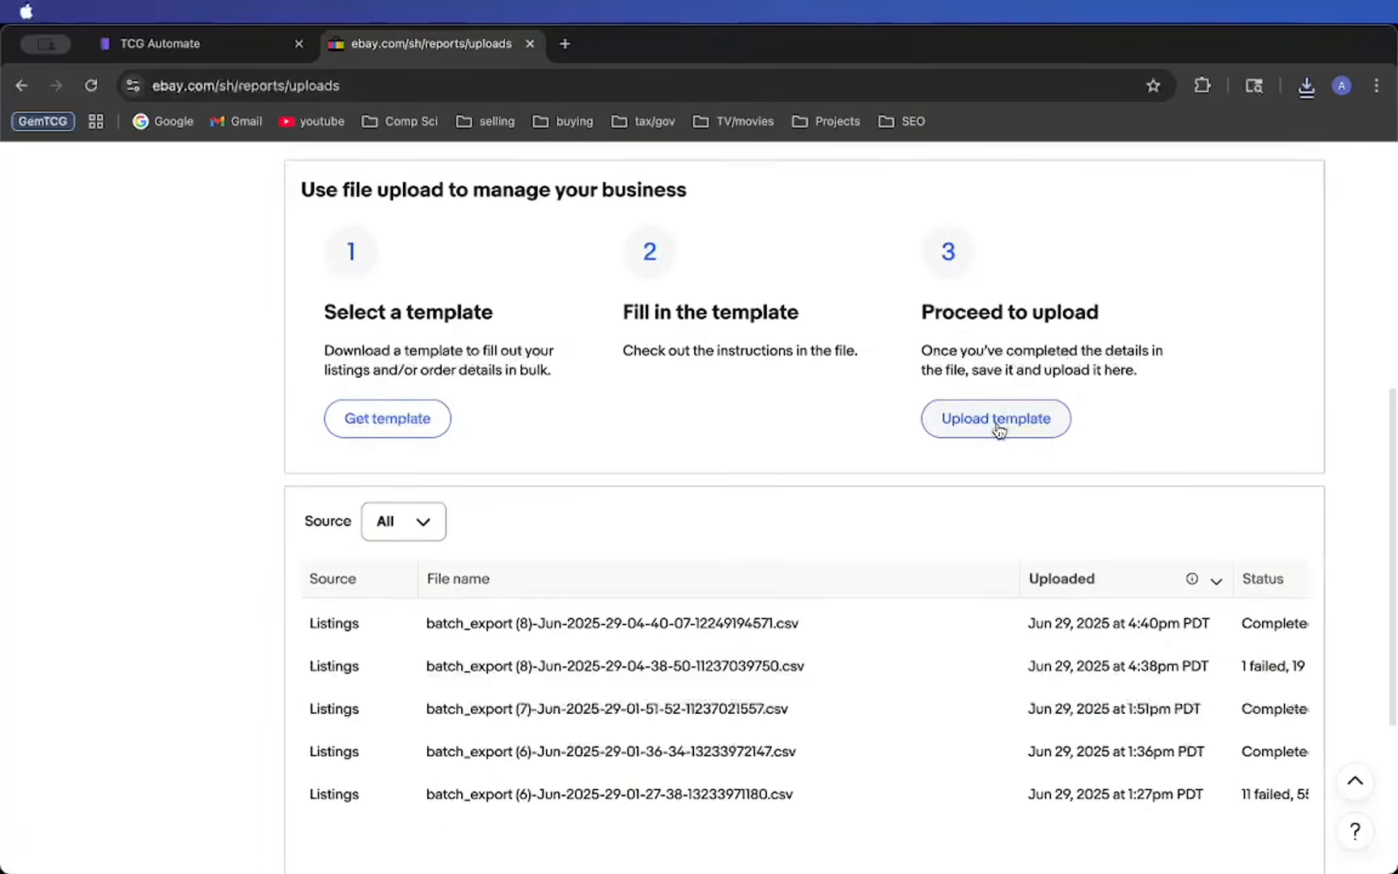
- Upload today's batch_export.csv from the Downloads folder as an eBay listing template
click(1000, 423)
click(836, 715)
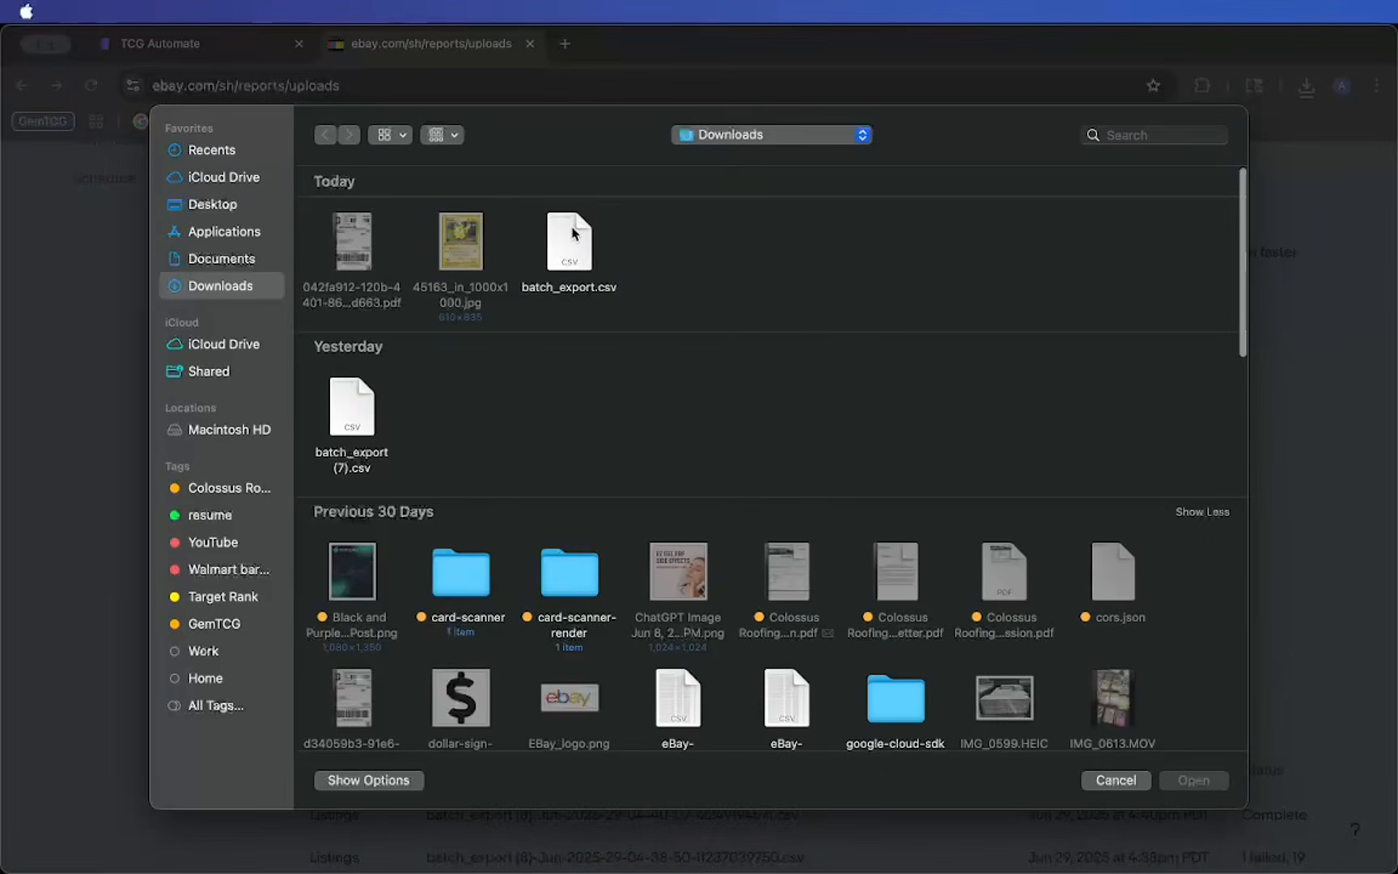
click(572, 233)
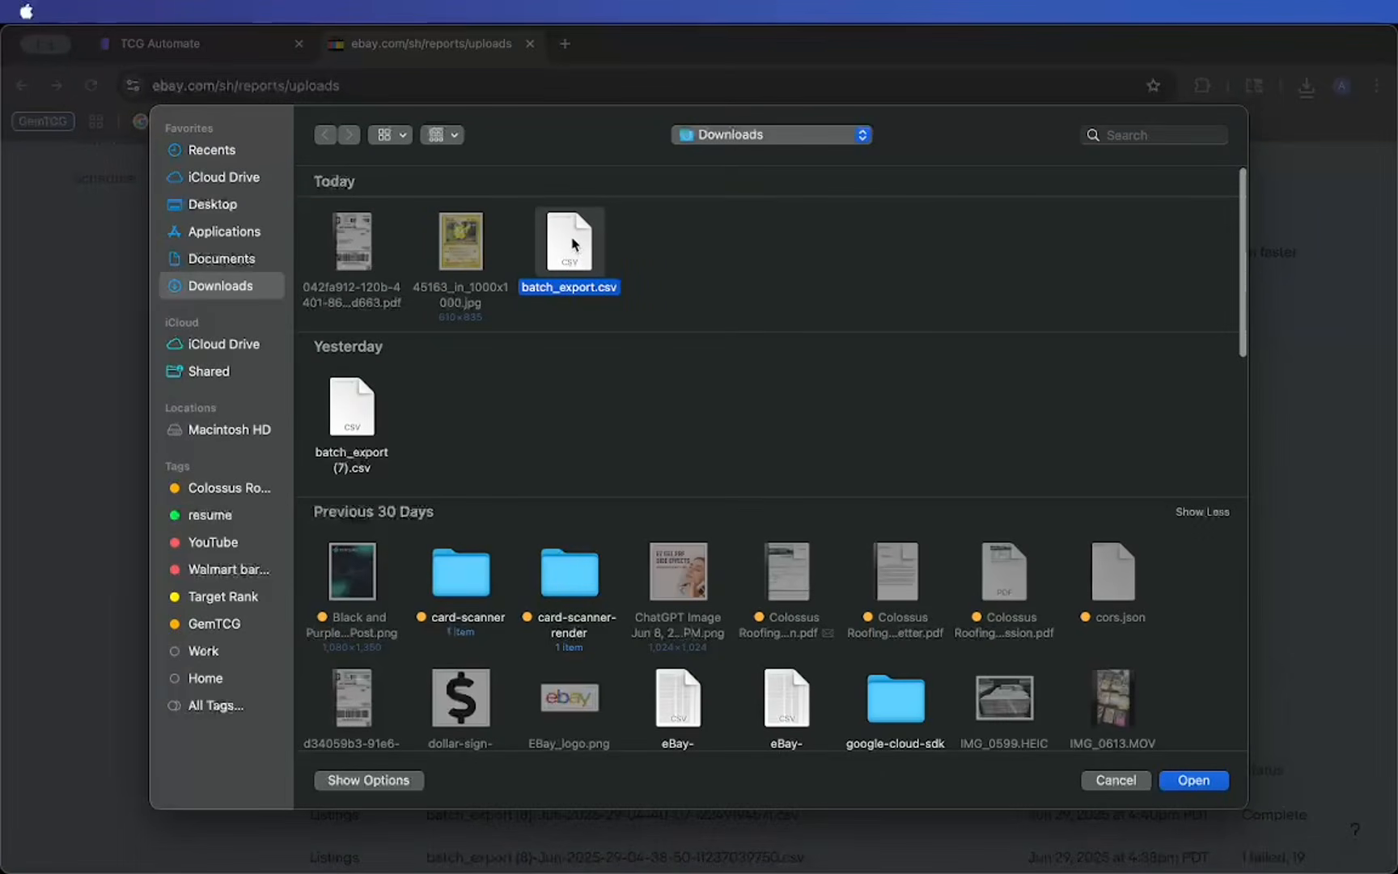
double_click(575, 244)
- Check the upload notice and the newest batch_export entry's upload time and status in the uploads table
drag(40, 774, 140, 822)
scroll(478, 526, down, 5)
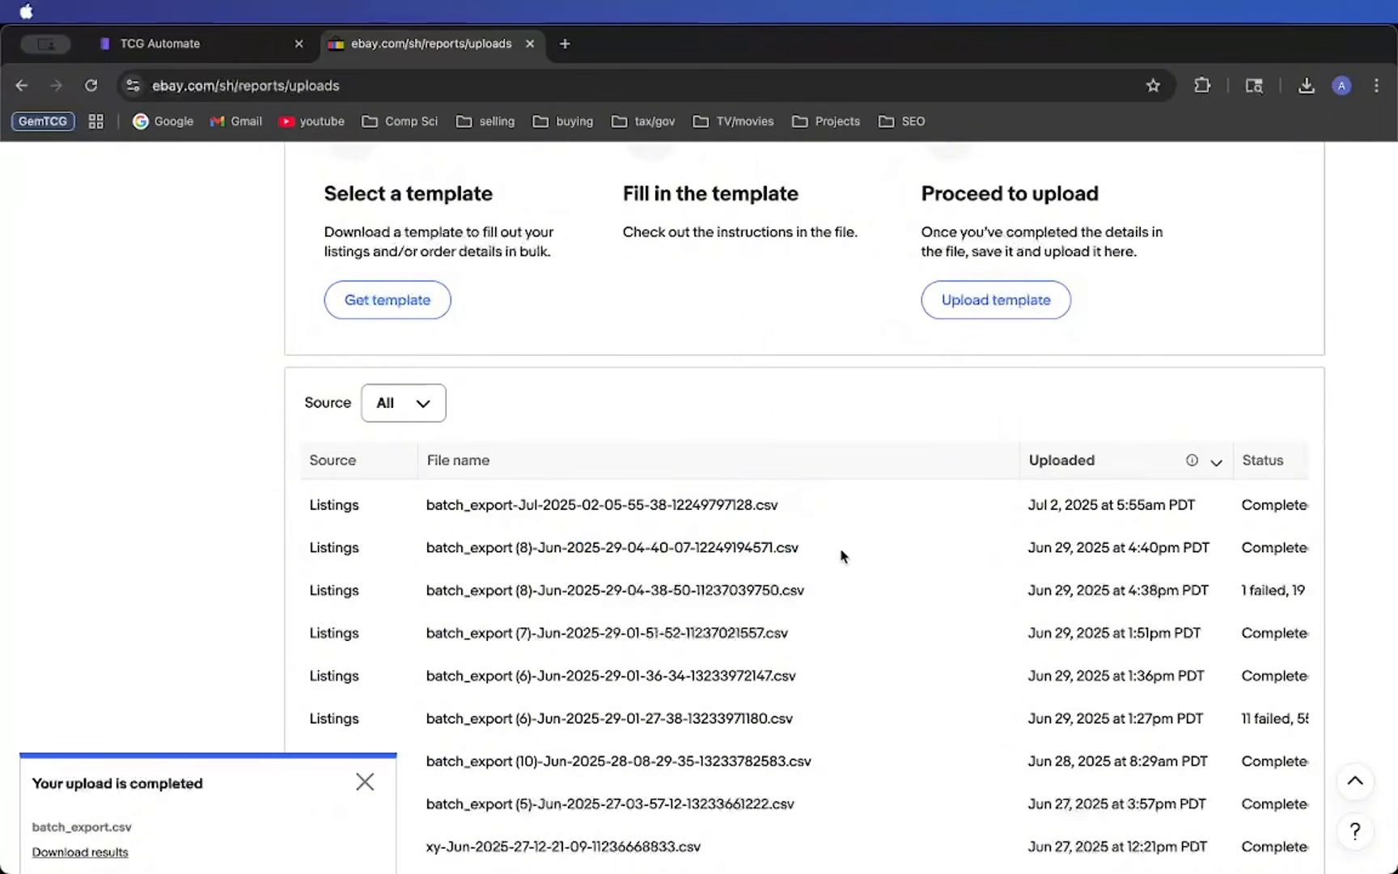
drag(33, 791, 204, 785)
scroll(873, 487, right, 5)
click(923, 503)
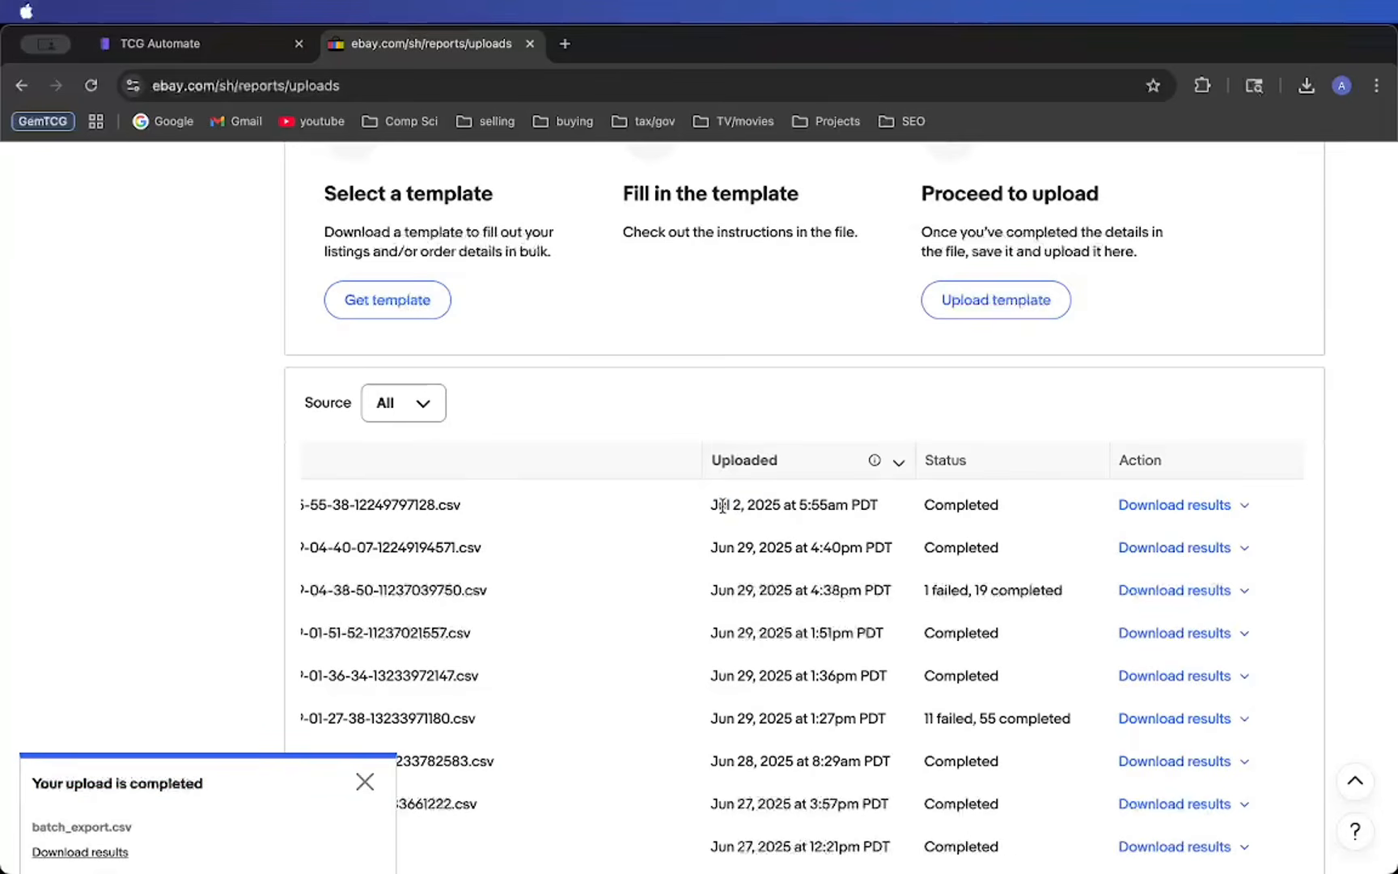
drag(727, 503, 922, 503)
click(885, 382)
- Go to the store's active listings and open the new Pikachu 1st Edition 60/64 Common Jungle listing
scroll(885, 382, up, 10)
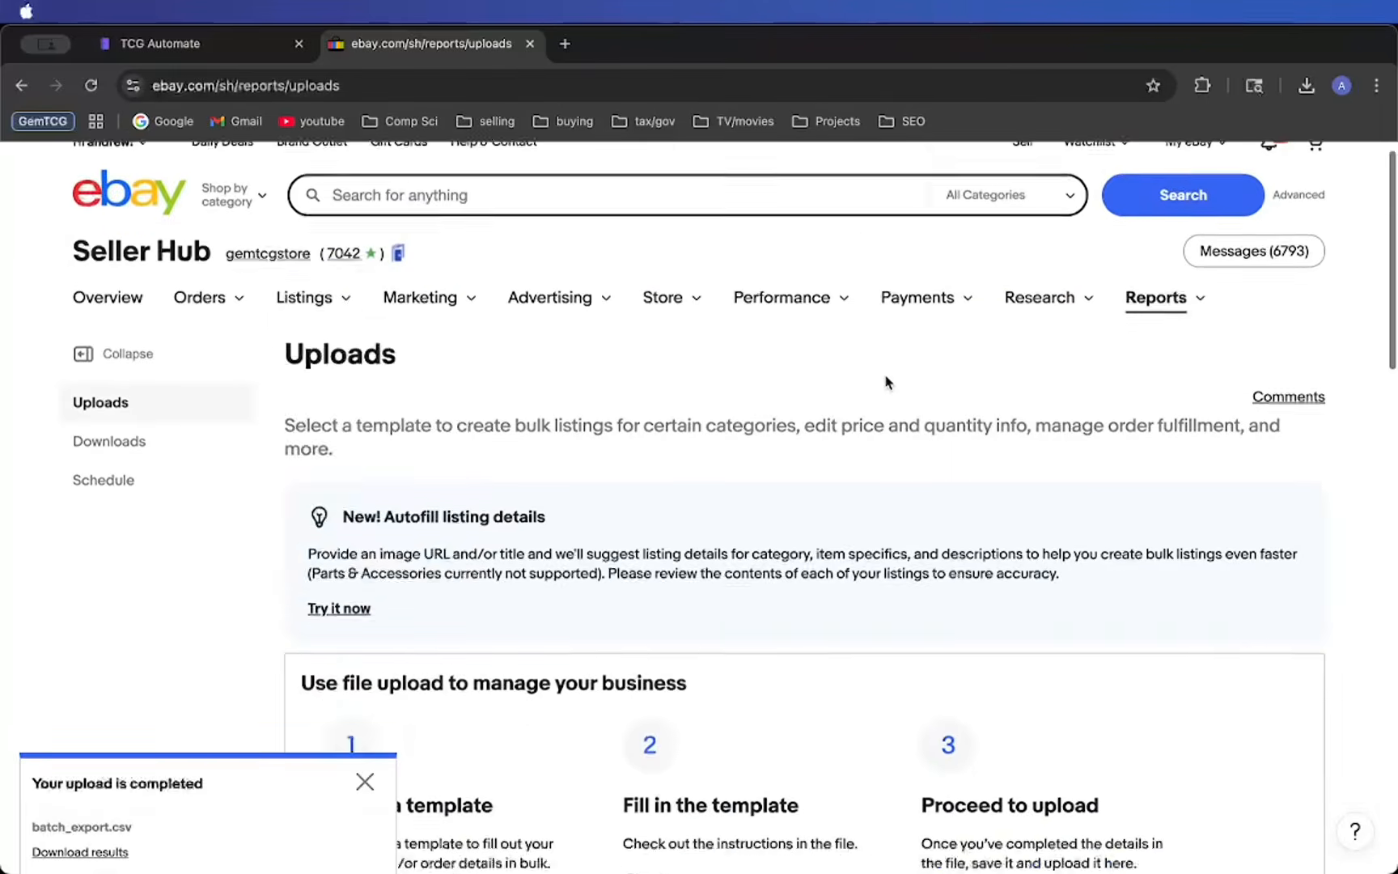
mouse_move(316, 324)
click(307, 414)
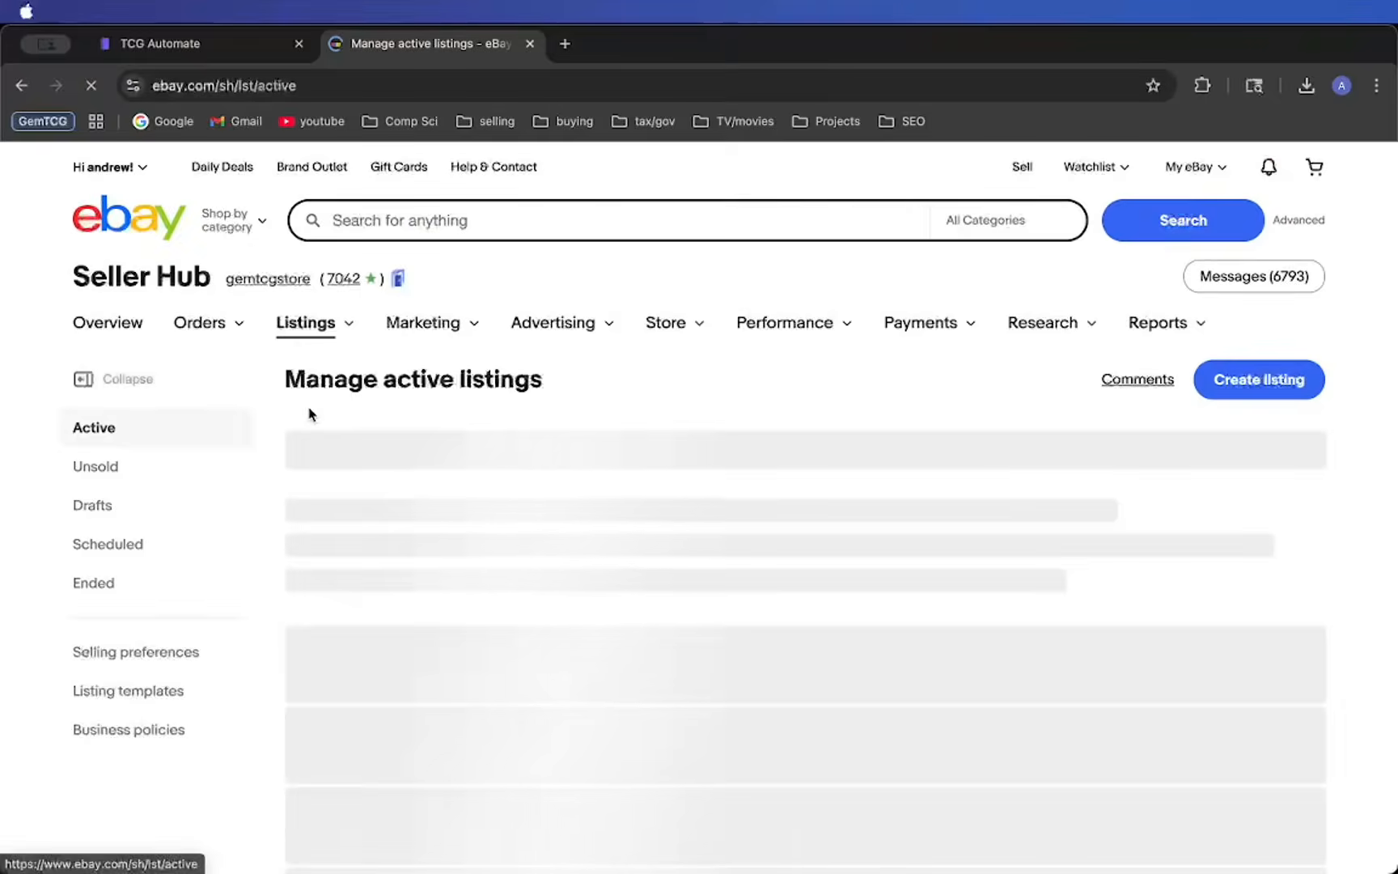
scroll(377, 524, down, 4)
scroll(705, 653, down, 2)
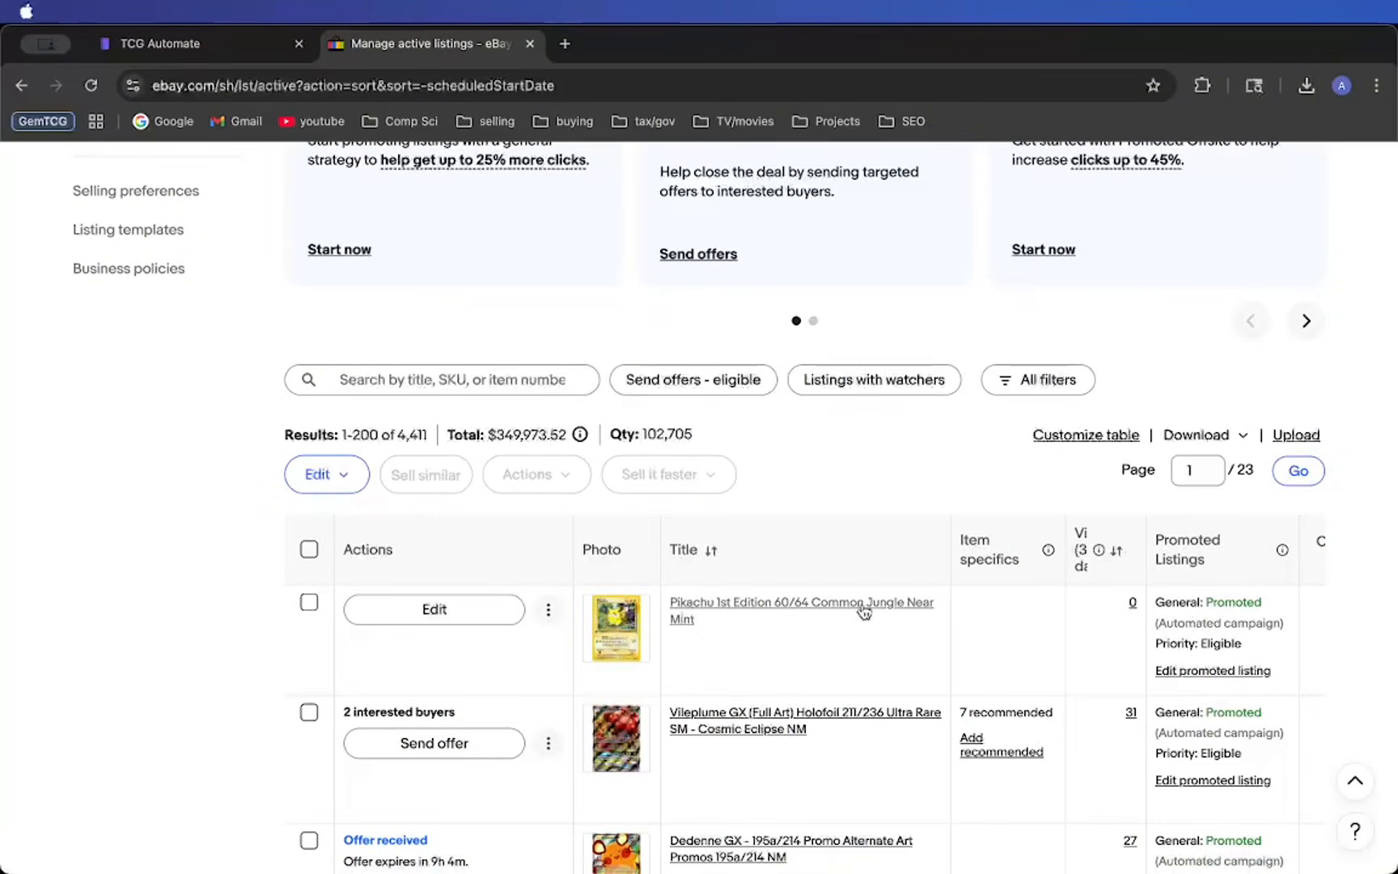
click(716, 603)
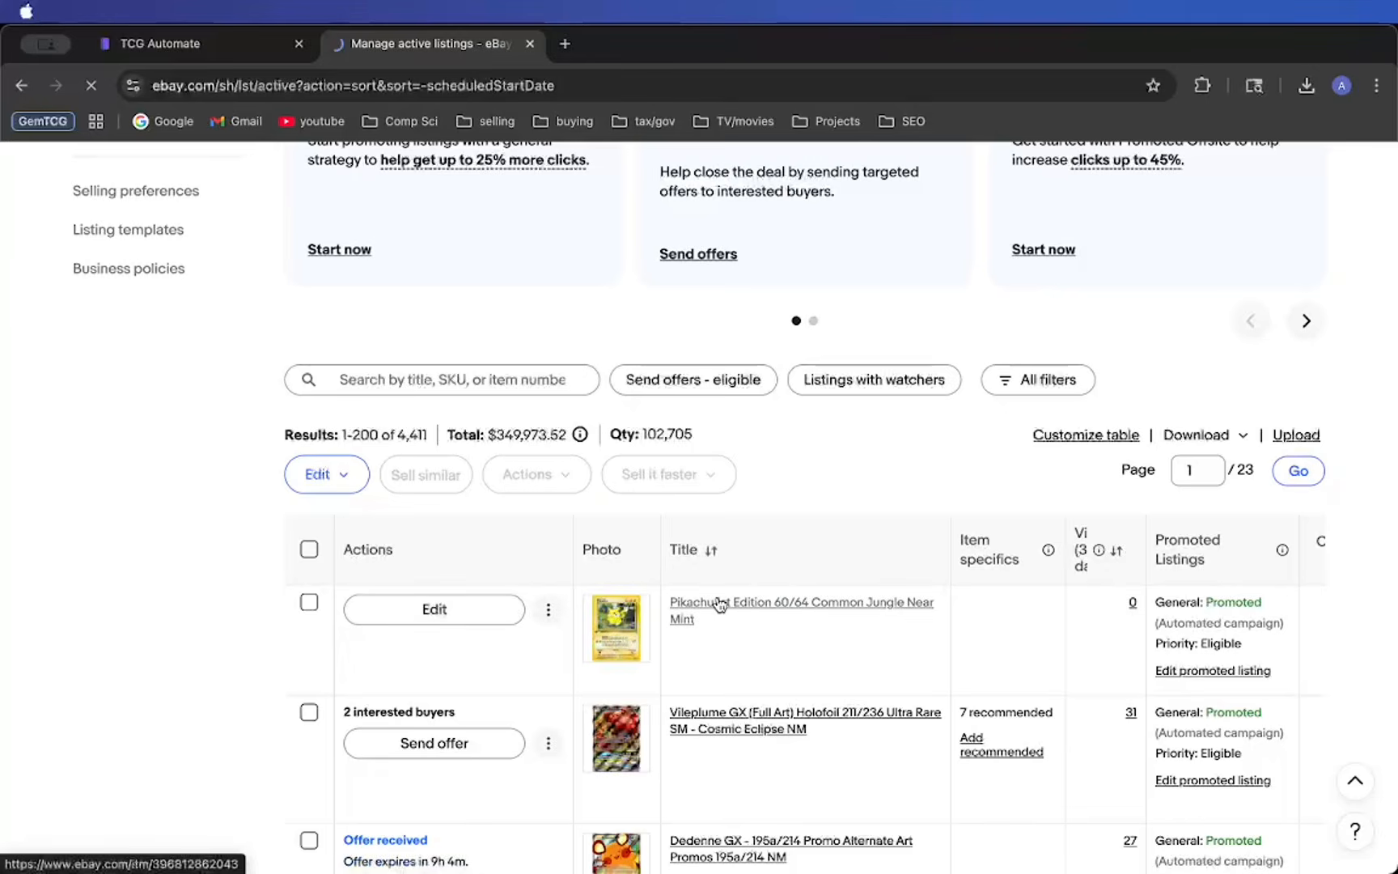
- Review the Pikachu listing's photo, price, condition, item specifics and seller description
scroll(672, 471, down, 3)
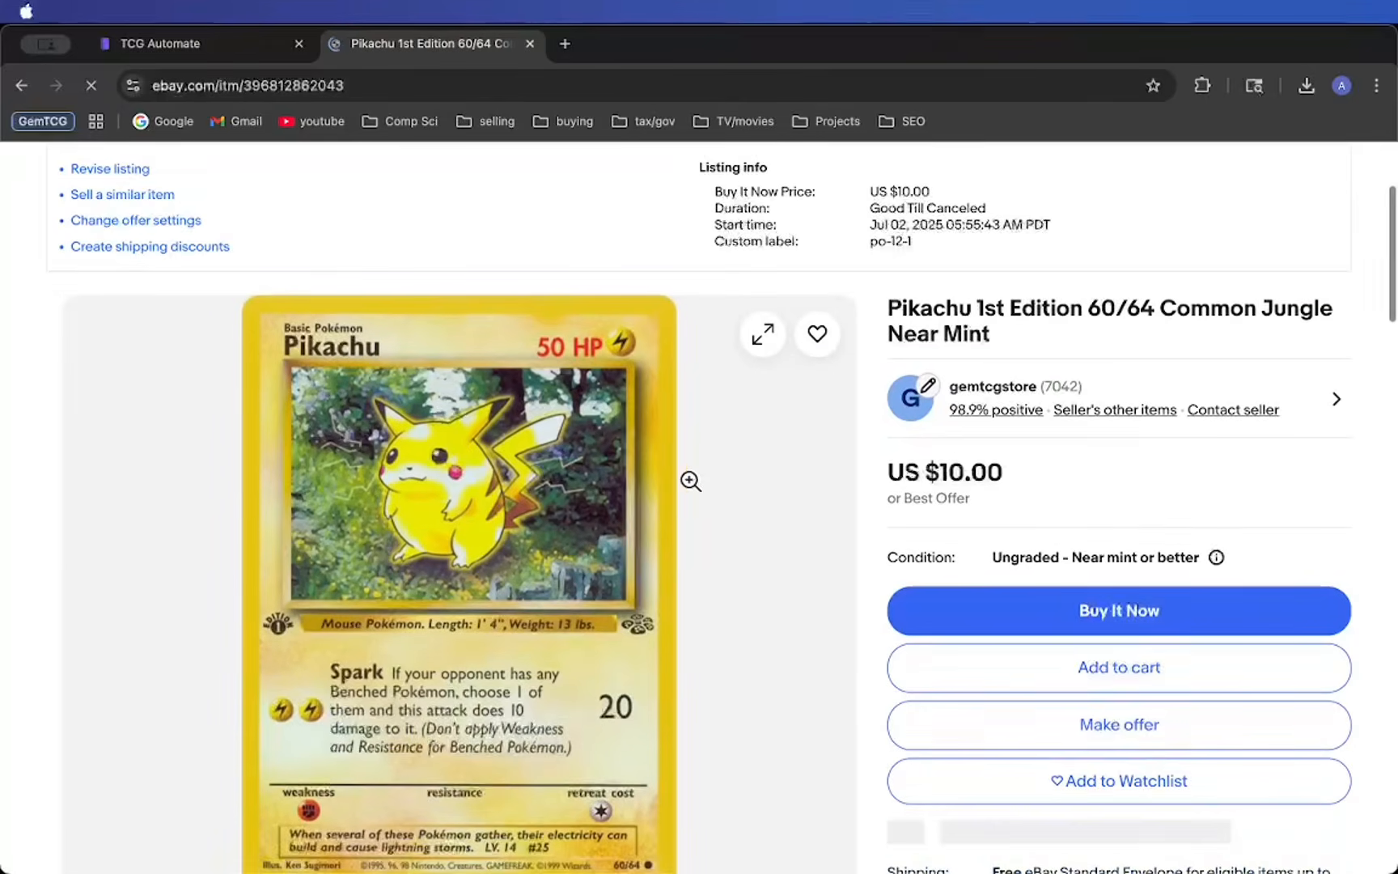
scroll(671, 526, down, 2)
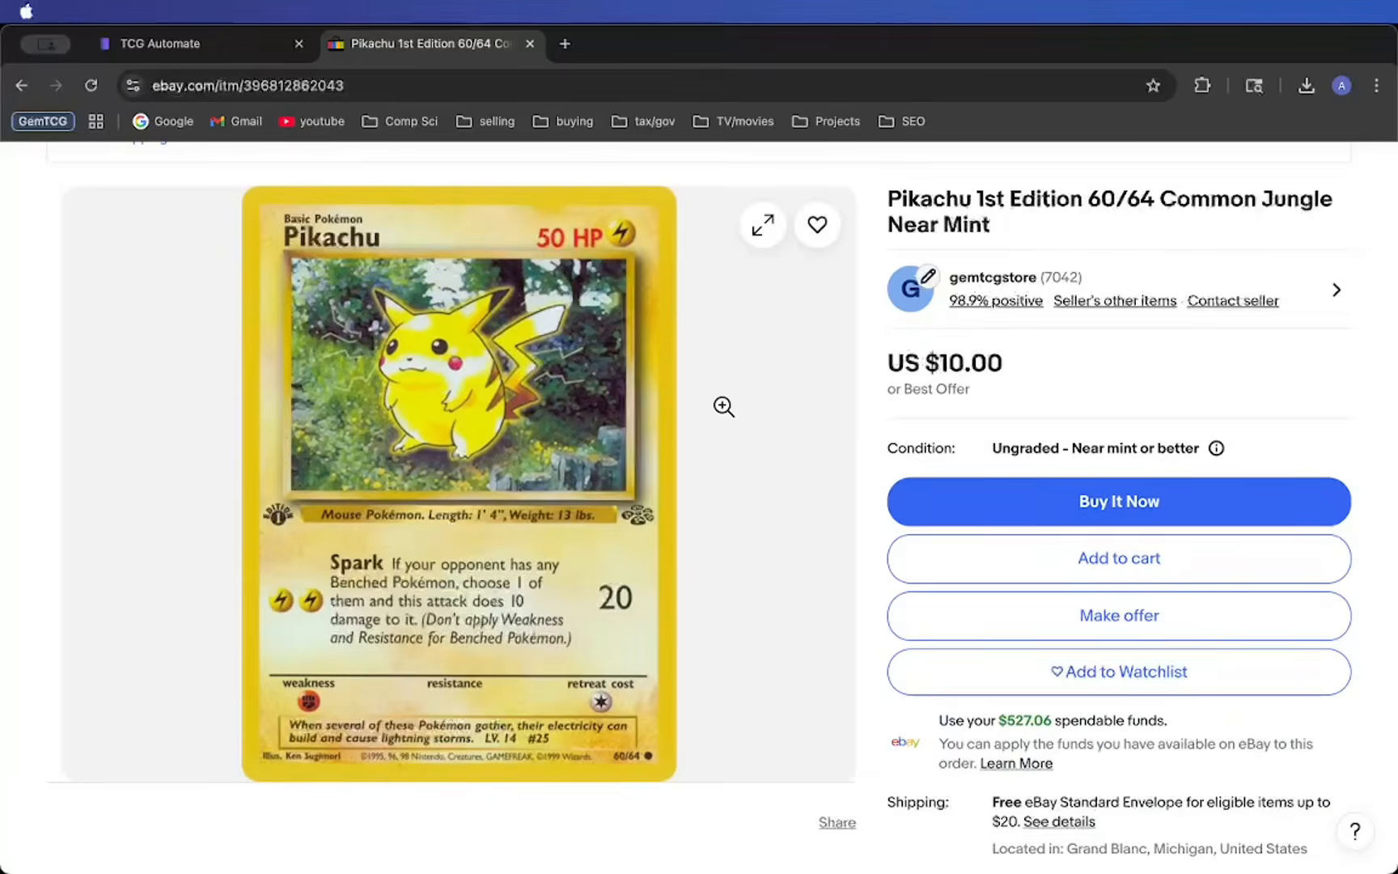
scroll(718, 402, down, 15)
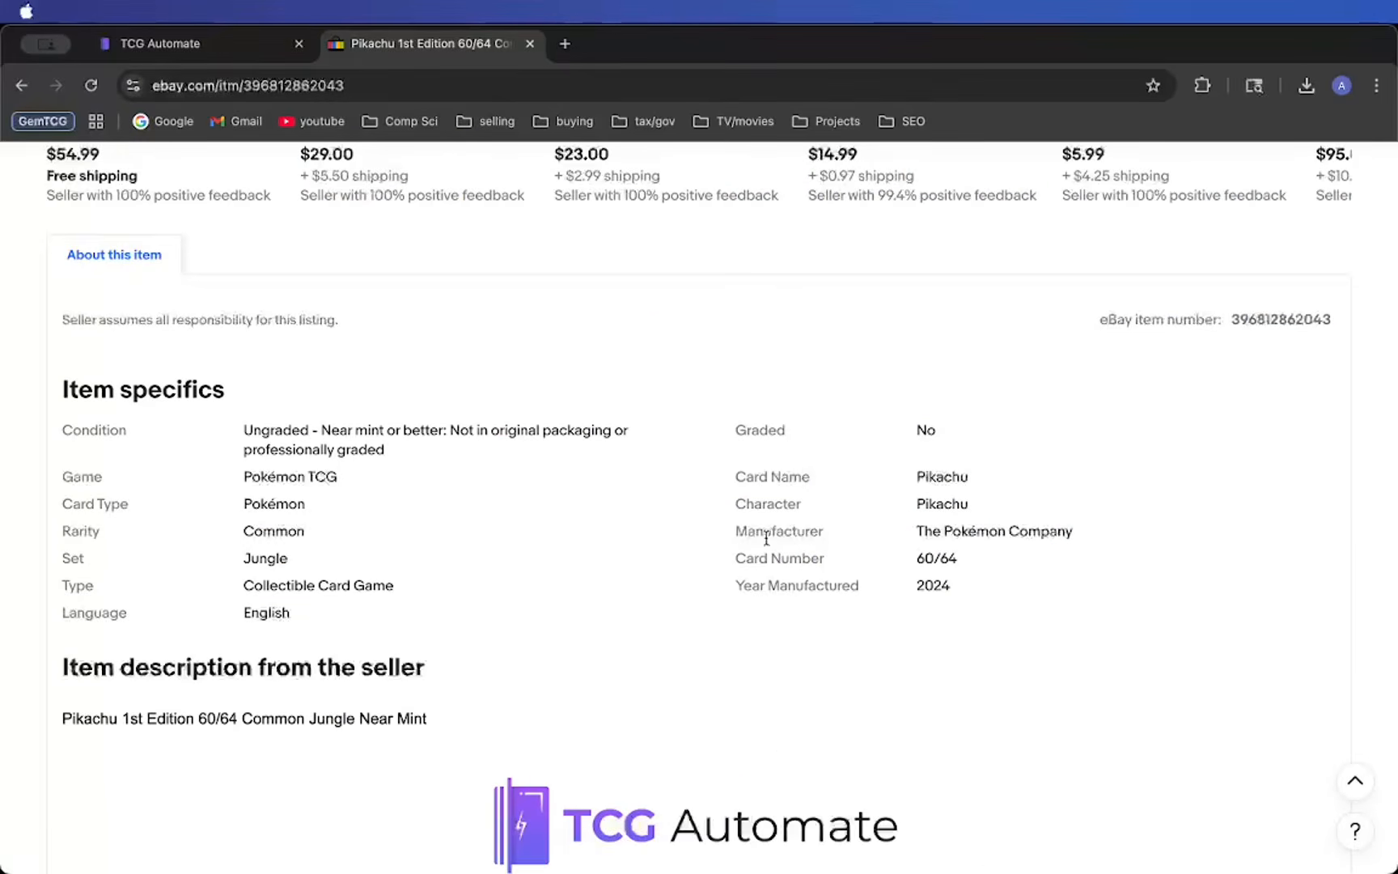
drag(64, 380, 543, 429)
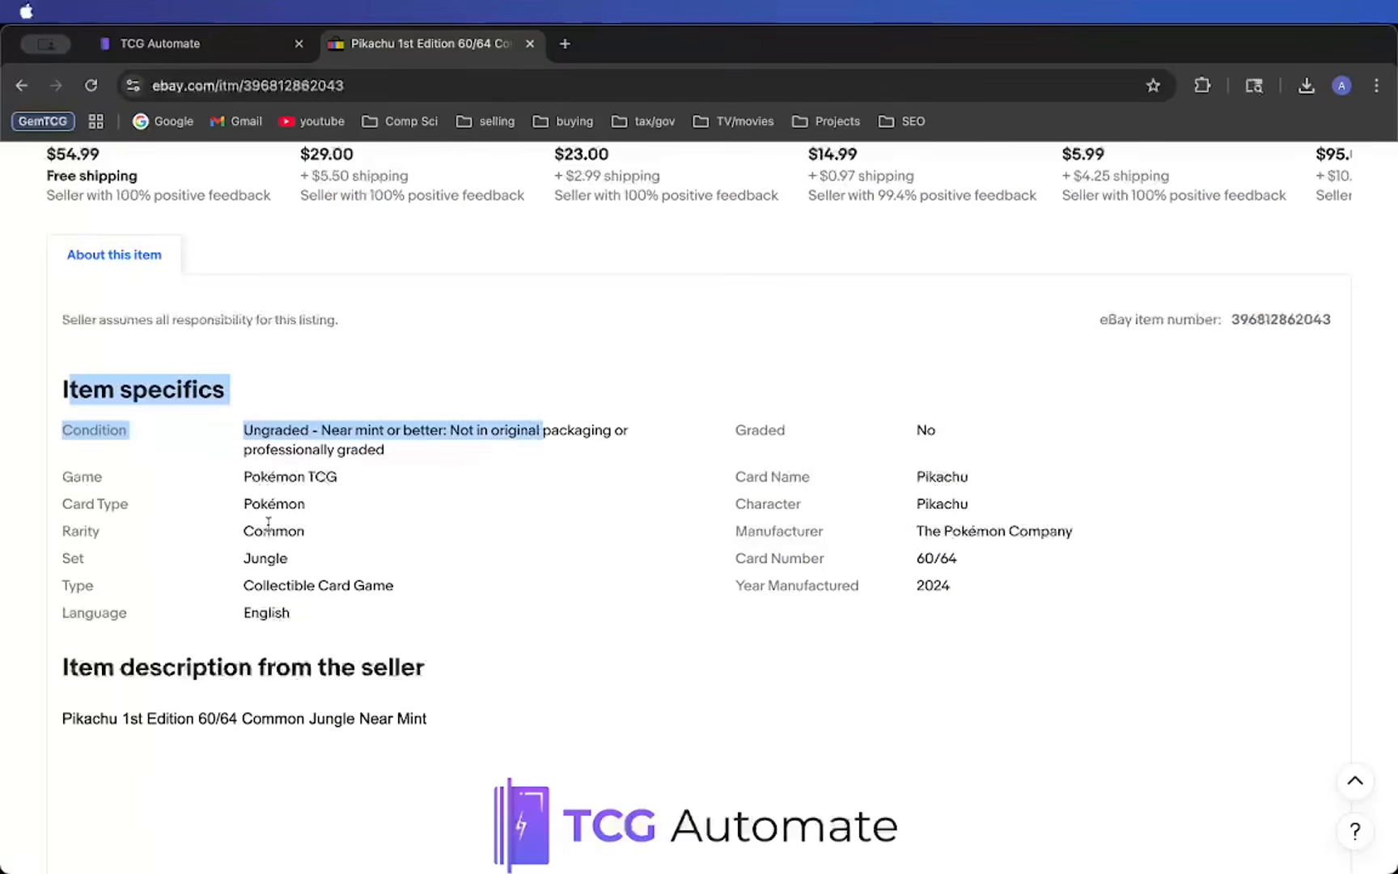
click(278, 485)
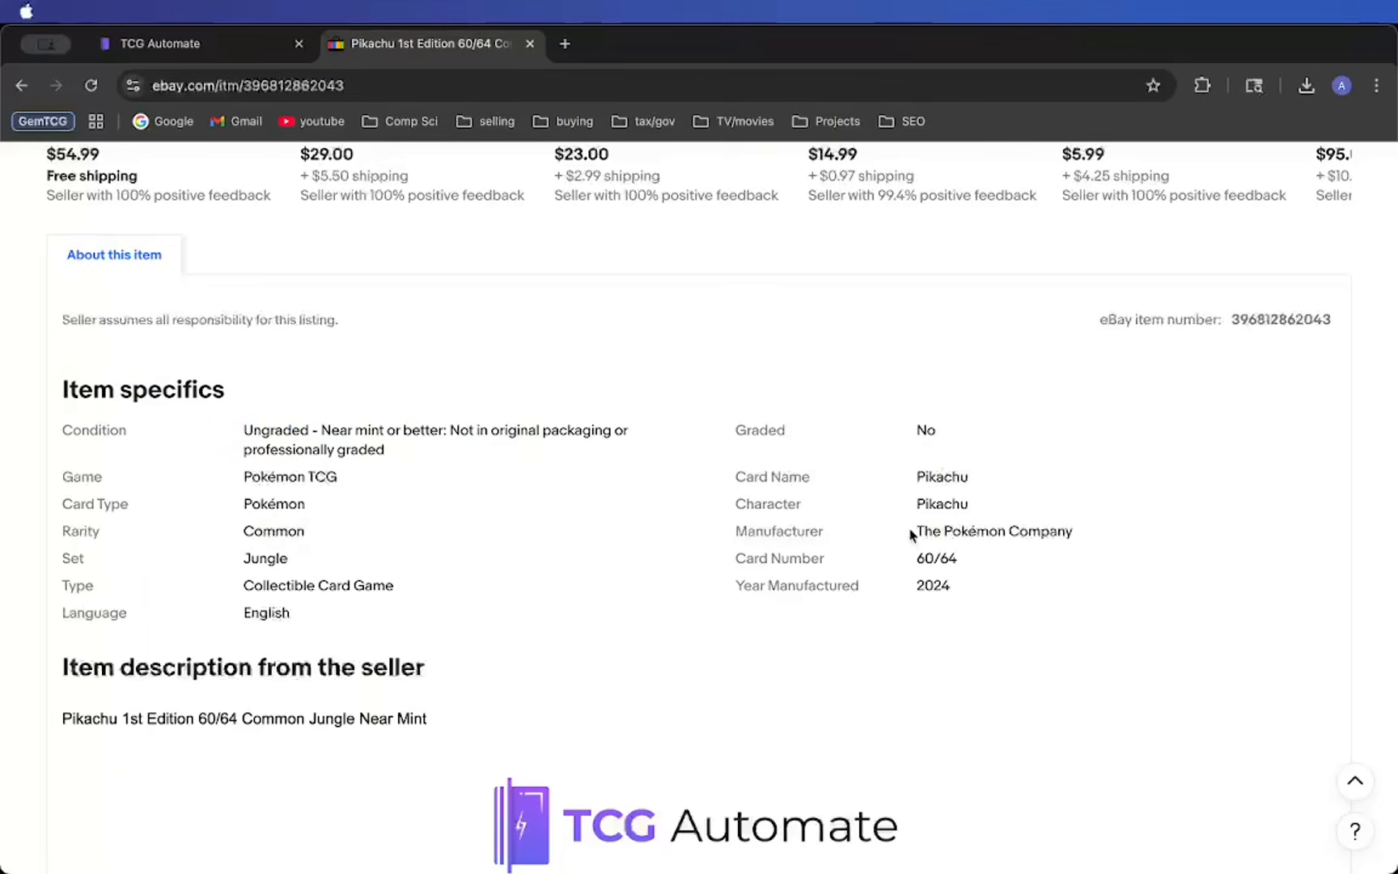
scroll(967, 592, down, 9)
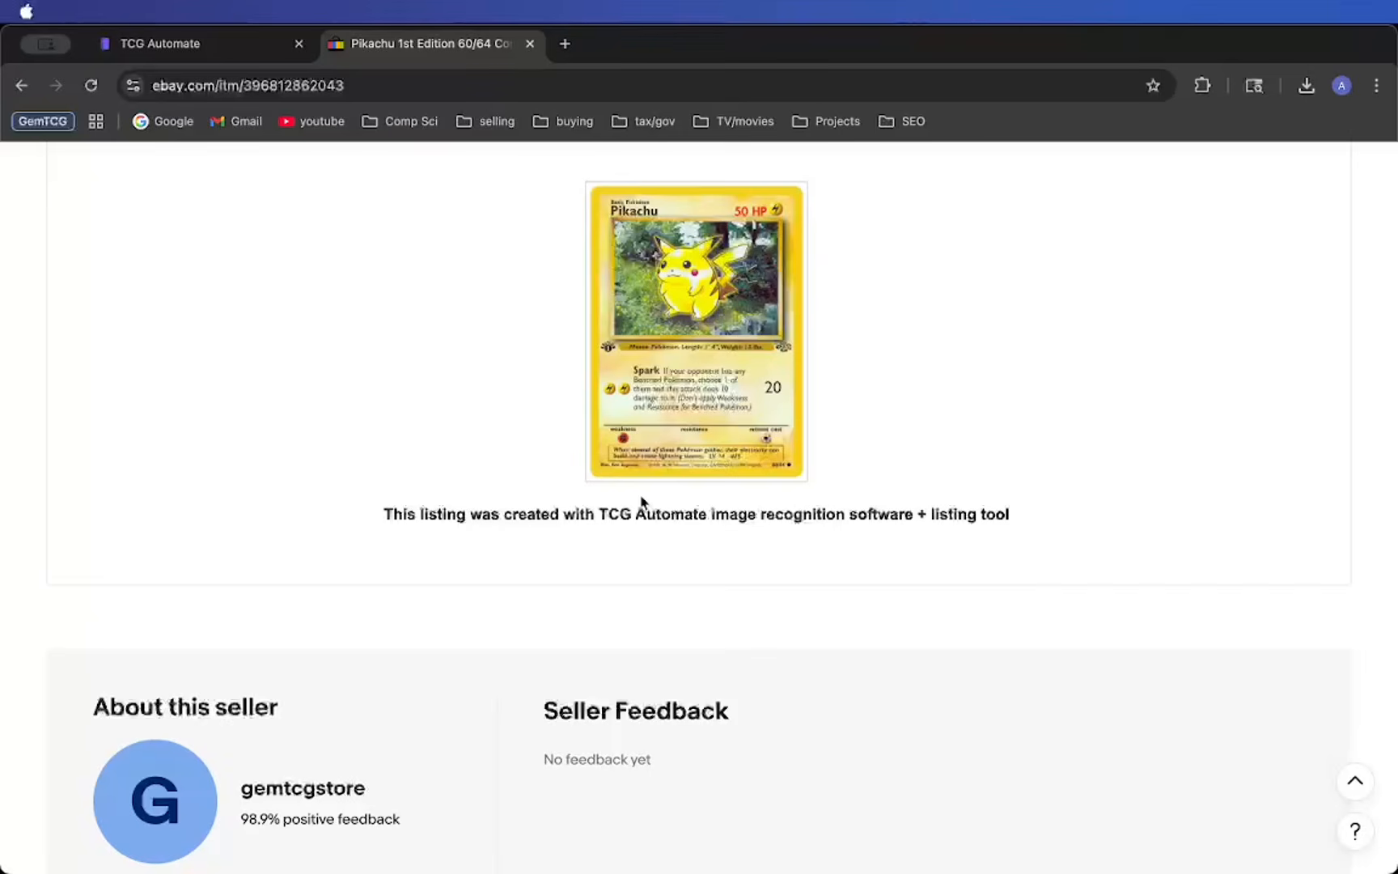
scroll(656, 509, up, 15)
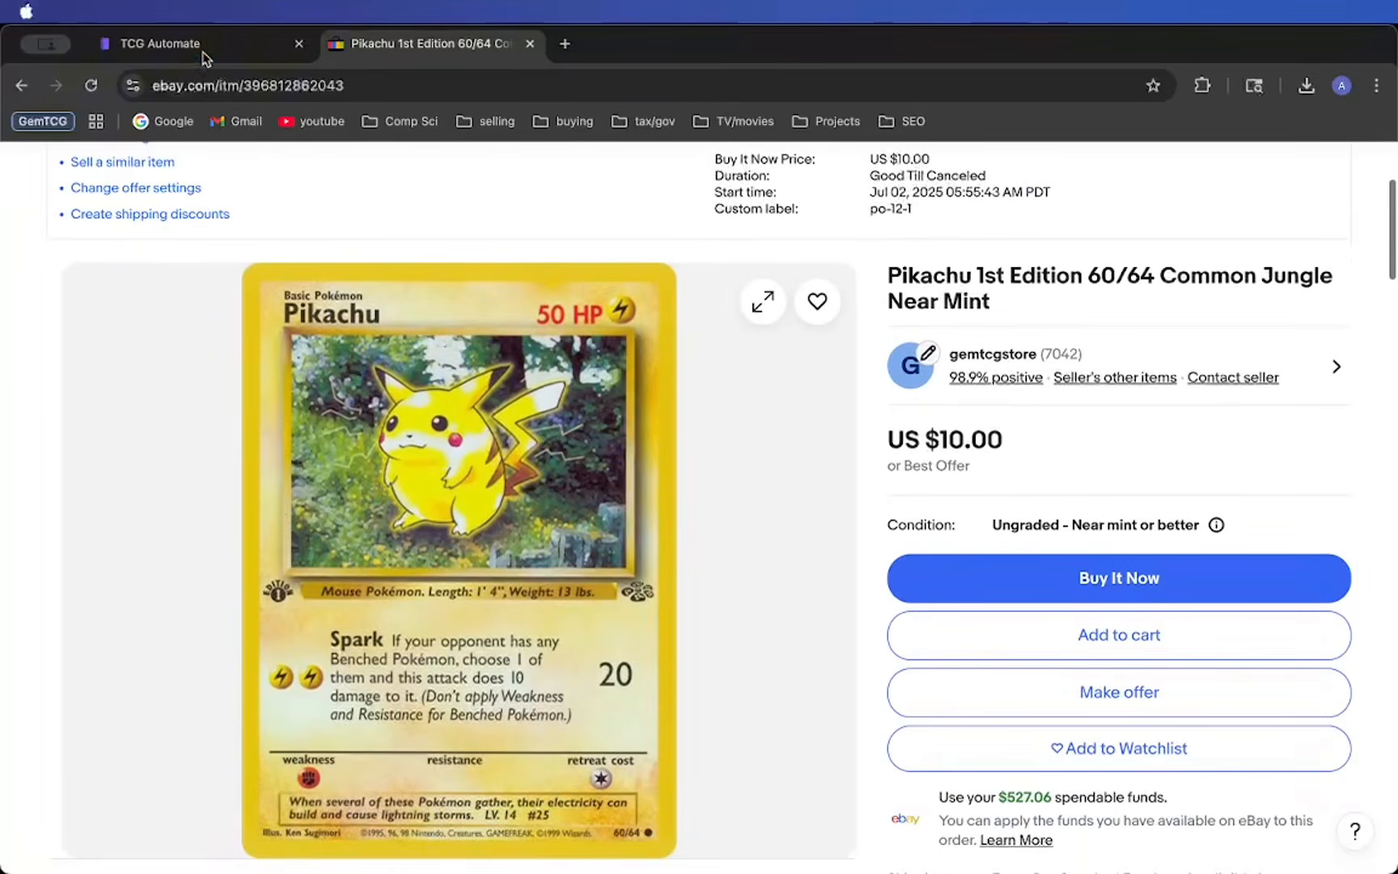
- Switch back to TCG Automate and open the dashboard of scanned card batches
click(203, 50)
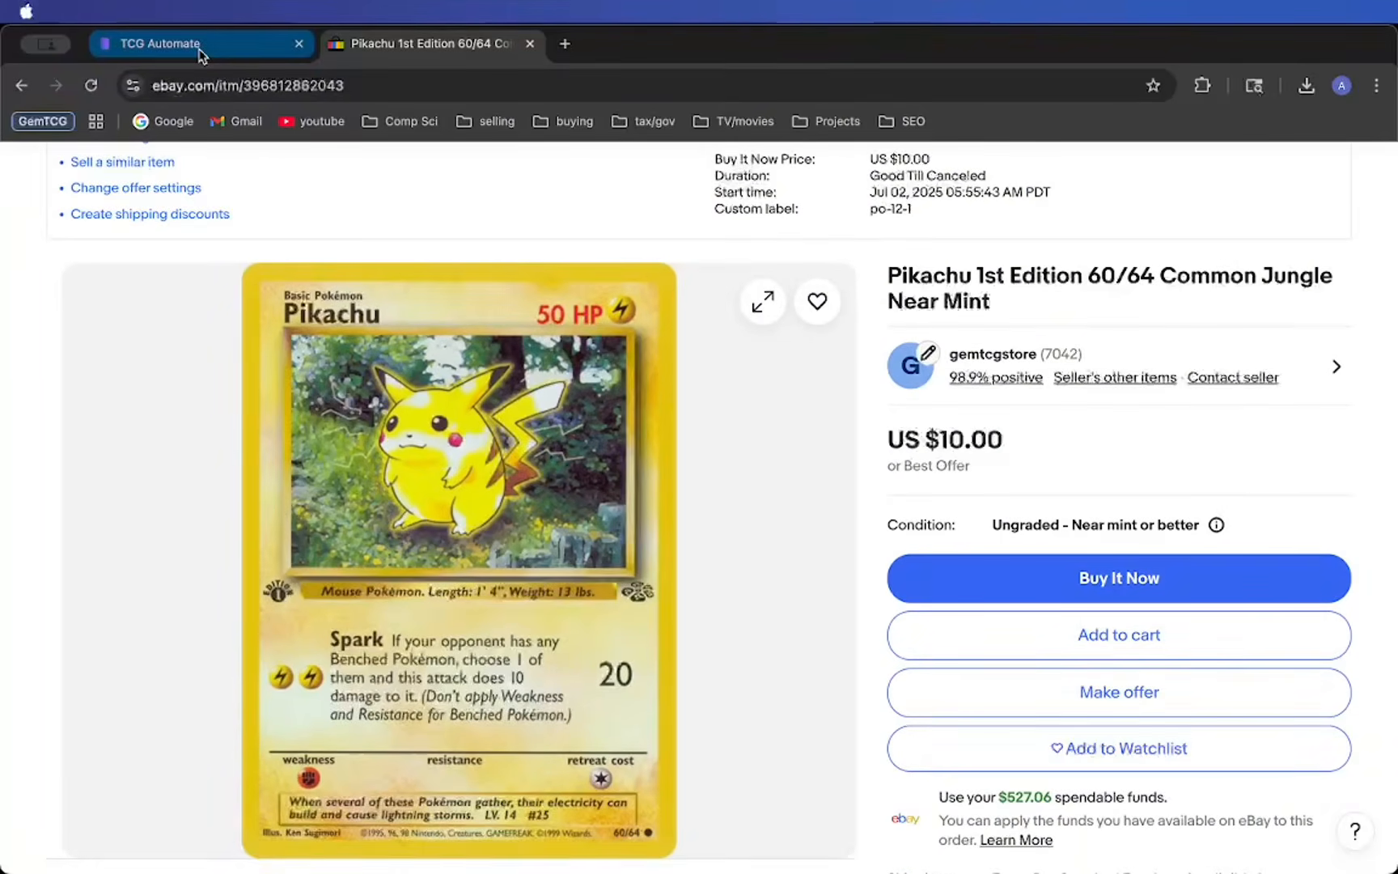
click(77, 236)
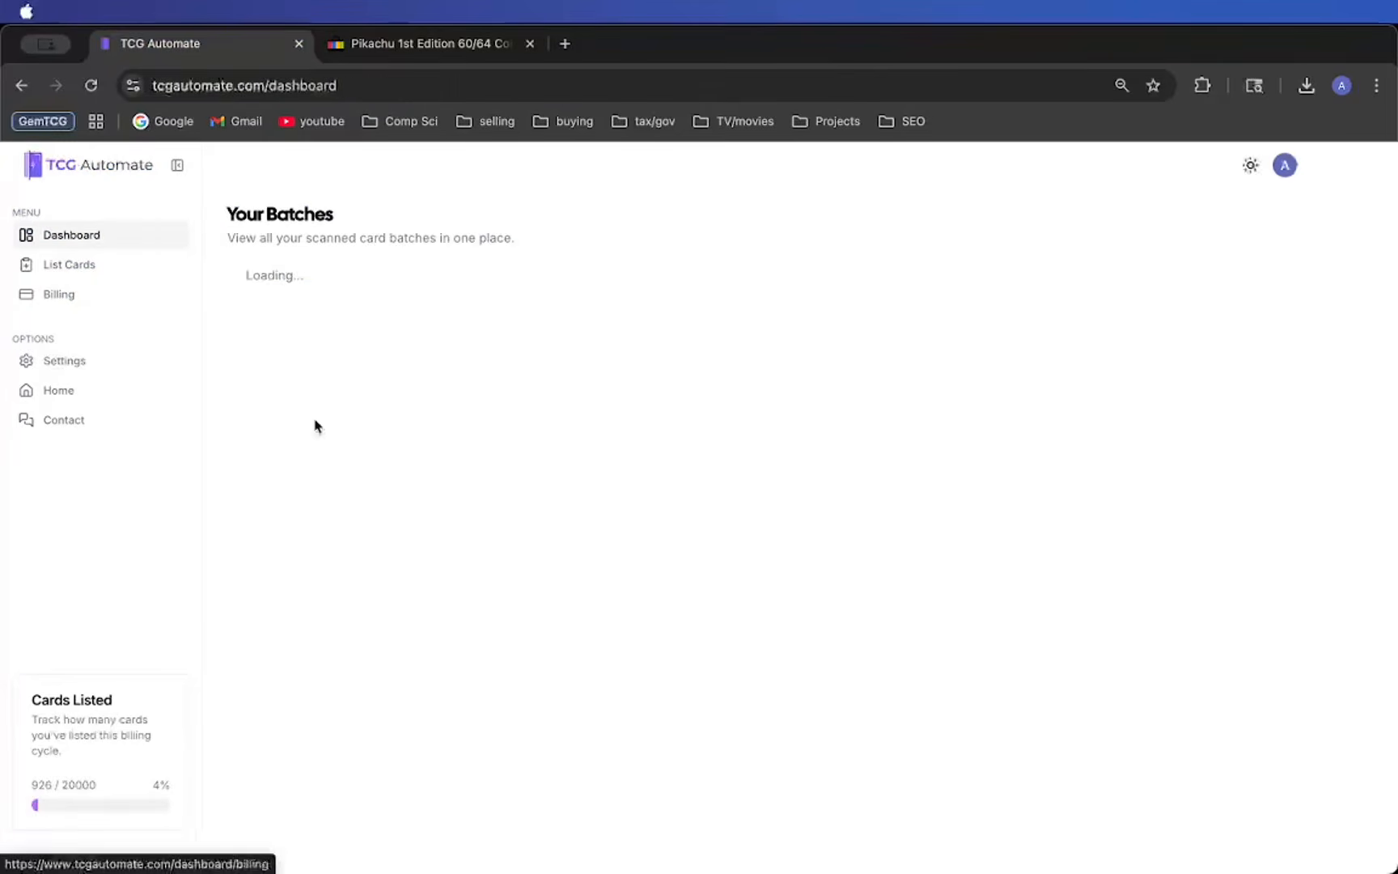